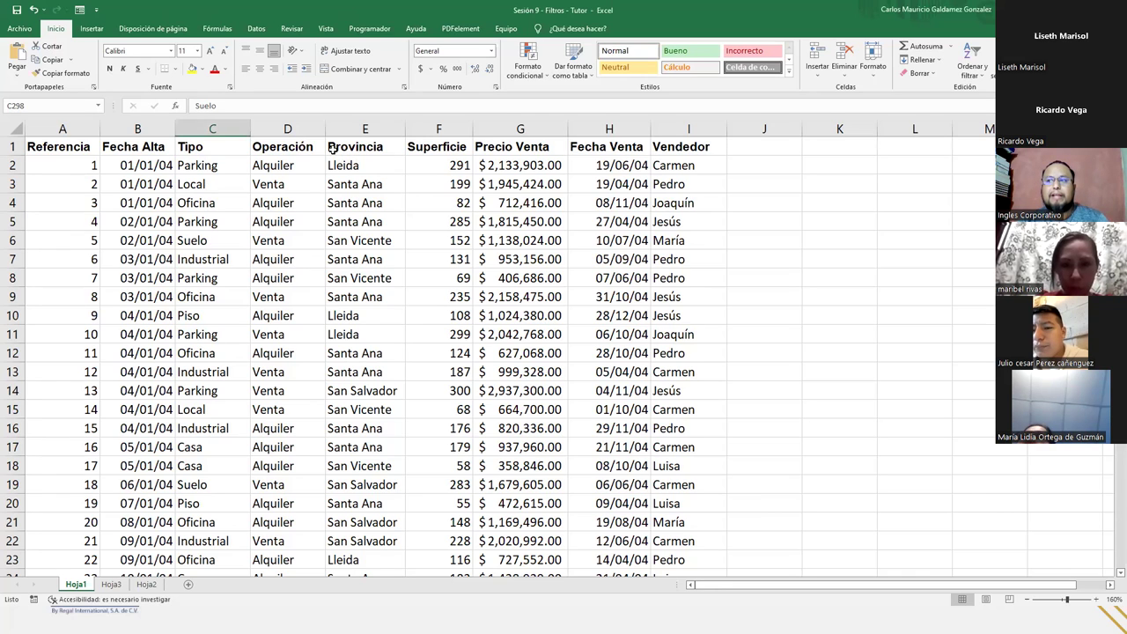
- Turn on the header filters for the table from the Provincia header cell, and check the Provincia and Operación filter lists
left_click(331, 149)
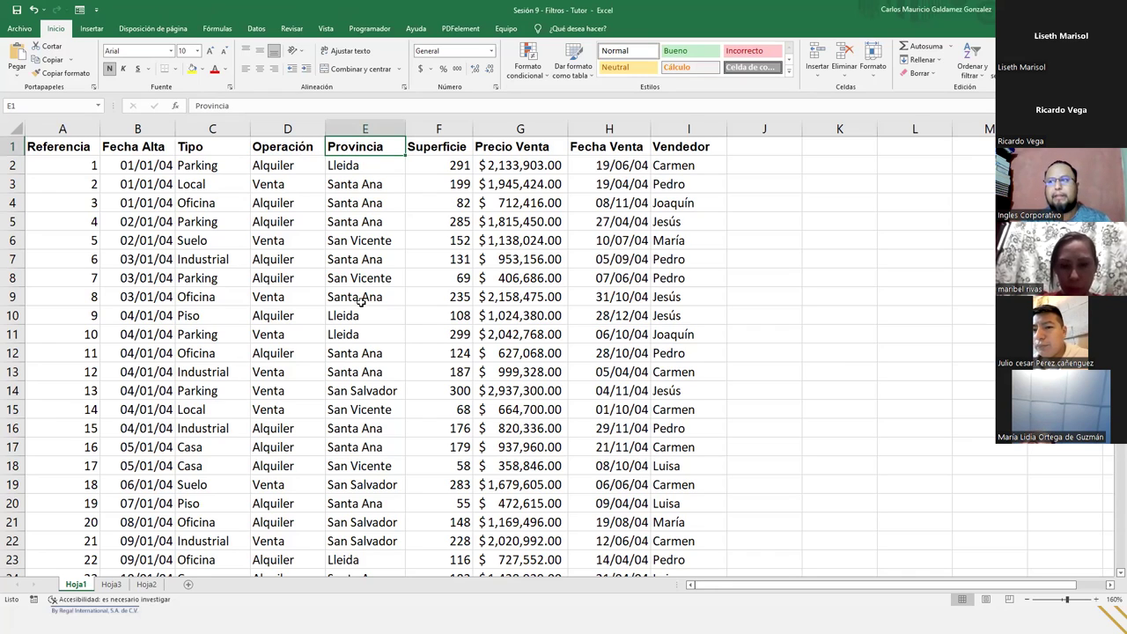
left_click(257, 29)
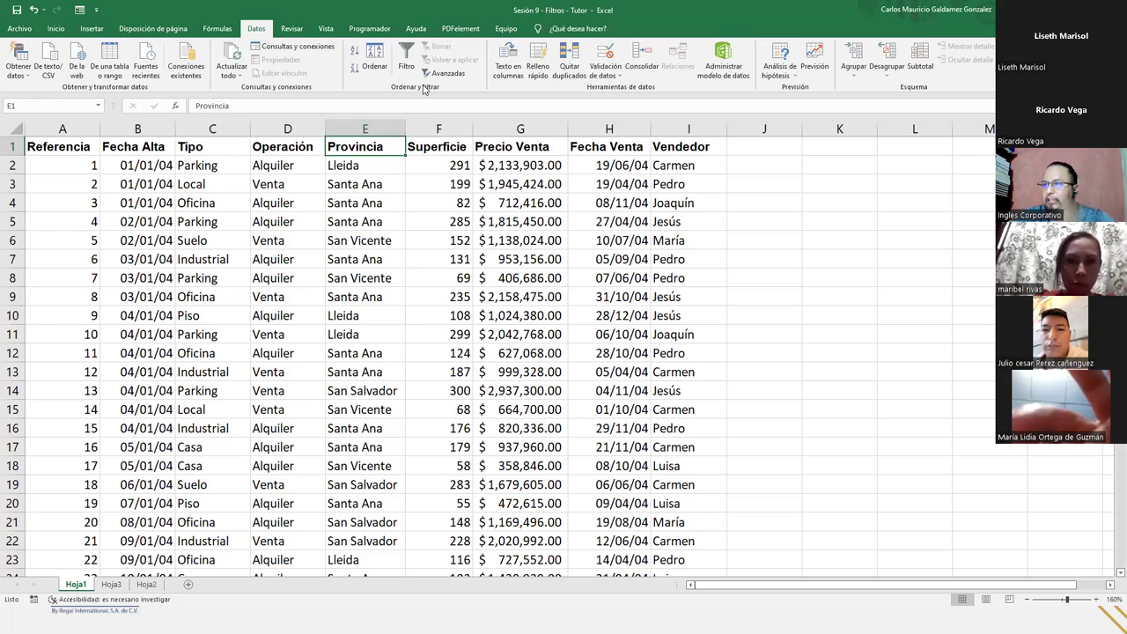
left_click(406, 56)
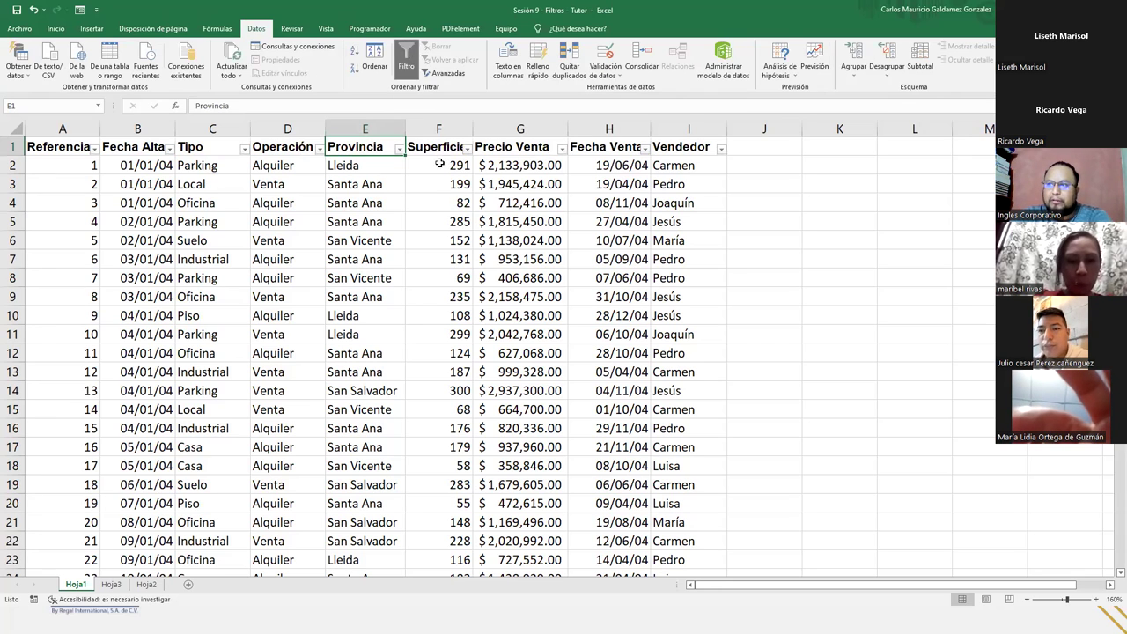
left_click(399, 150)
left_click(399, 149)
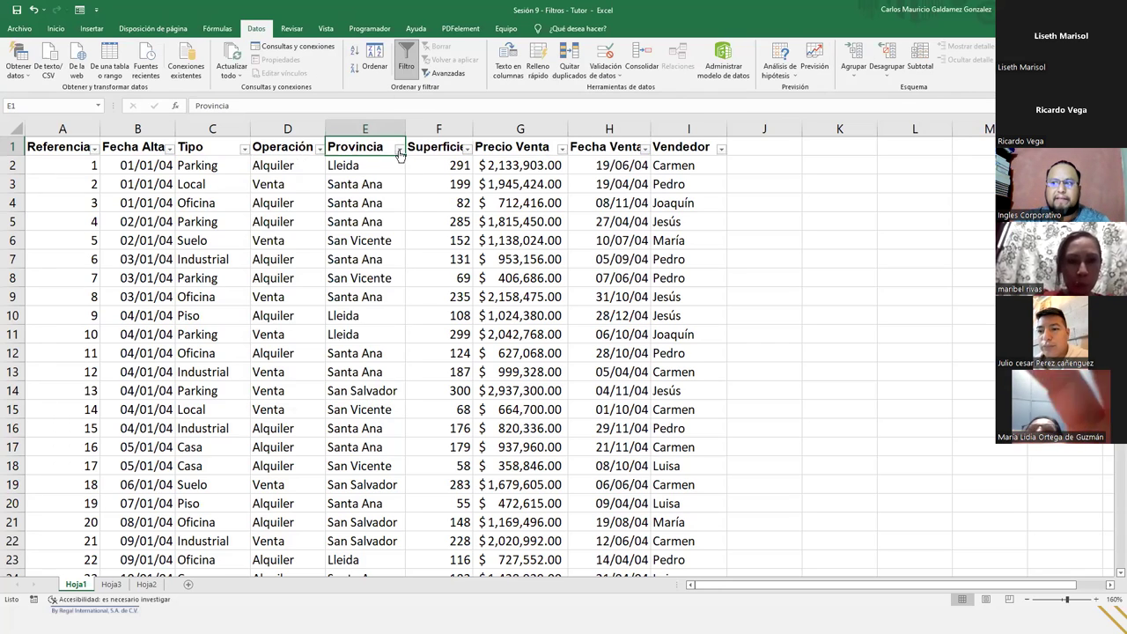
left_click(319, 149)
- Remove the header filters, and try to apply the filter with the empty cell K9 outside the table selected
left_click(845, 326)
left_click(836, 294)
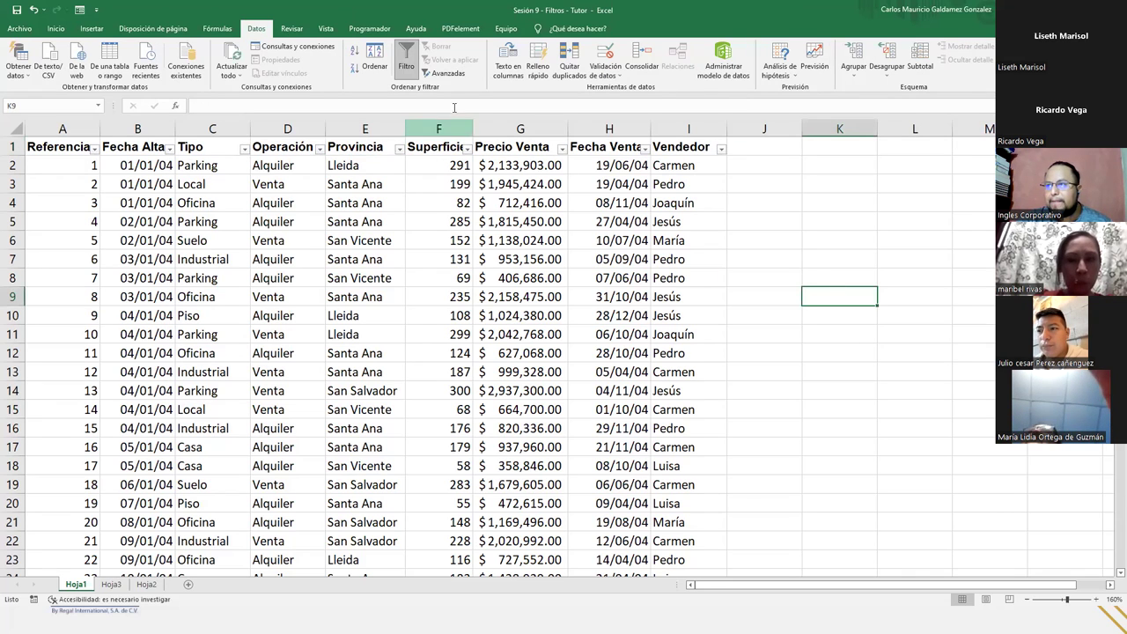
left_click(405, 62)
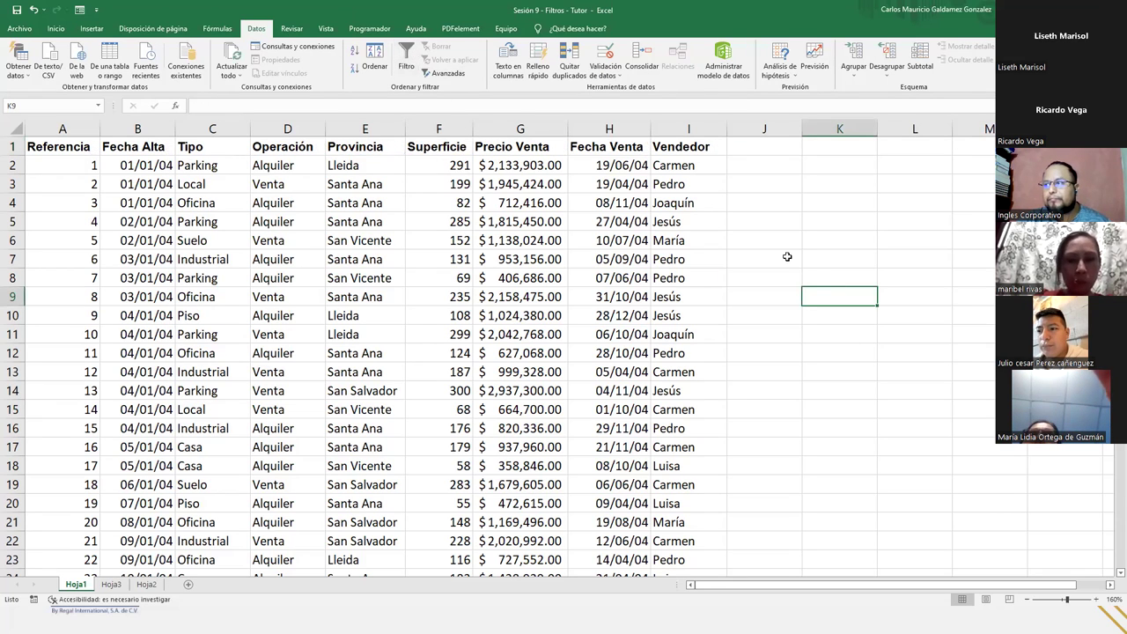
left_click(403, 66)
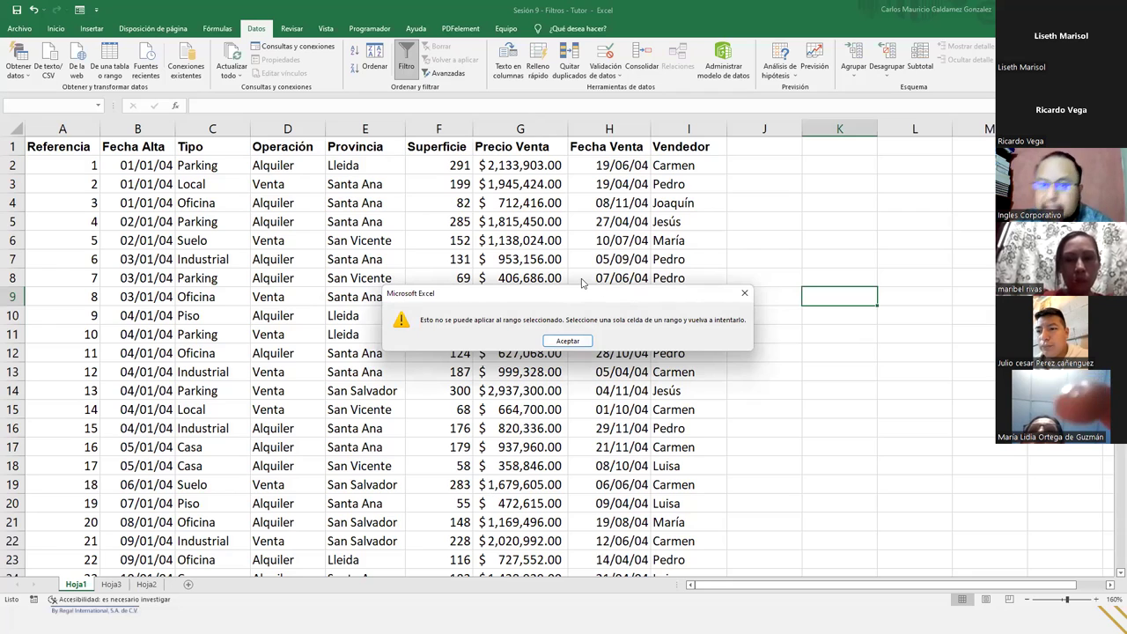
left_click(566, 341)
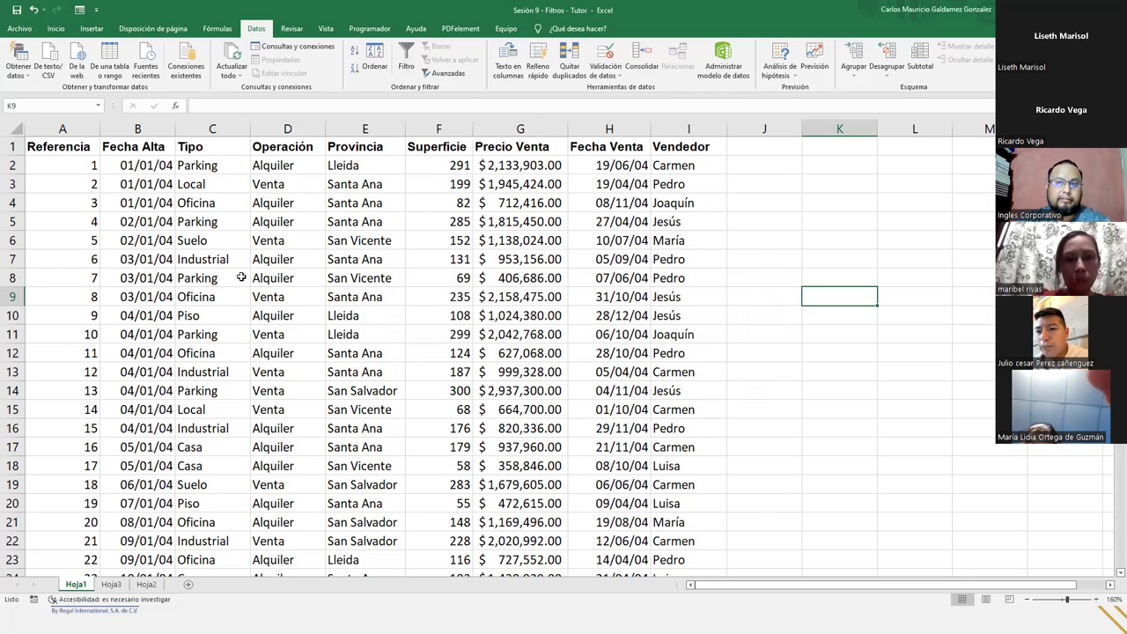
left_click_drag(51, 151, 736, 559)
left_click(898, 358)
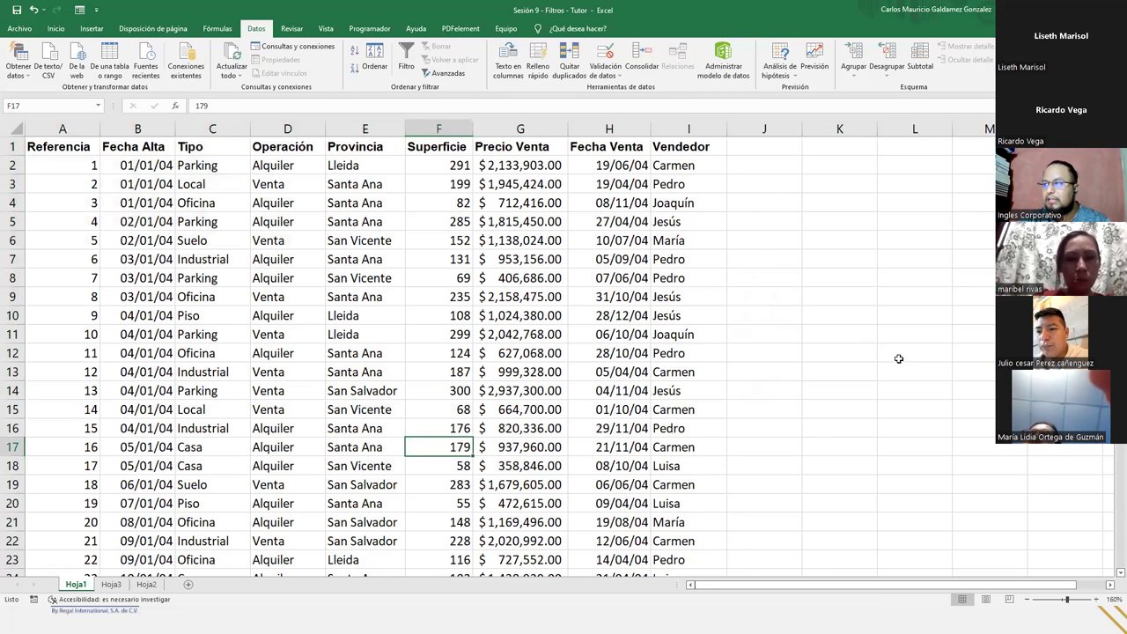
left_click_drag(868, 253, 928, 304)
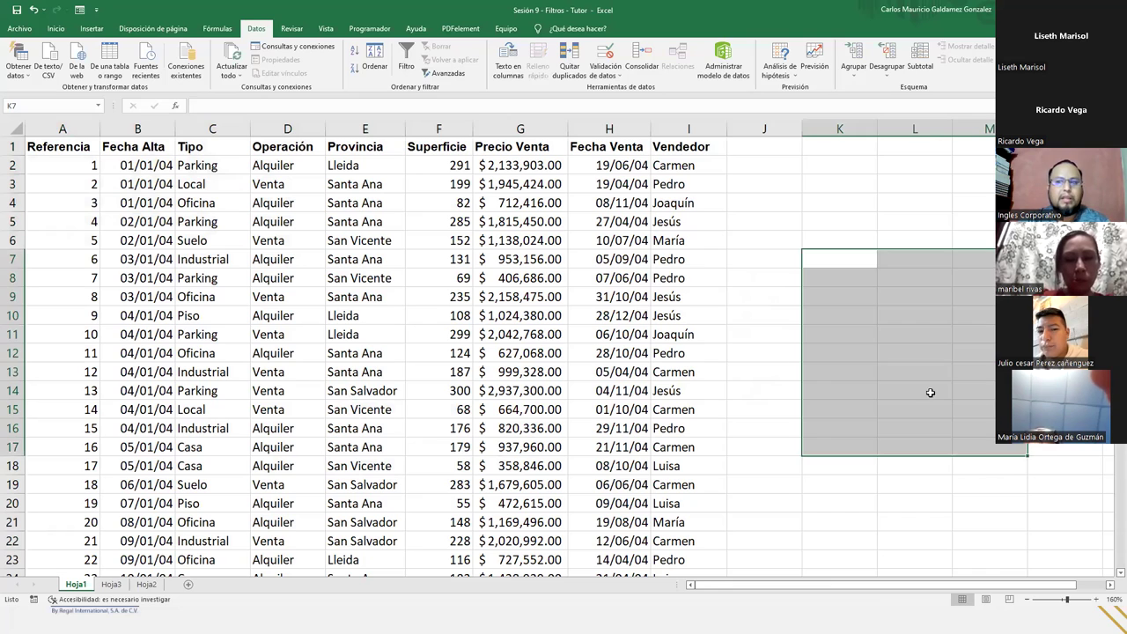
left_click_drag(973, 410, 973, 391)
- Turn on the header filters from cell D8 inside the table, and check the Referencia, Fecha Alta, Tipo and Operación filter lists
left_click(266, 279)
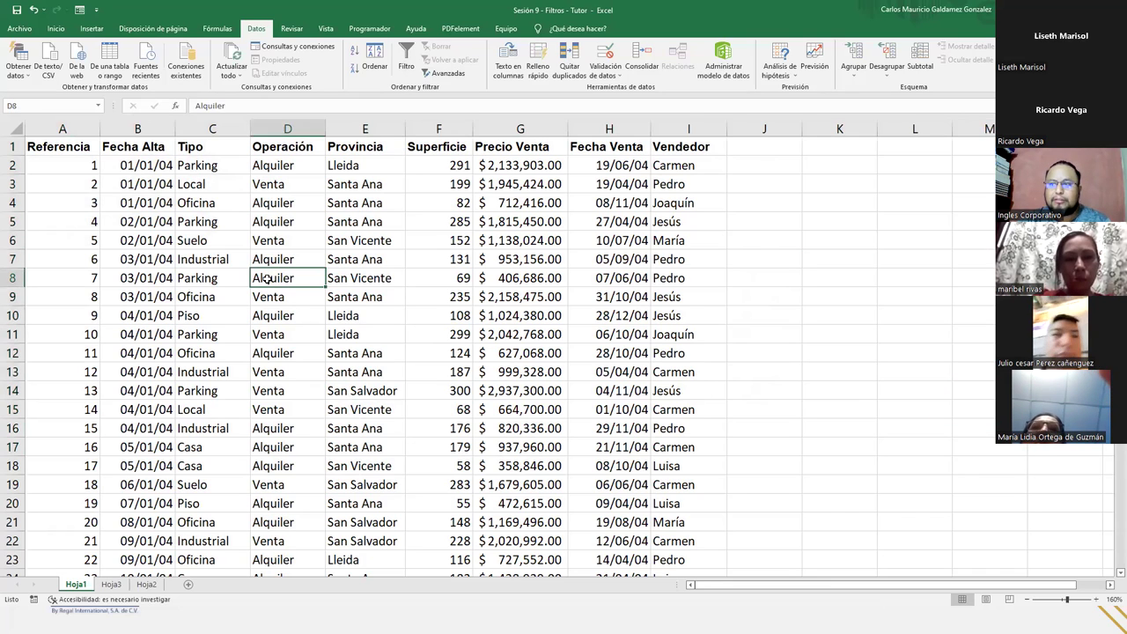
left_click(401, 67)
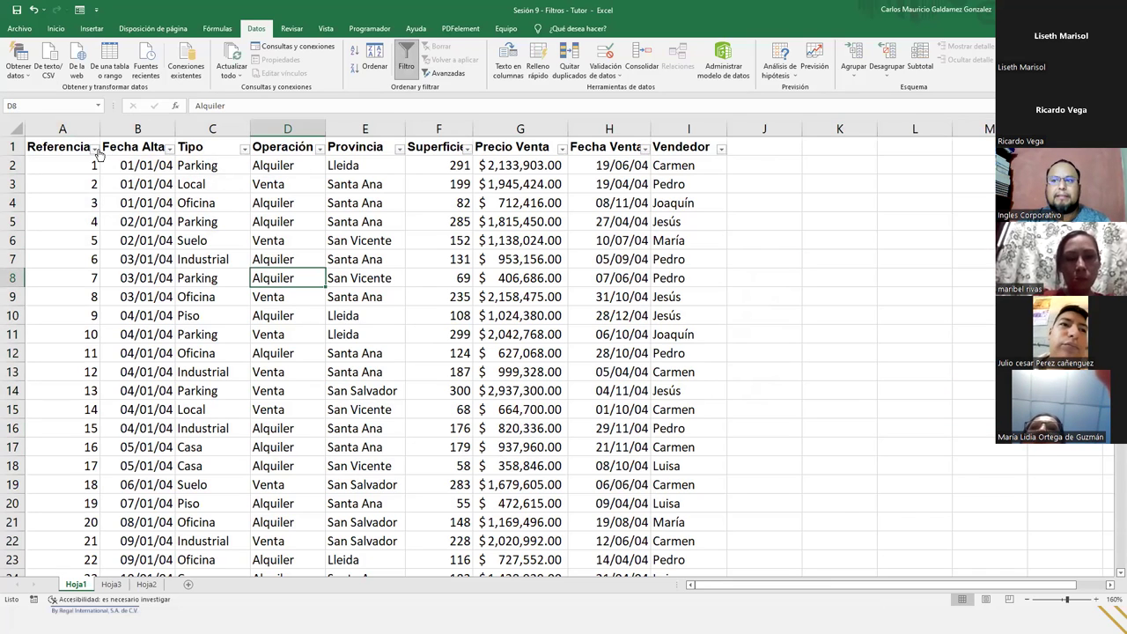
left_click(91, 149)
left_click(172, 149)
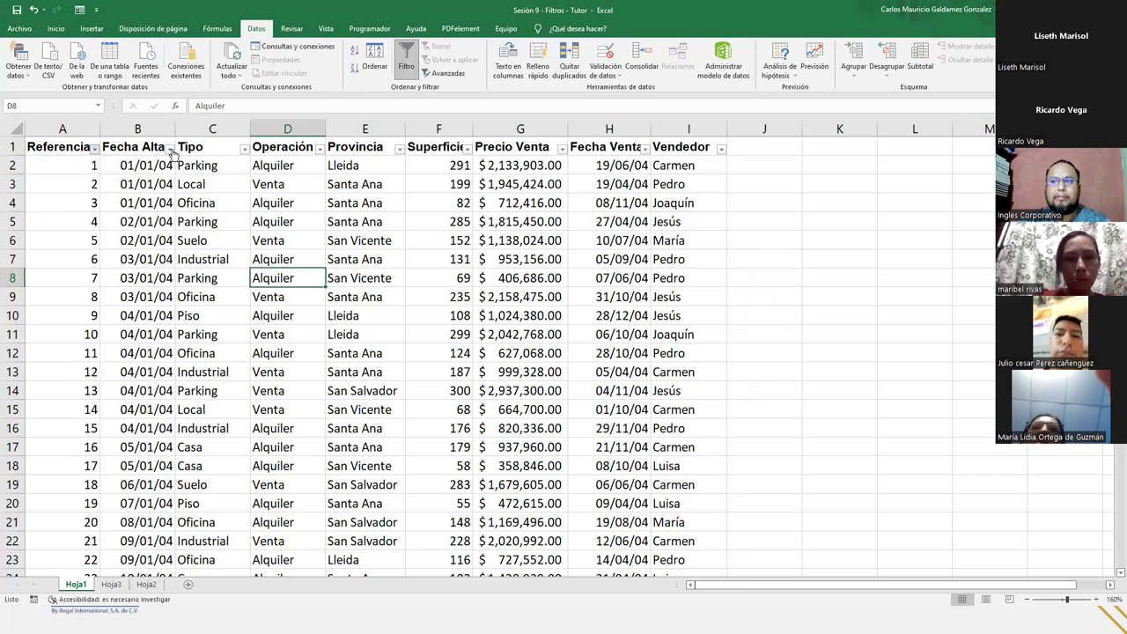
left_click(248, 149)
left_click(318, 155)
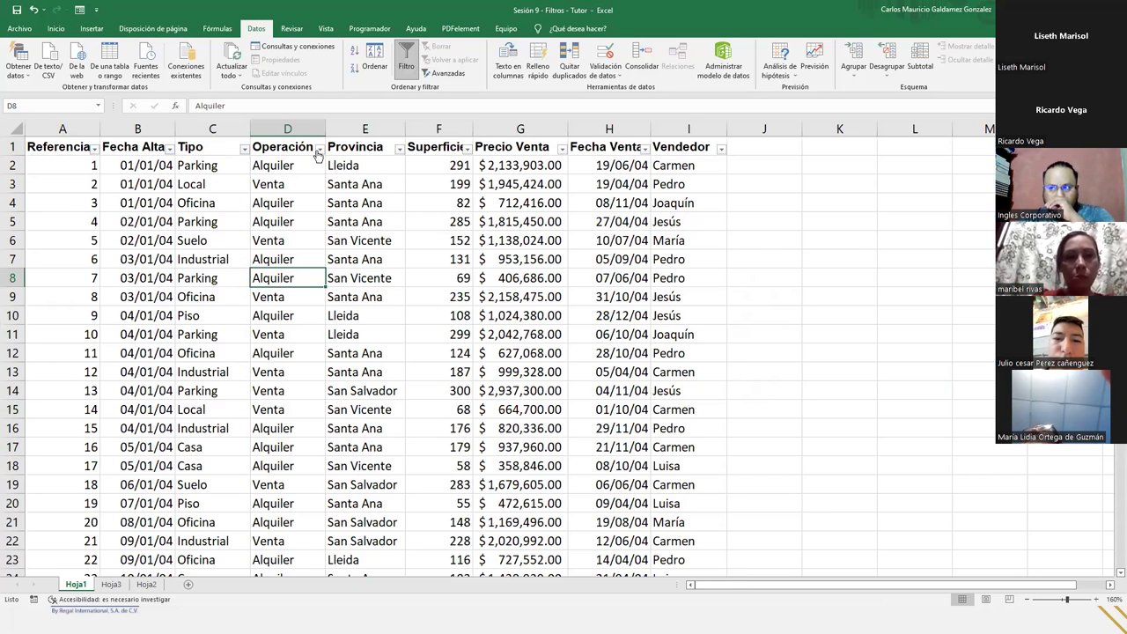
left_click(315, 157)
left_click(316, 257)
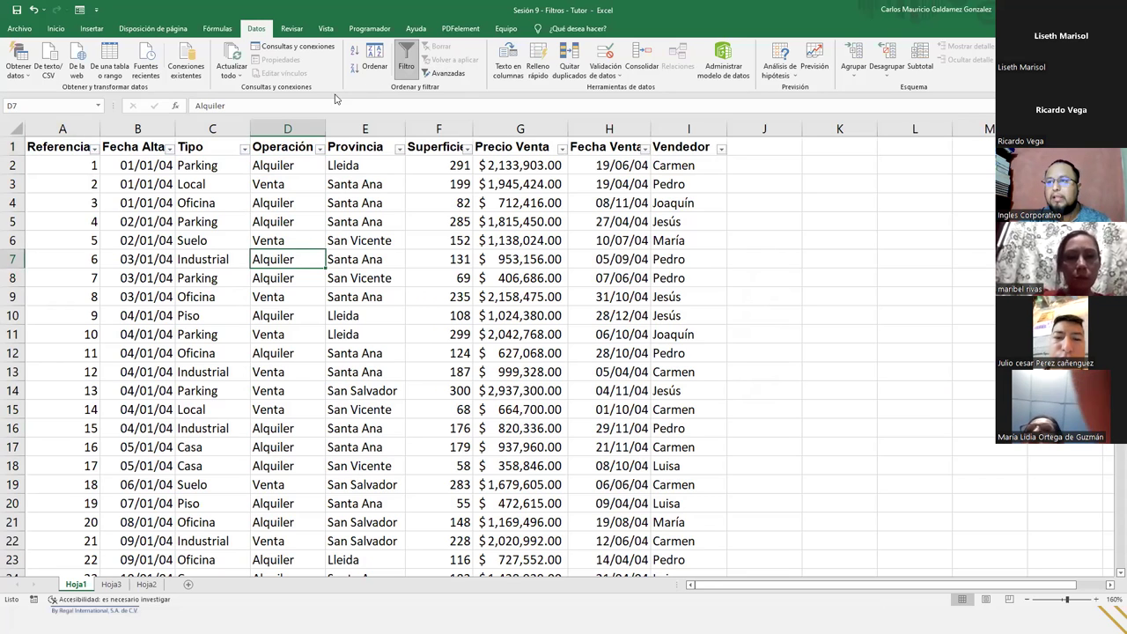
- Turn the table's header filters off and reapply them with the Filtro option of the Ordenar y filtrar command
left_click(406, 56)
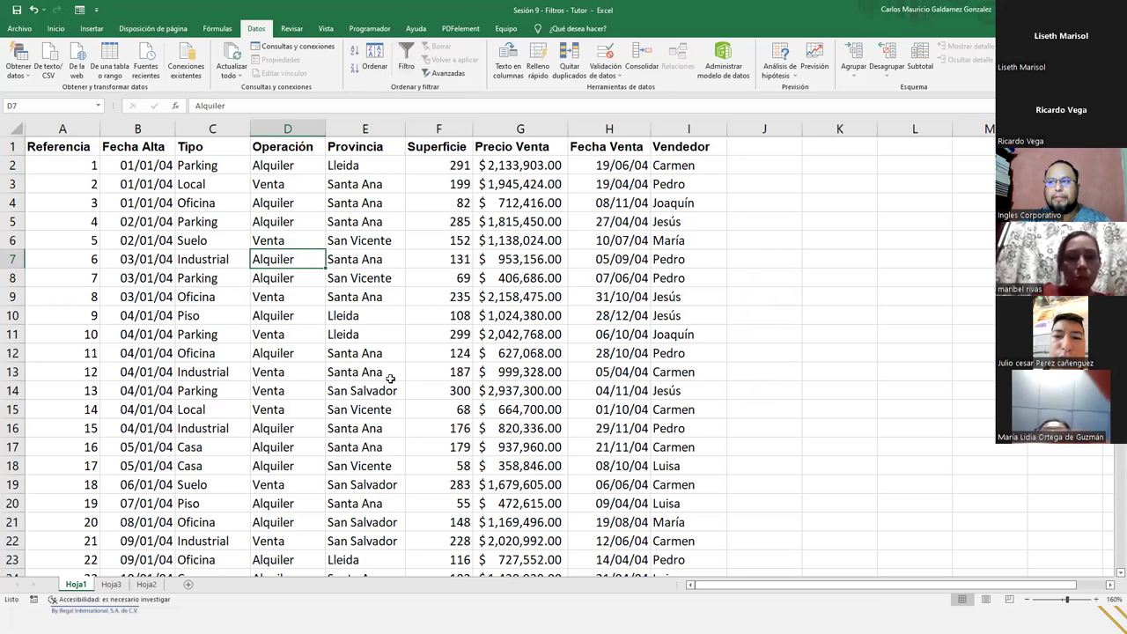
left_click(56, 29)
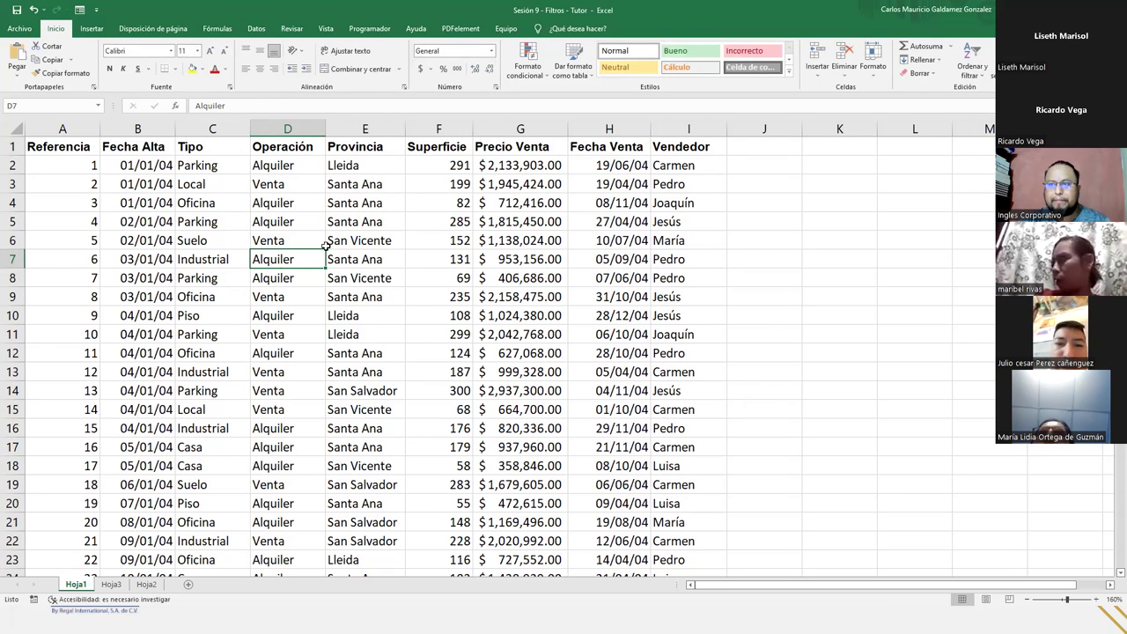
left_click(973, 72)
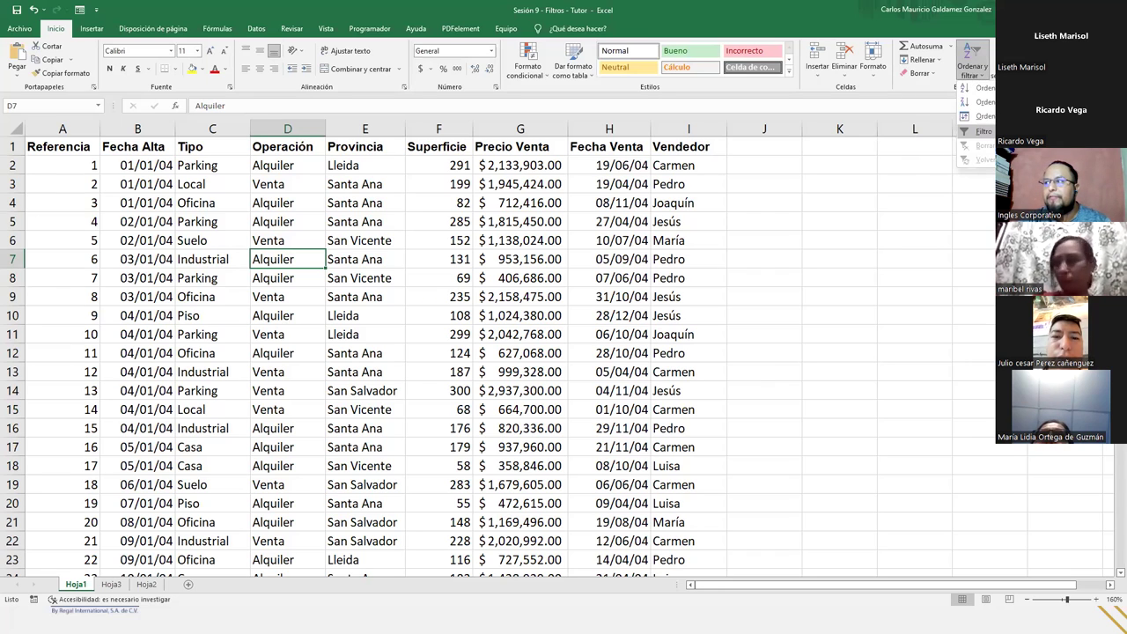
left_click(983, 131)
- Check the filter lists of the Tipo, Operación, Provincia and Superficie columns, and remove the header filters
left_click(244, 149)
left_click(244, 148)
left_click(320, 149)
left_click(398, 149)
left_click(399, 149)
left_click(470, 150)
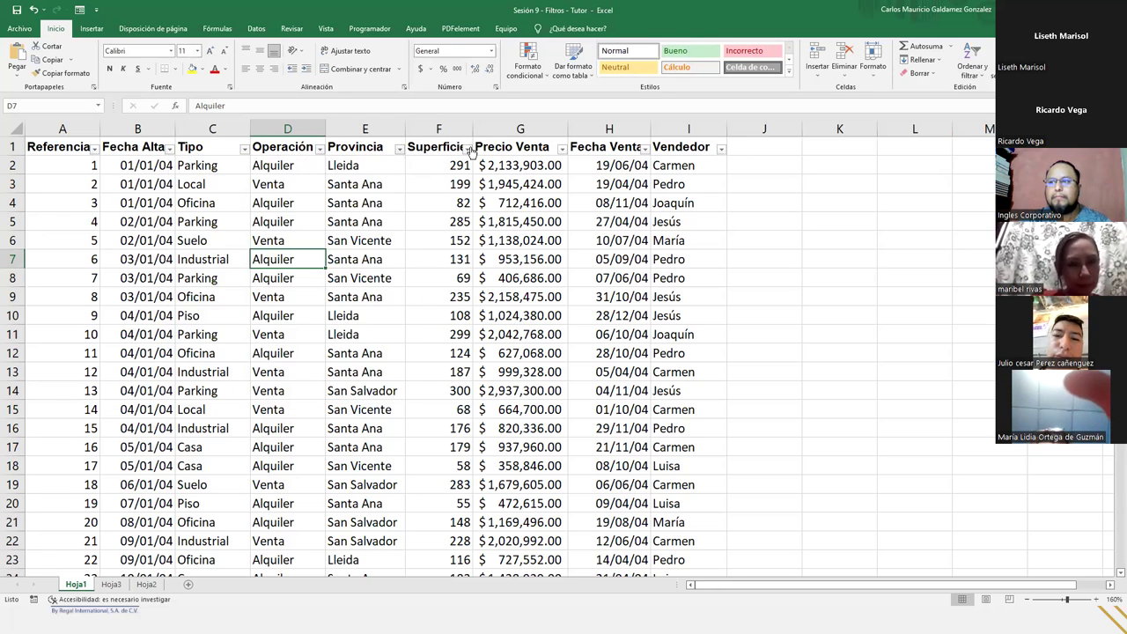
left_click(472, 150)
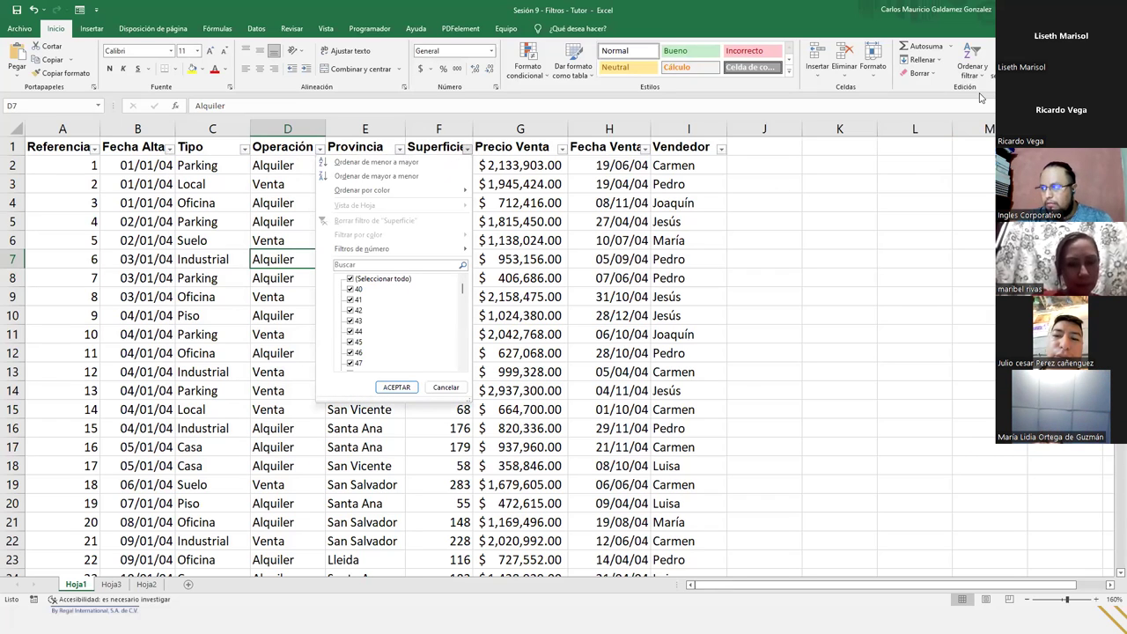
left_click(972, 66)
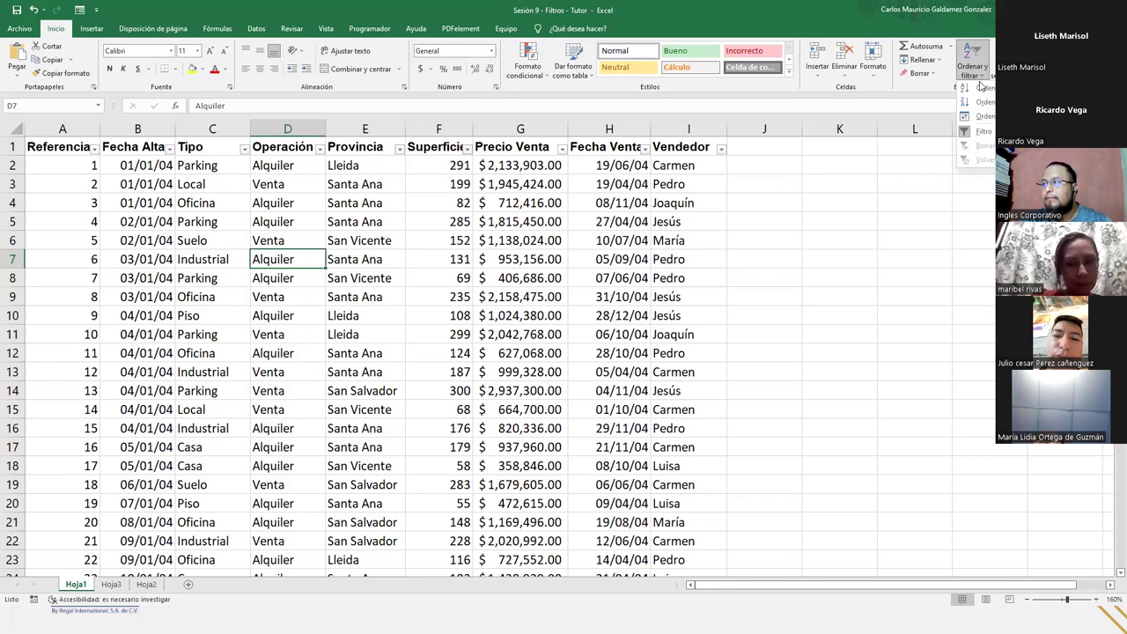
left_click(981, 131)
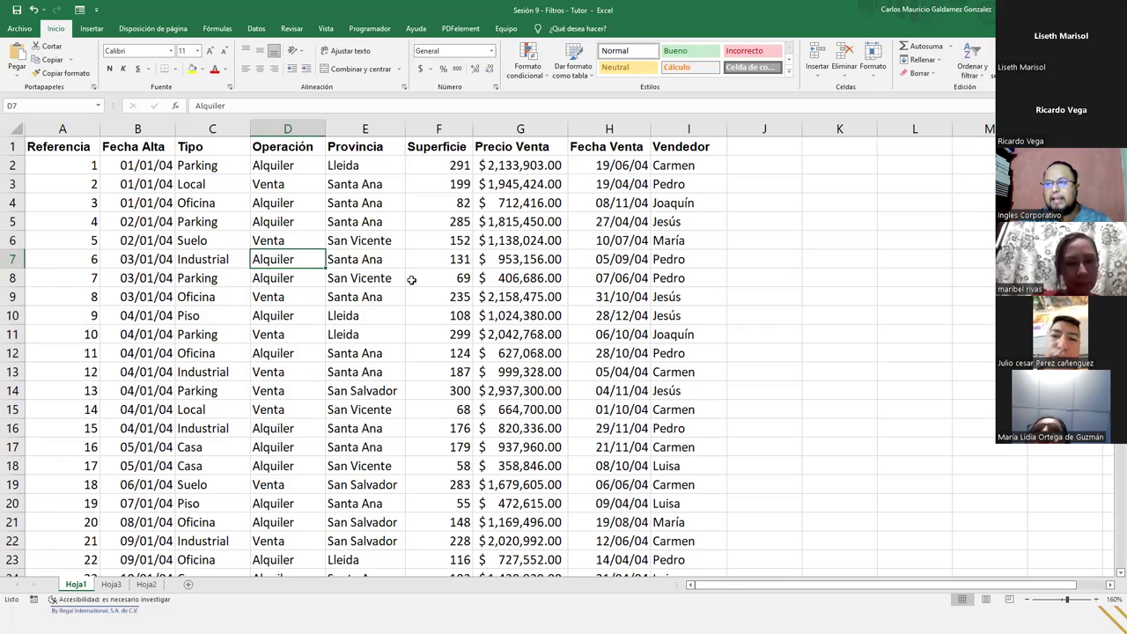
- Filter the table by the value of the Local cell C3 in the Tipo column
left_click(379, 280)
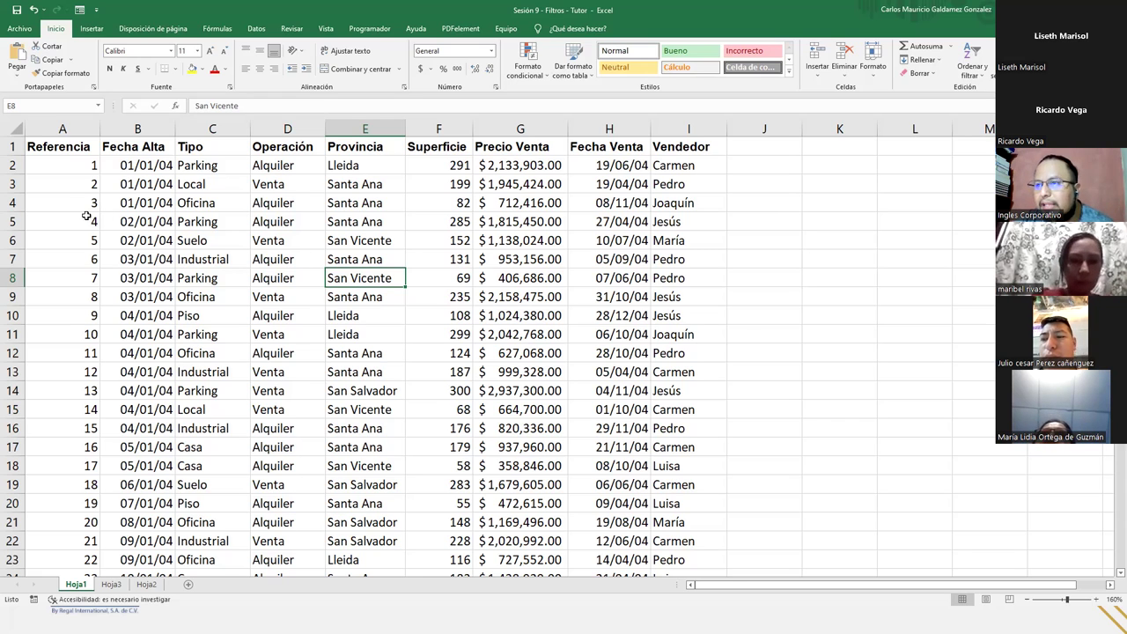
left_click(198, 167)
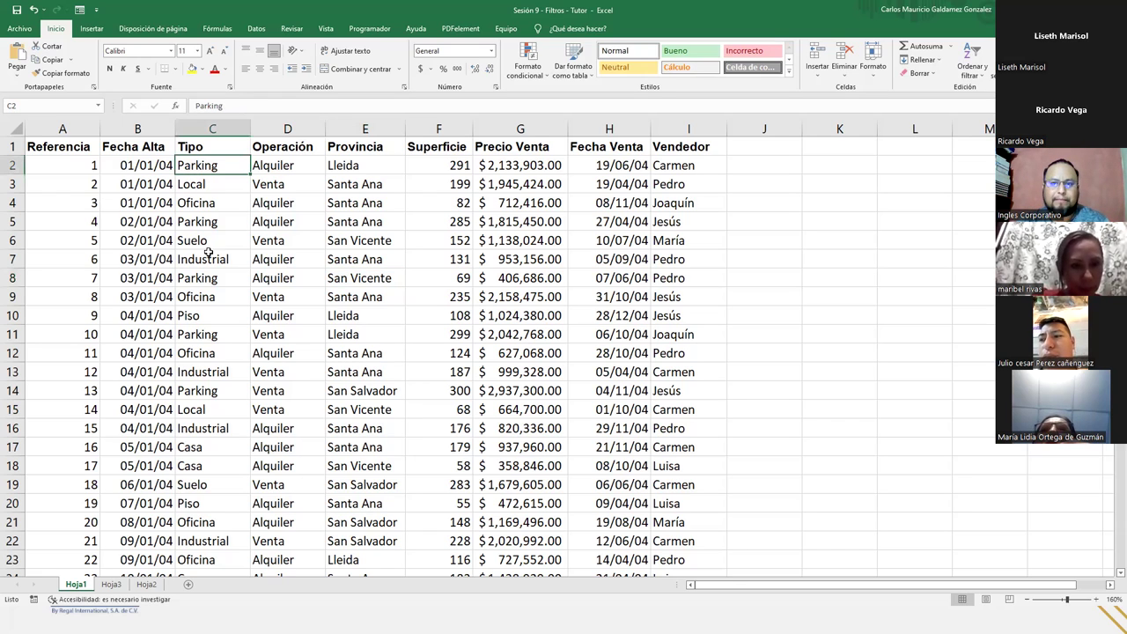
left_click(191, 187)
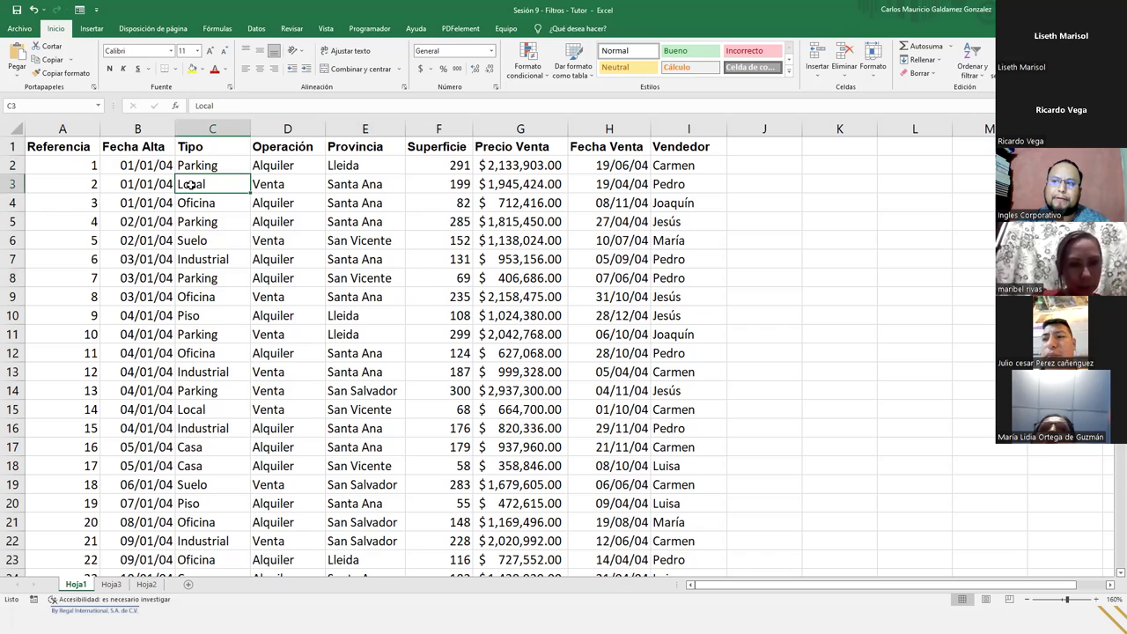
right_click(212, 190)
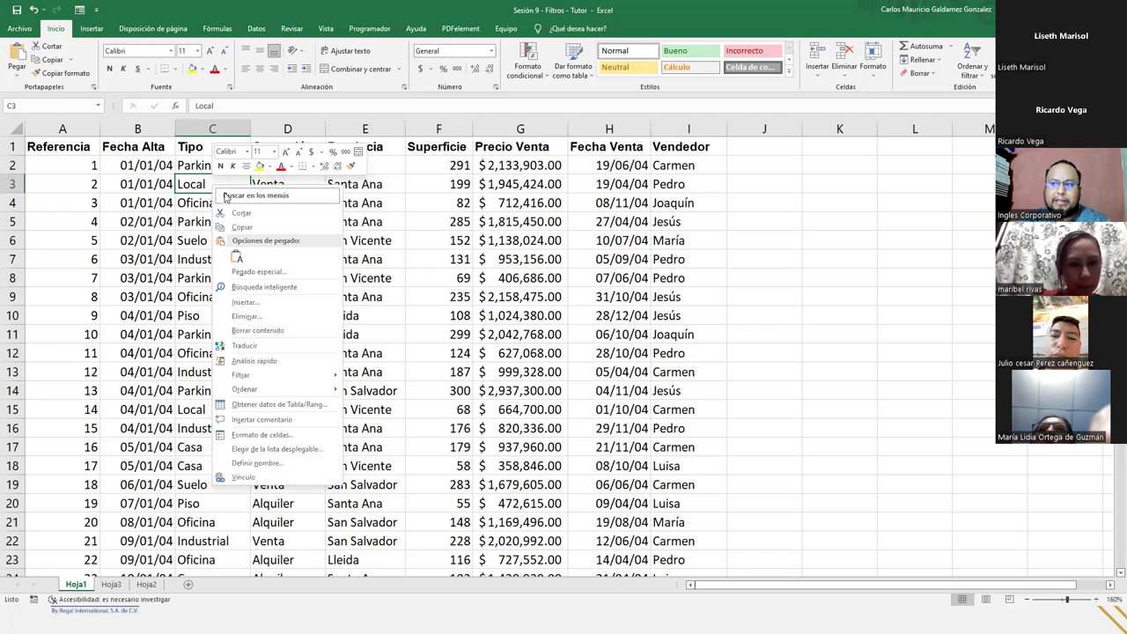
mouse_move(269, 381)
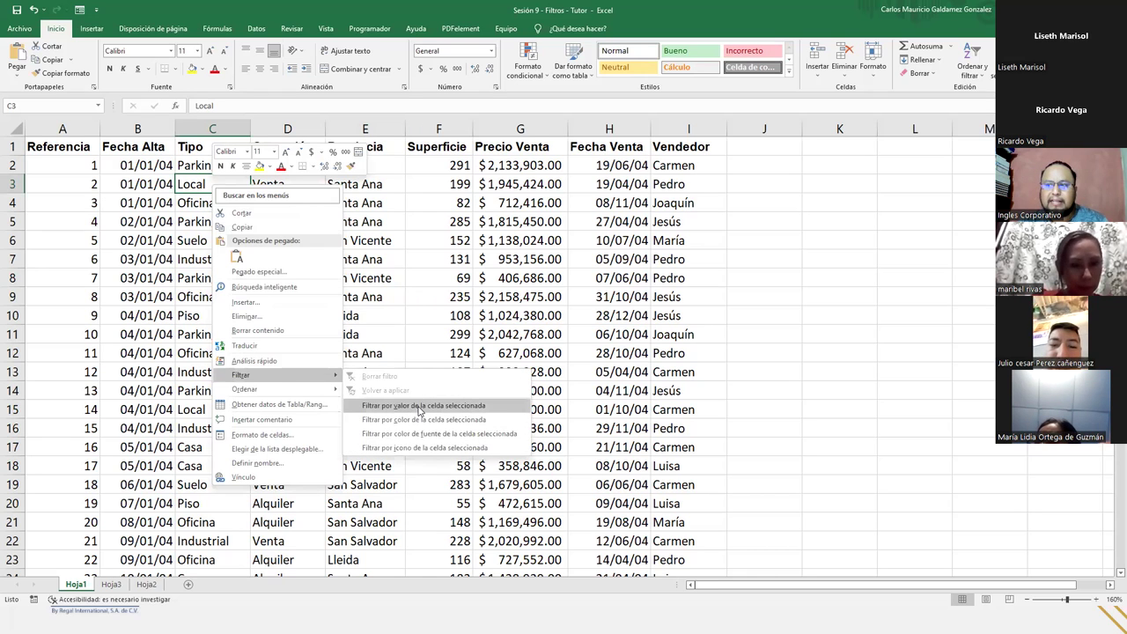
left_click(419, 407)
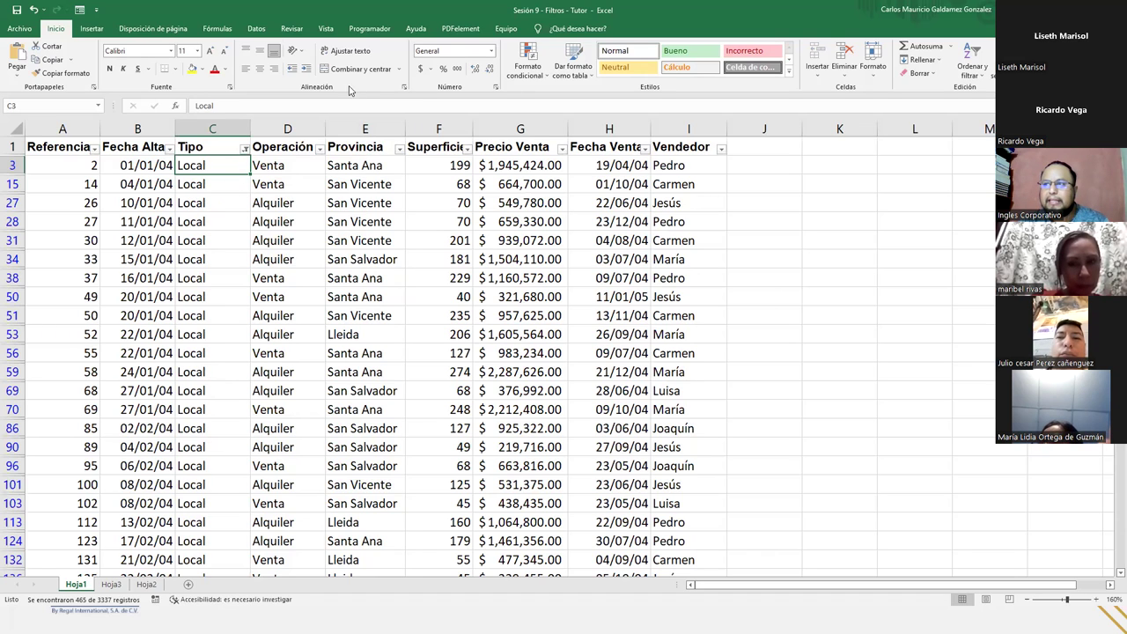
- Clear the Tipo column's Local filter and remove the header filters from the table
left_click(259, 28)
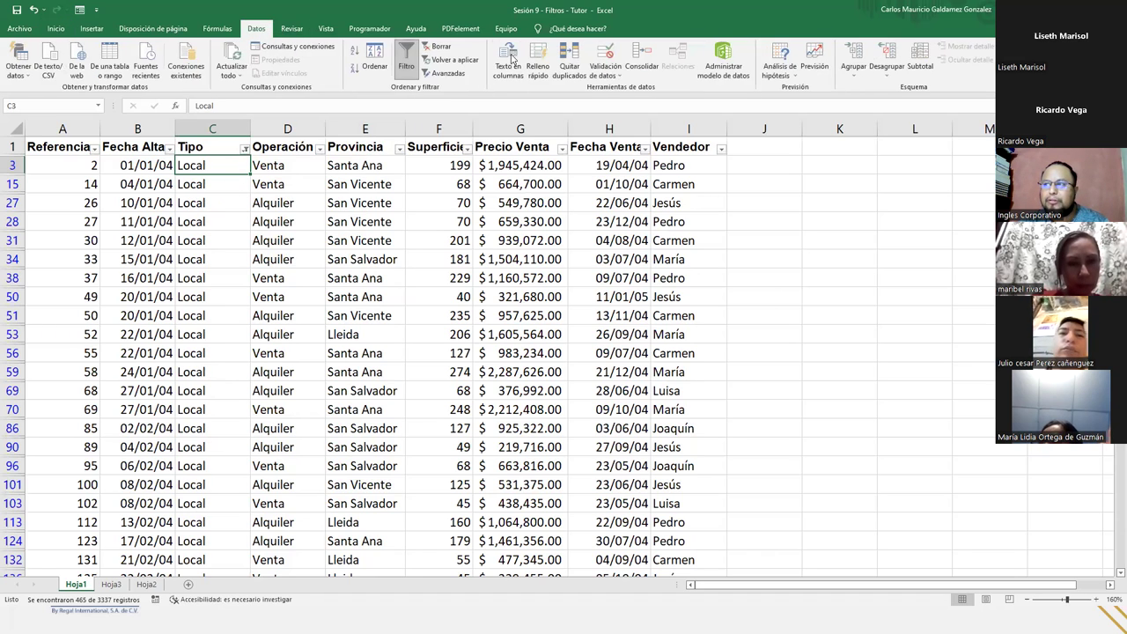
left_click(441, 50)
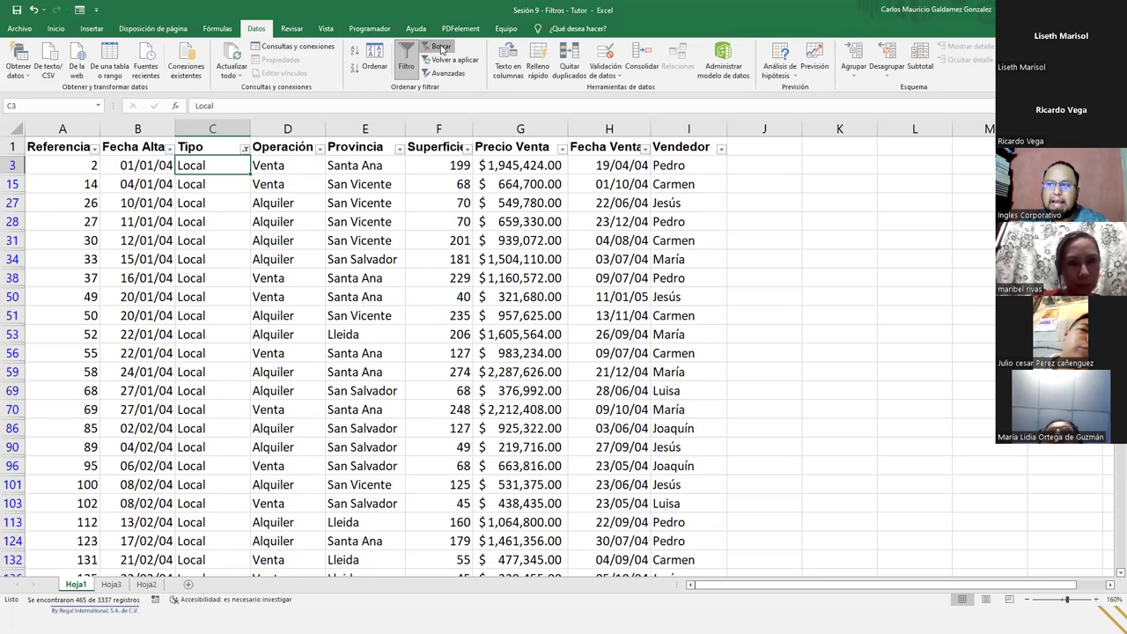
left_click(403, 70)
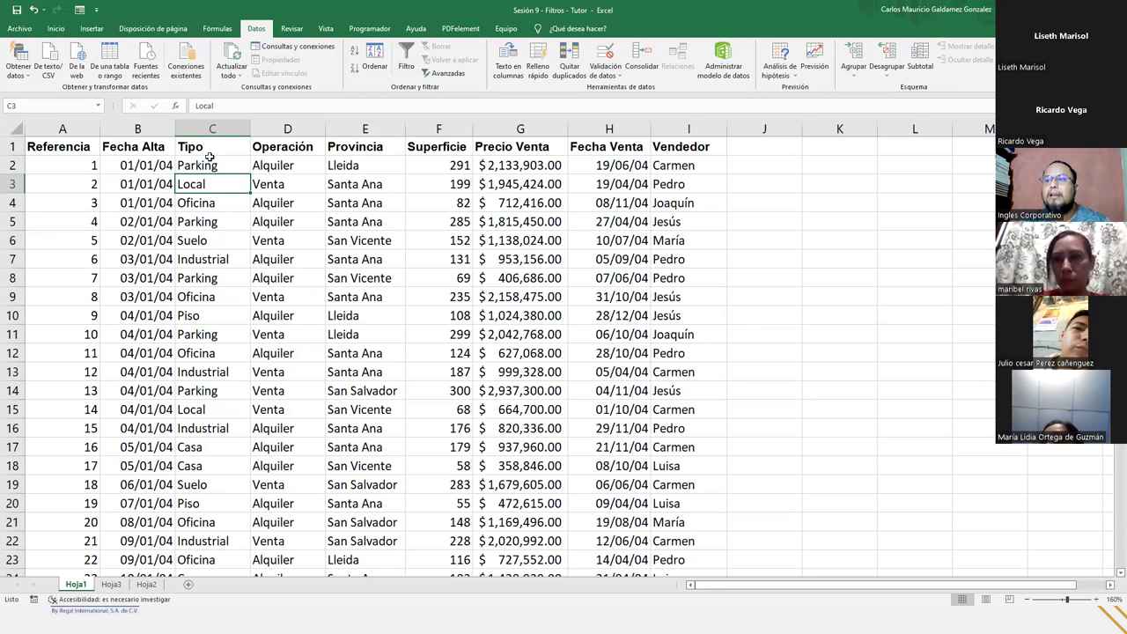
- Turn on the table's header filters with cell C9 selected, and open and close the help article on filtering data
left_click(237, 291)
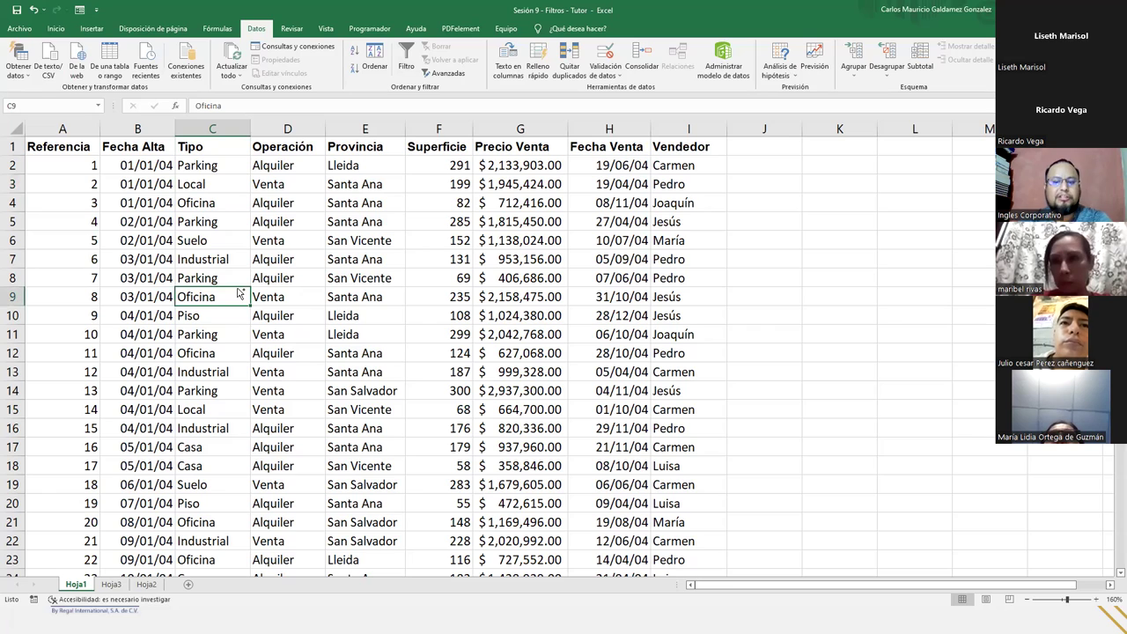
key("ctrl+shift+l")
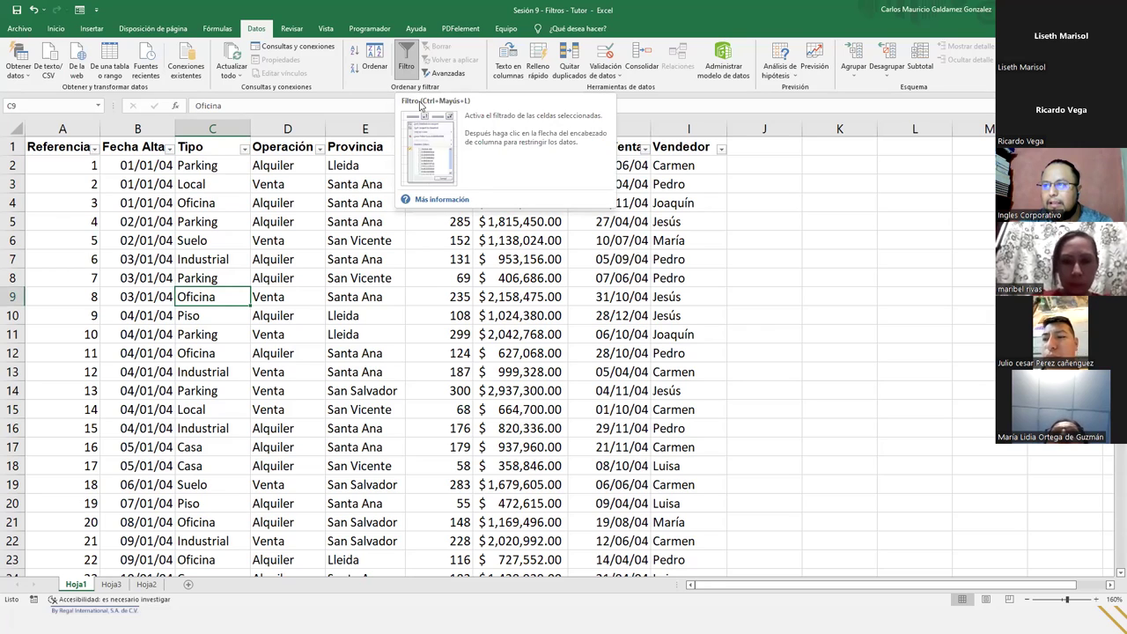
key("F1")
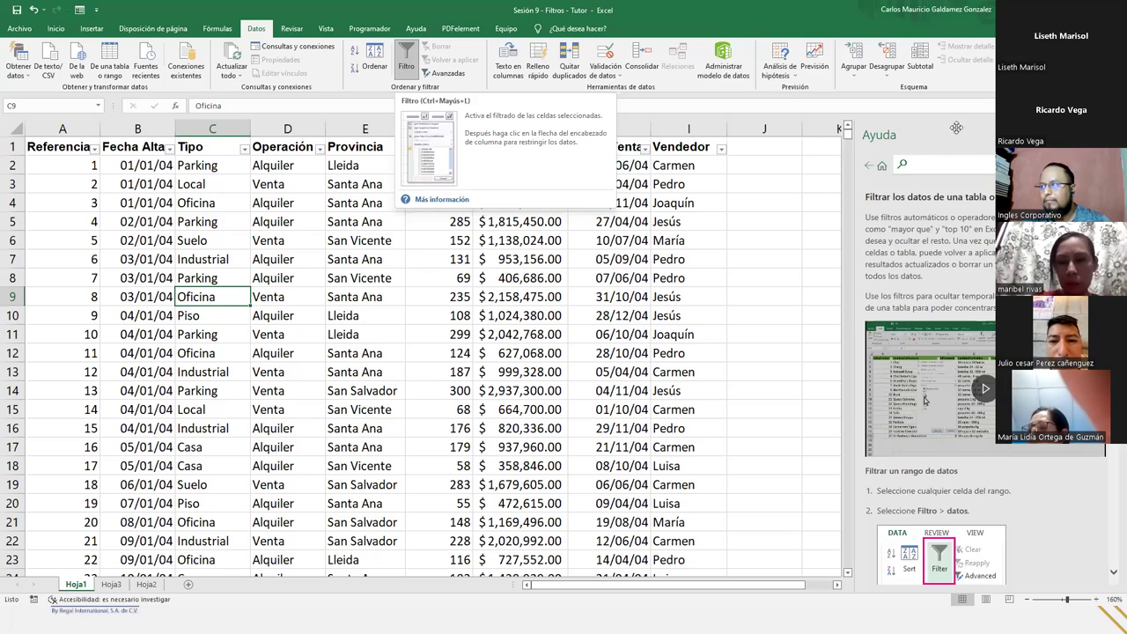
left_click(1112, 135)
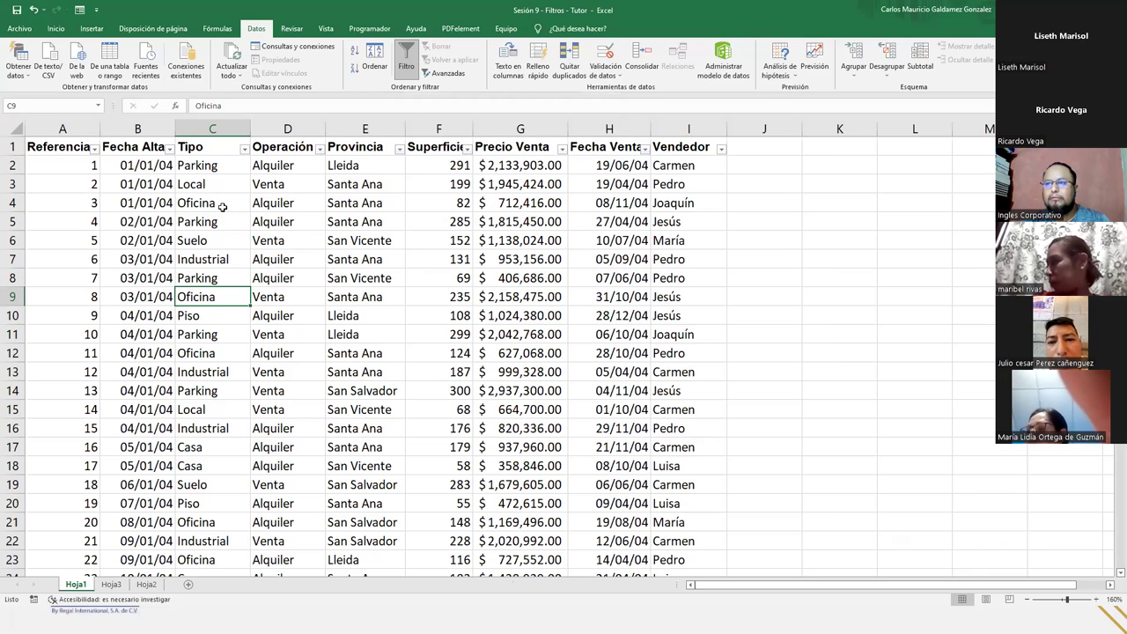
- Remove the header filters from the table and select cell B5 in the Fecha Alta column
left_click(220, 206)
left_click(416, 58)
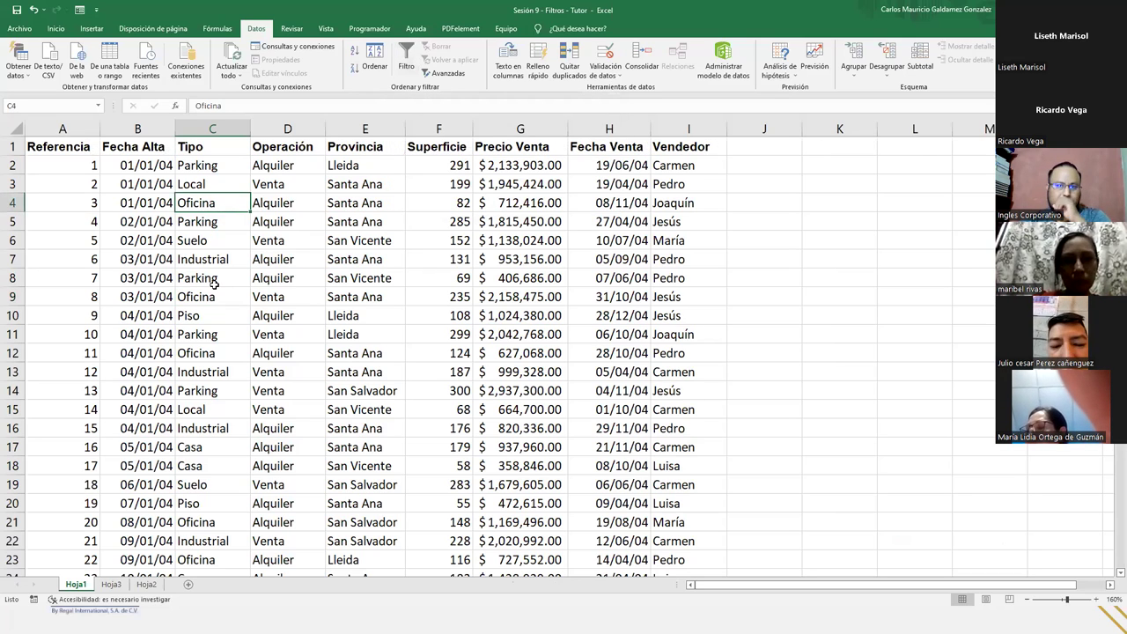
left_click(120, 171)
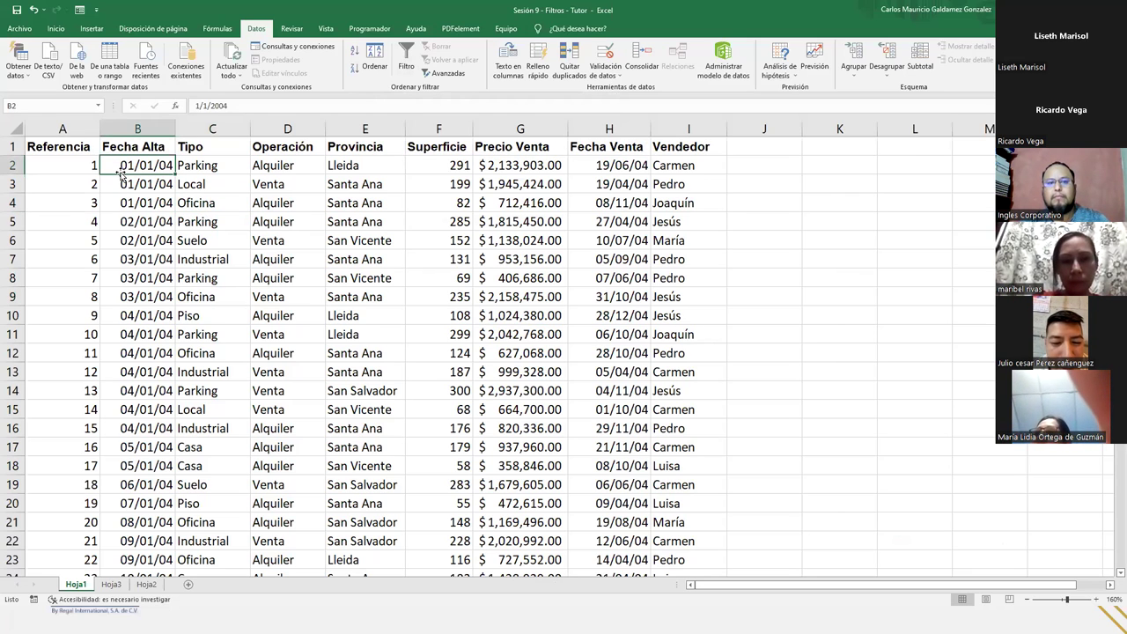
left_click_drag(131, 221, 135, 234)
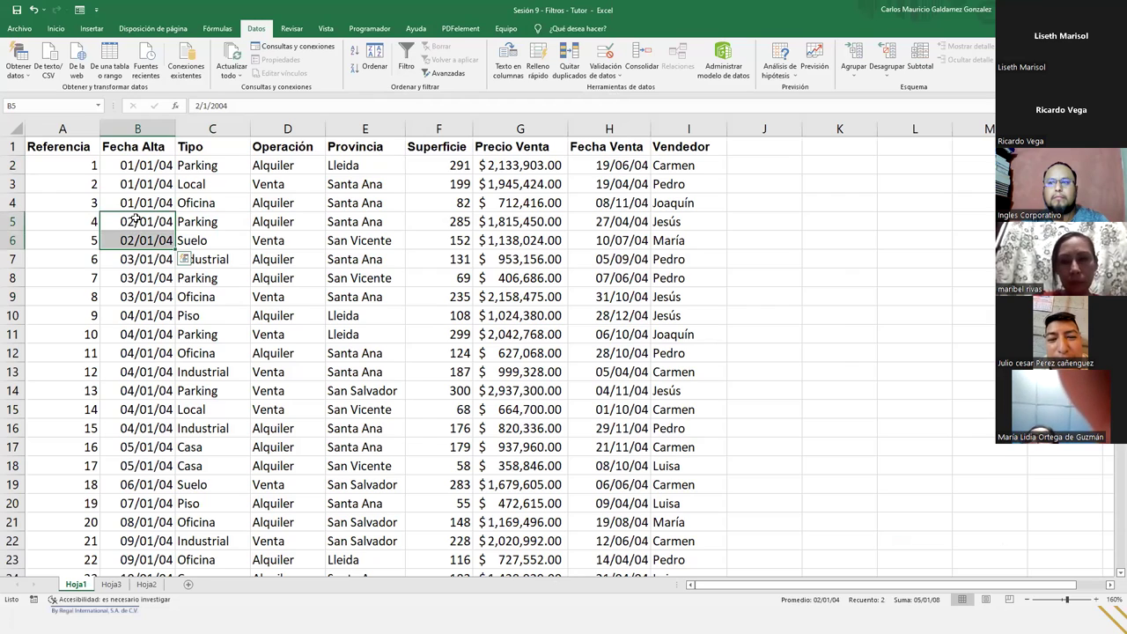
left_click(135, 220)
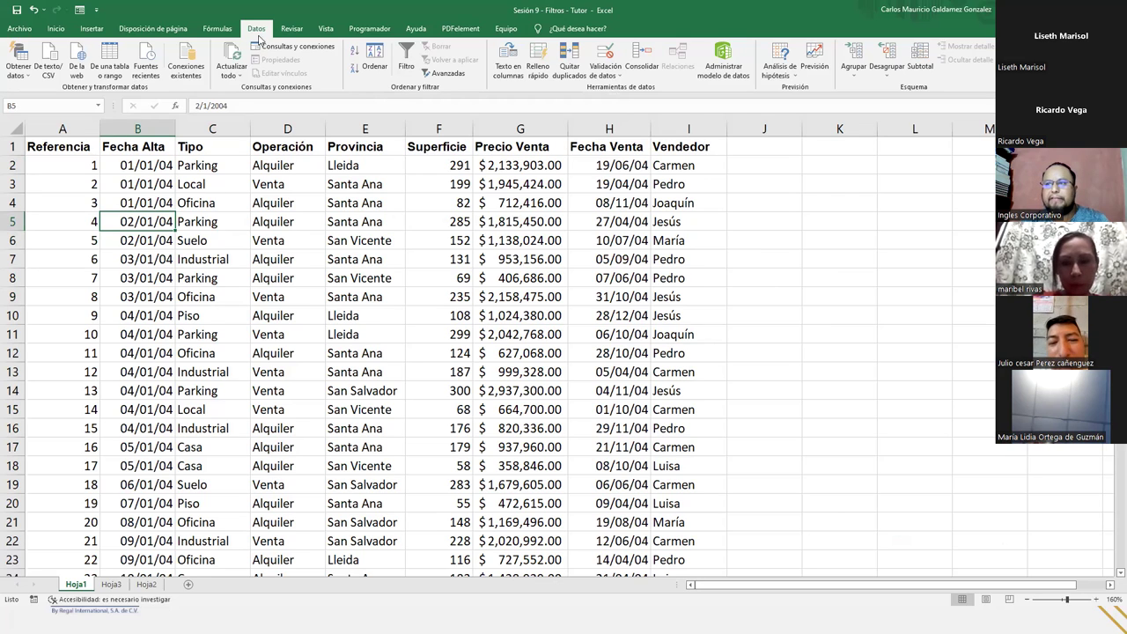
- Turn the table's header filters on and off again with cell B5 selected
left_click(56, 28)
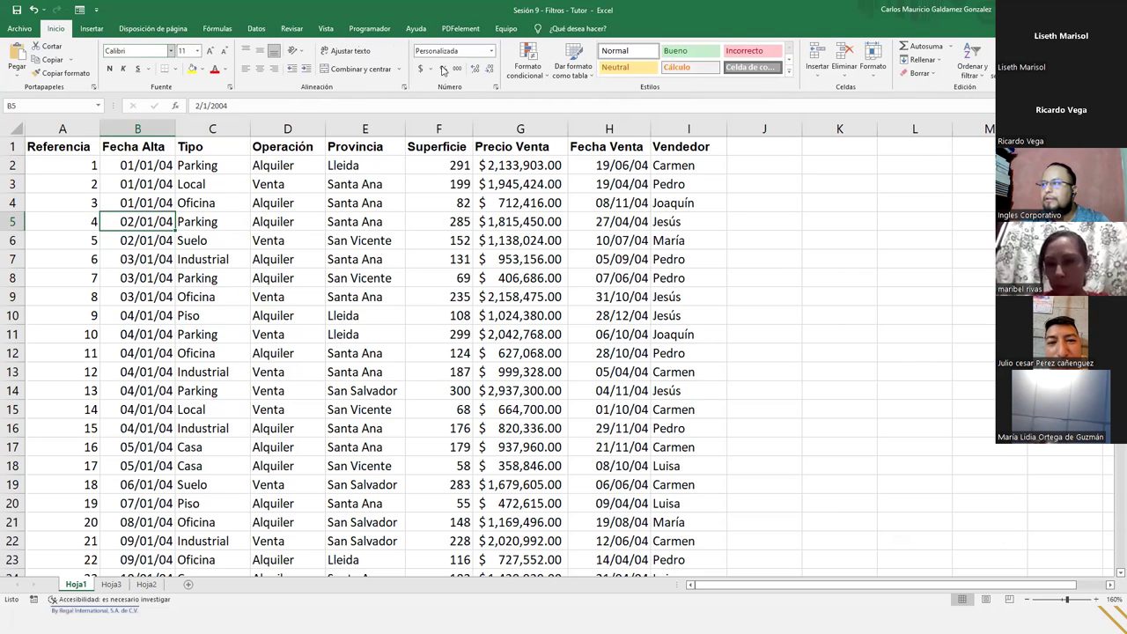
left_click(966, 77)
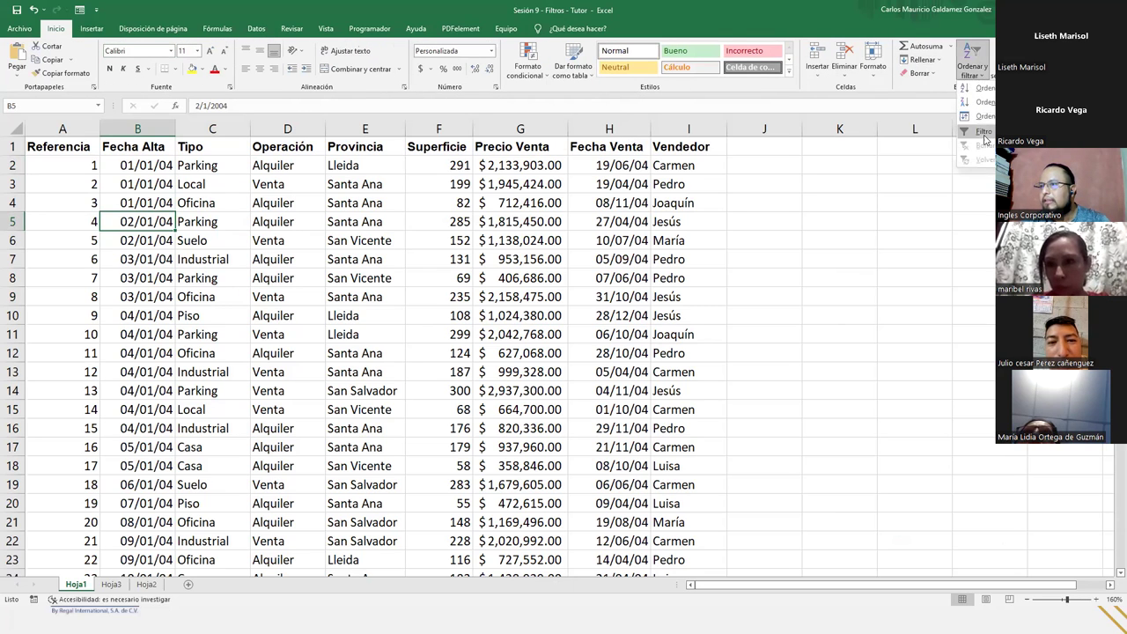
left_click(985, 129)
left_click(981, 78)
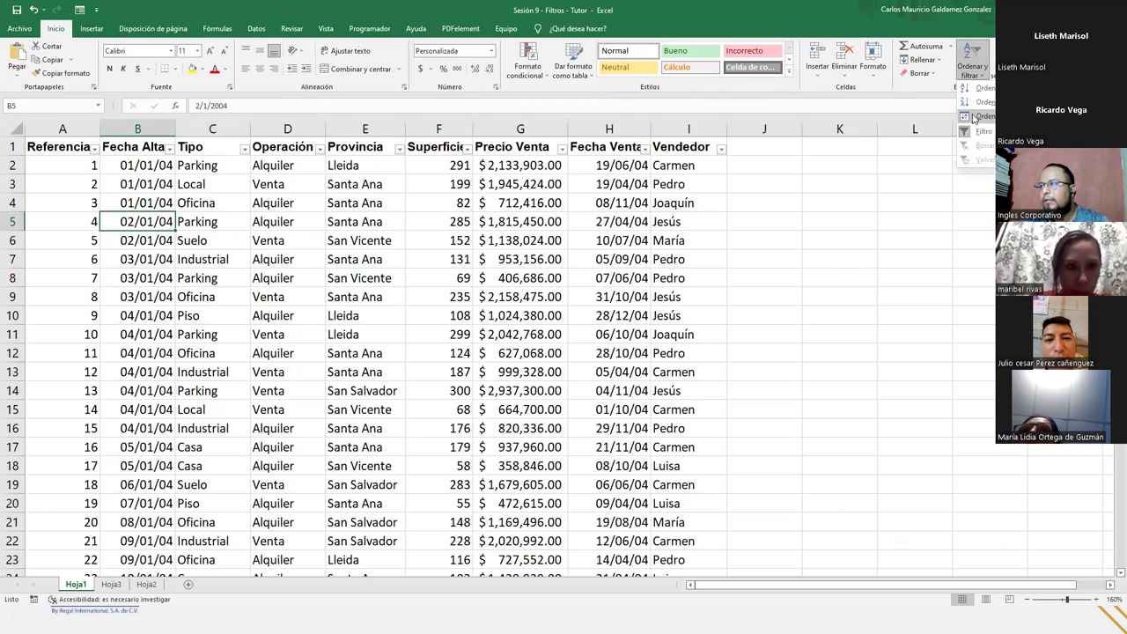
left_click(976, 132)
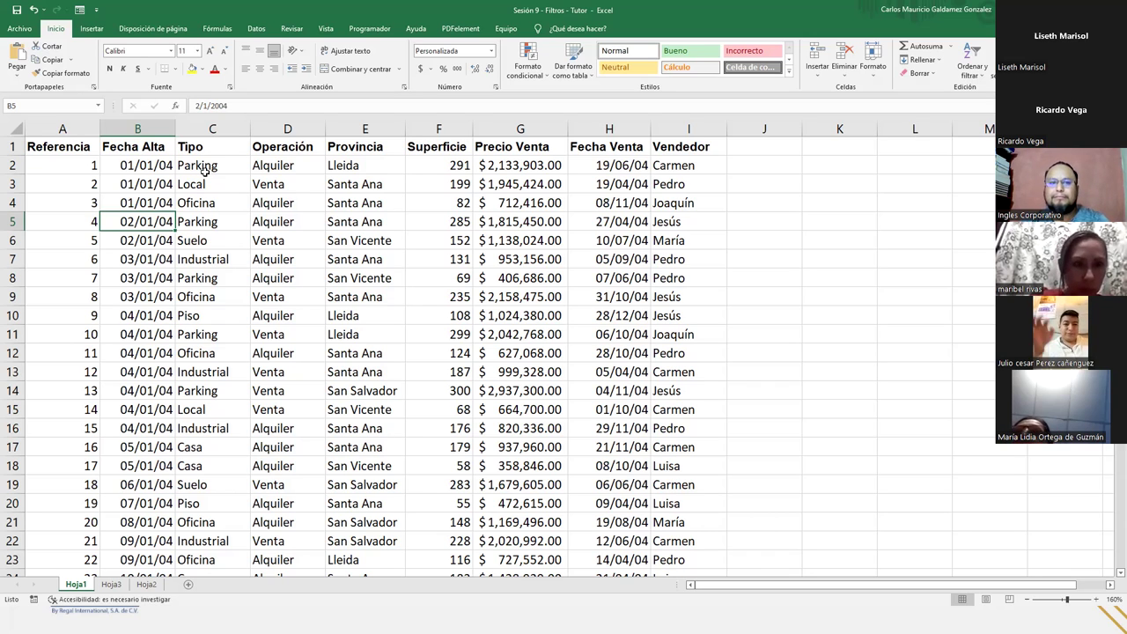
- Toggle the header filters on and back off with cell C5 in the Tipo column selected
left_click(228, 216)
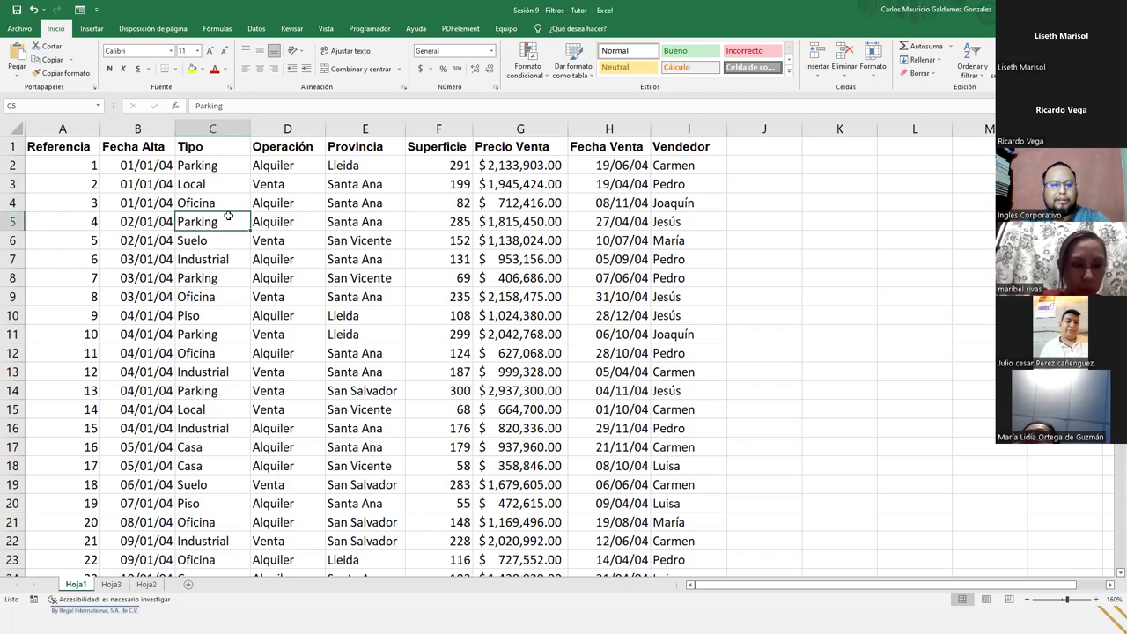
key("ctrl+shift+l")
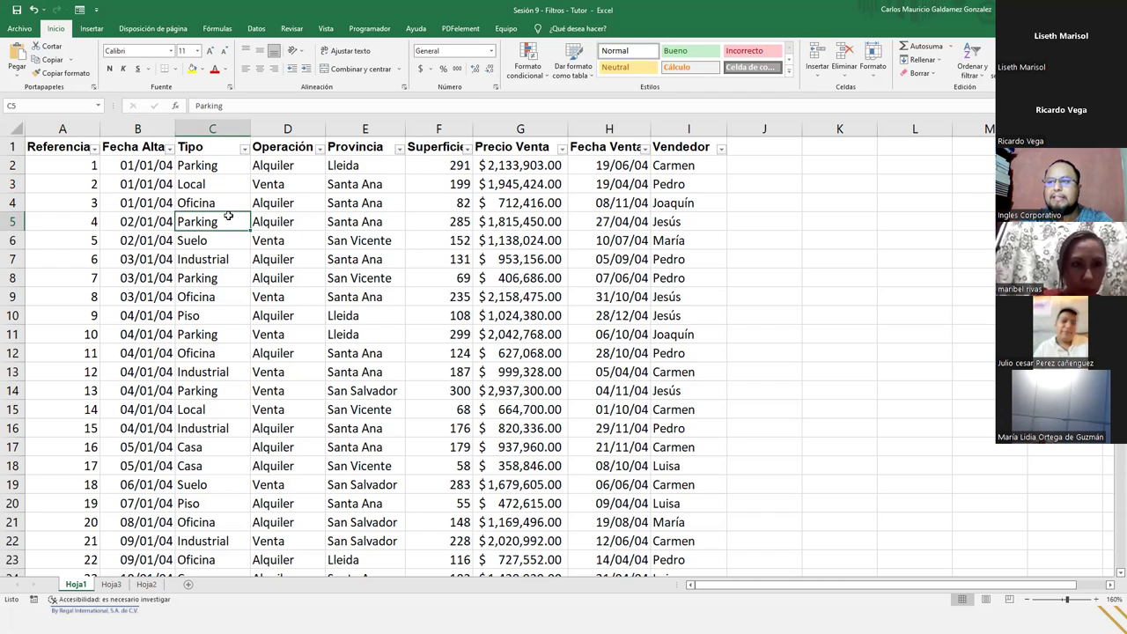
key("ctrl+shift+l")
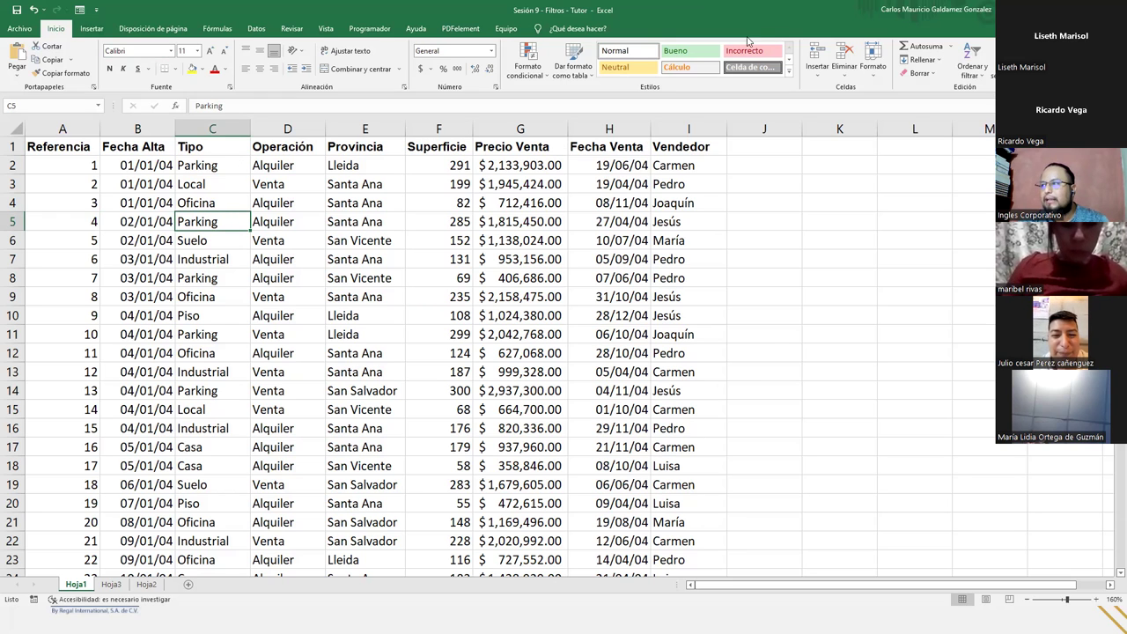
- Turn on the table's header filters and select cell D4 in the Operación column
left_click(968, 71)
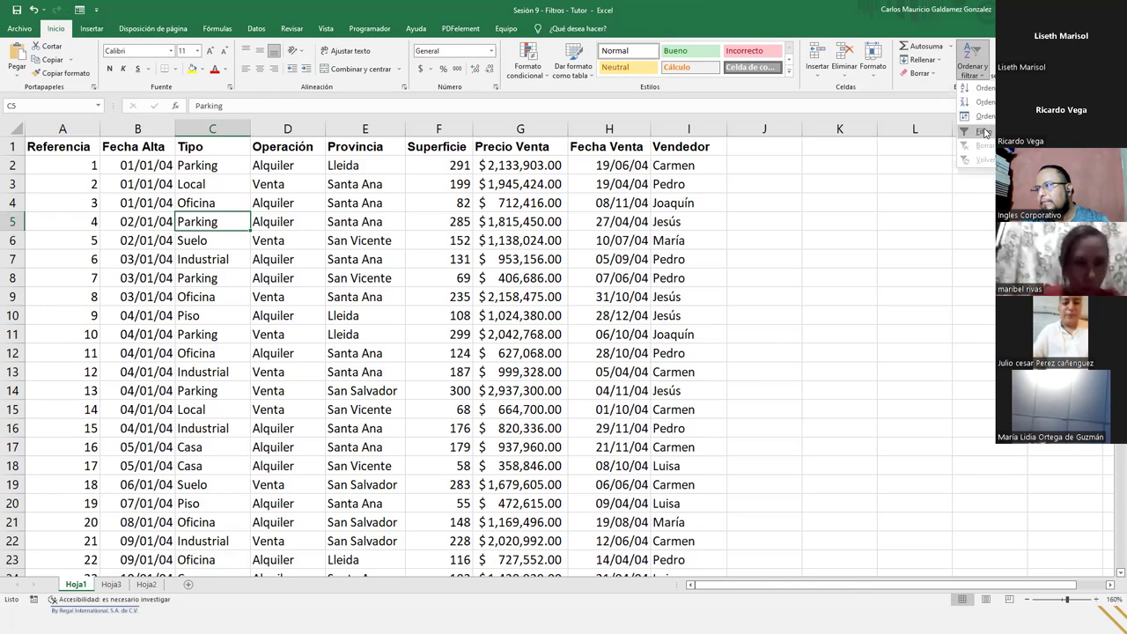
left_click(976, 133)
left_click(320, 236)
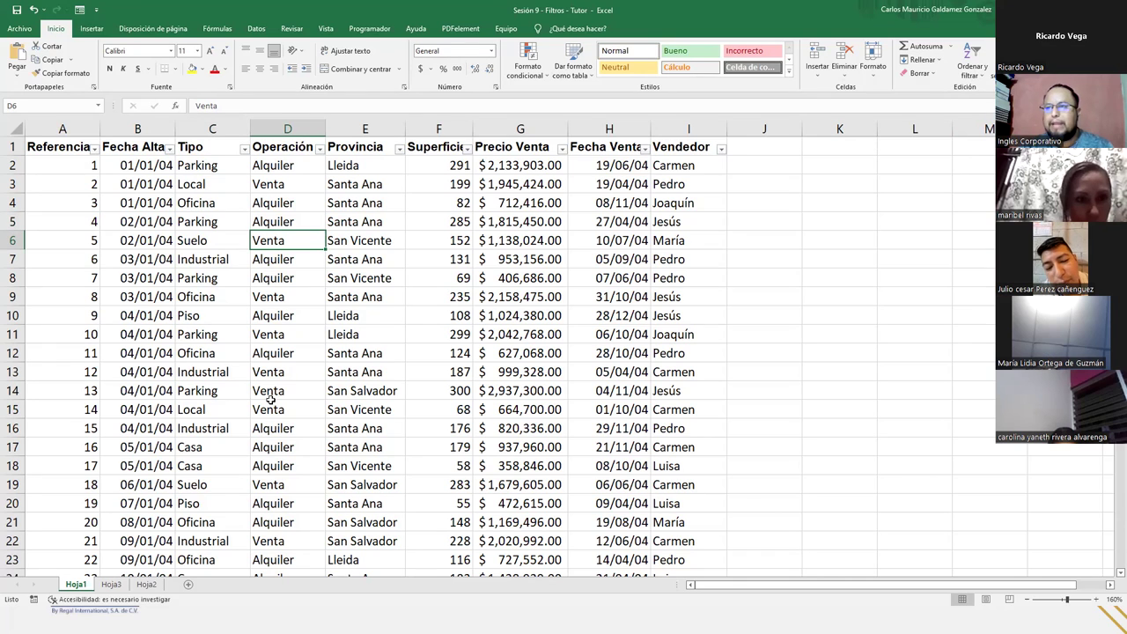
left_click(255, 206)
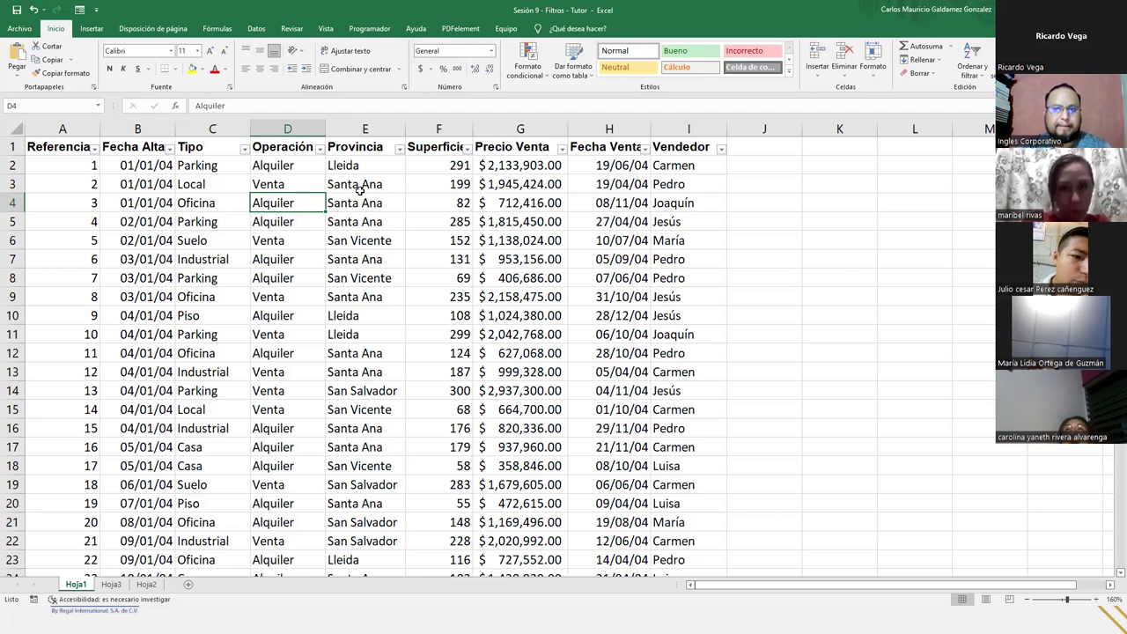
left_click(399, 149)
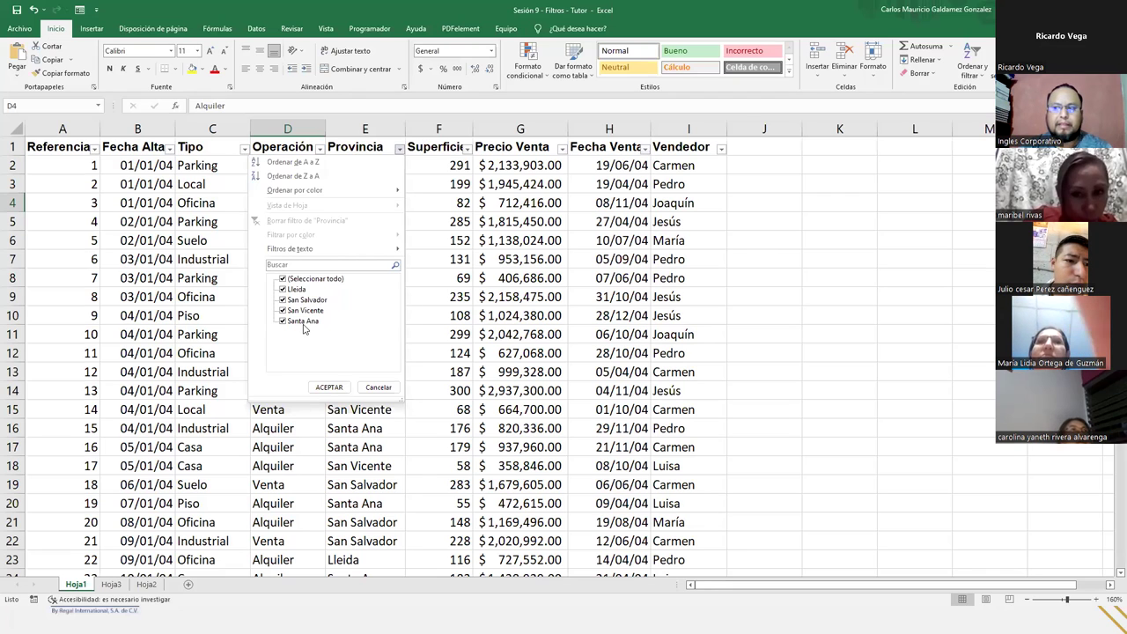
left_click(283, 280)
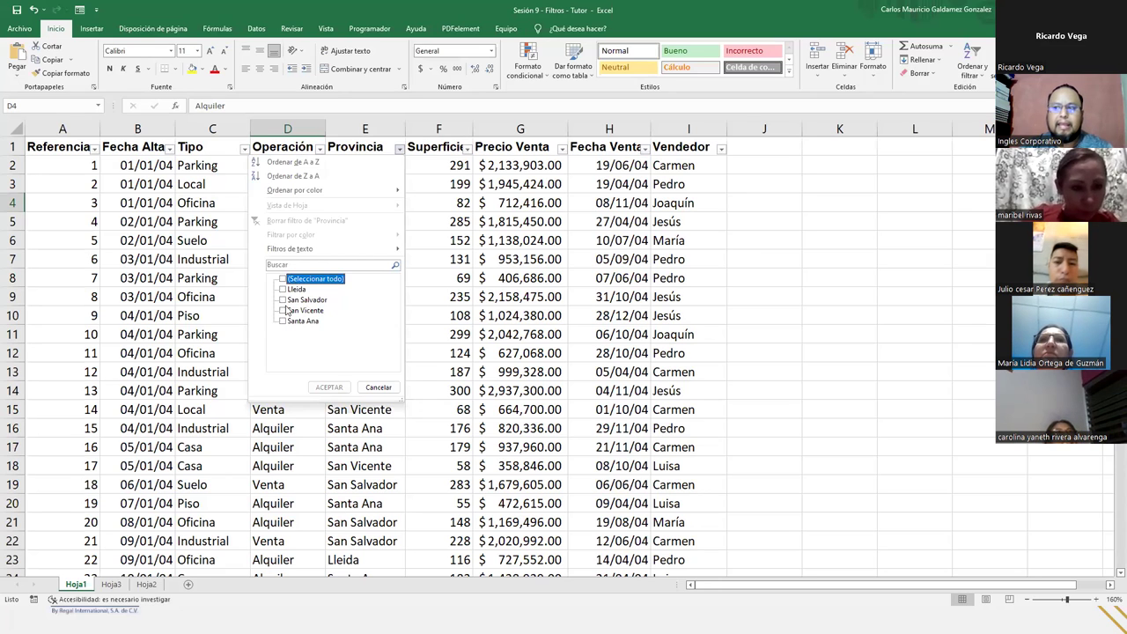
left_click(283, 310)
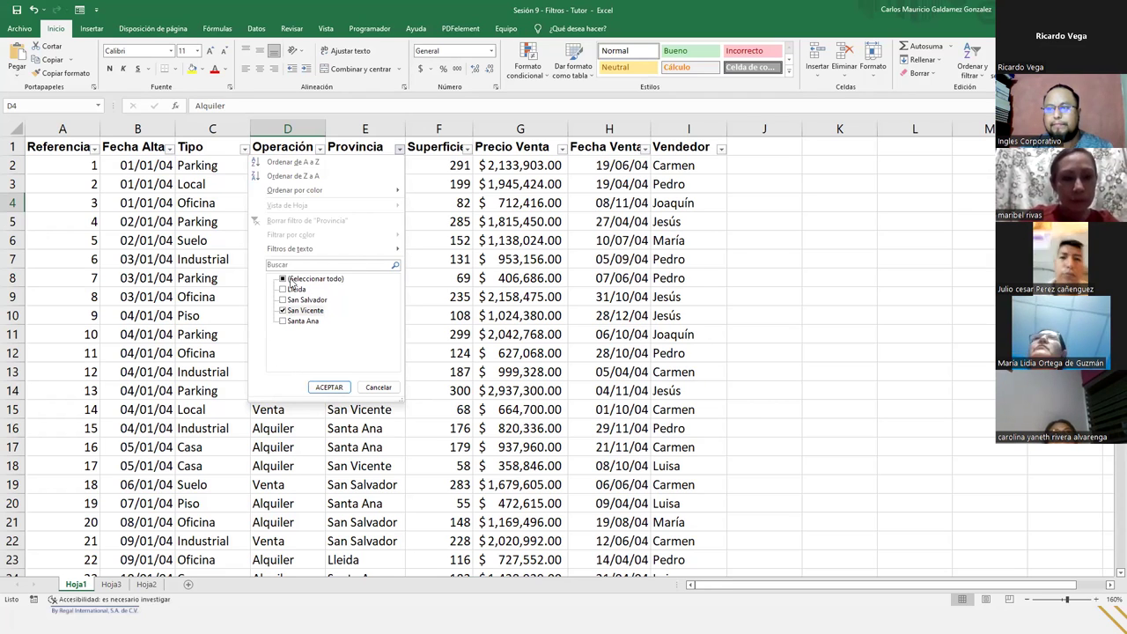
left_click(377, 388)
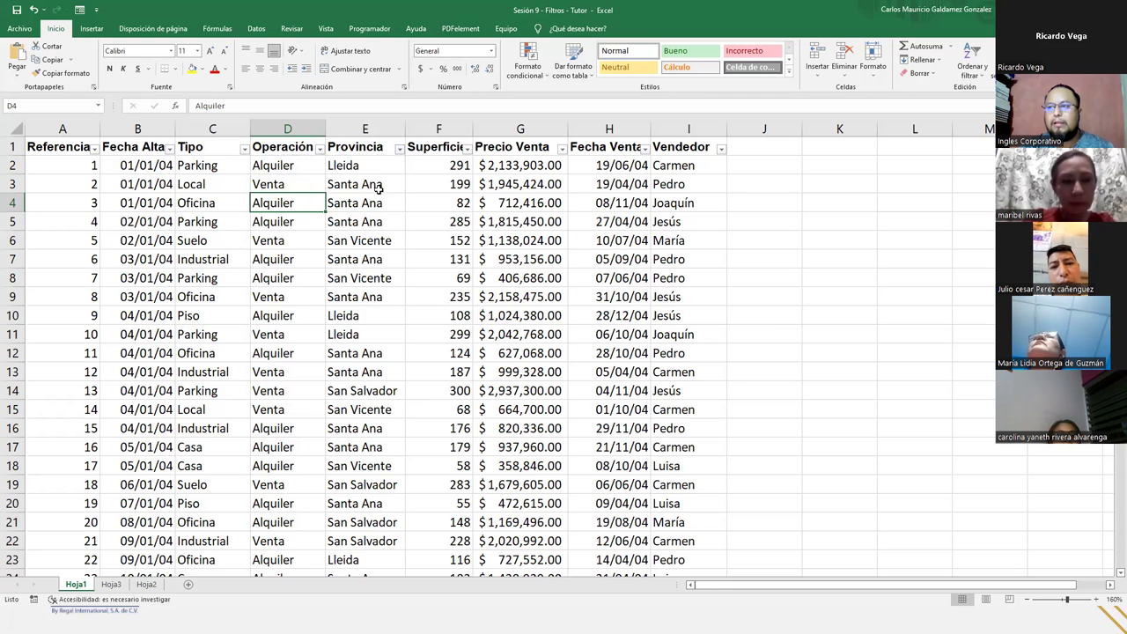
- Filter the Provincia column to show only San Vicente
left_click(399, 149)
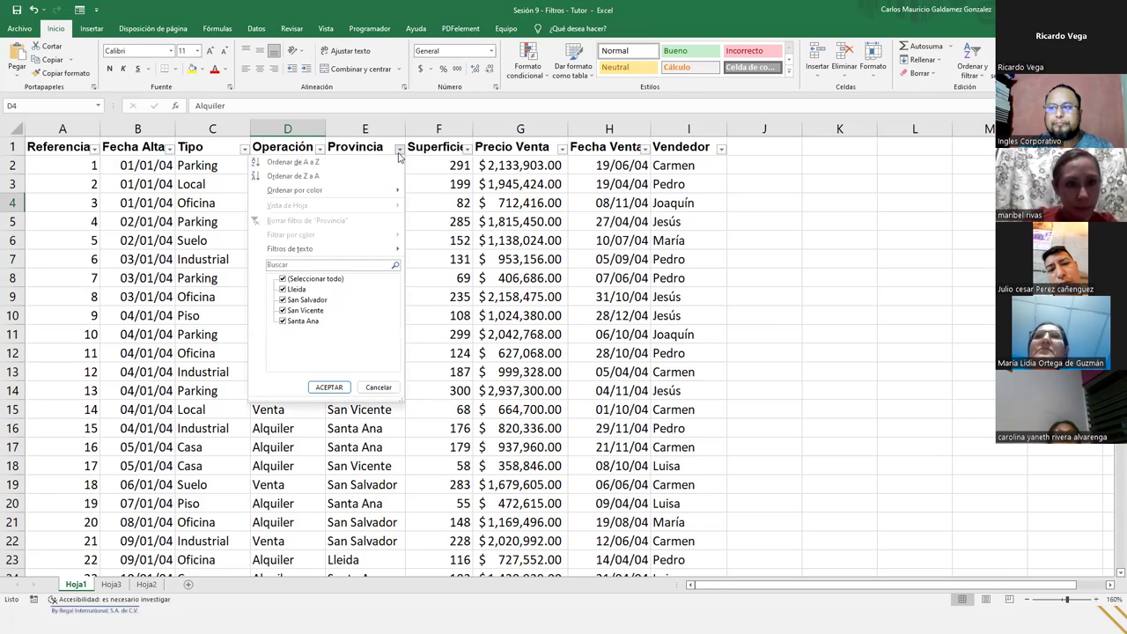
left_click(282, 279)
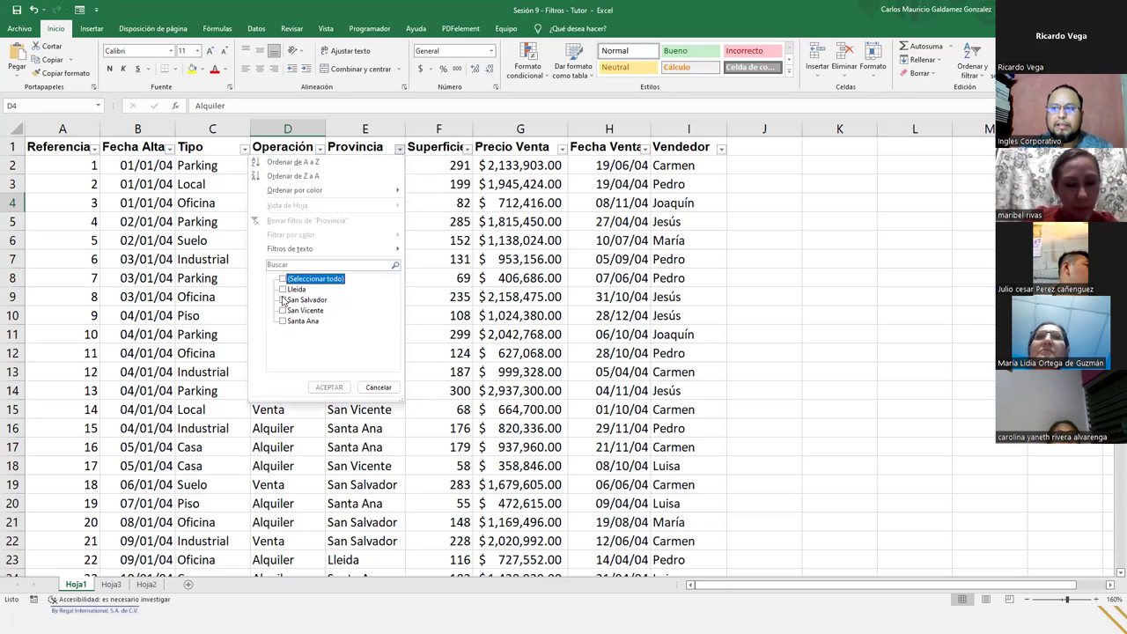
left_click(282, 311)
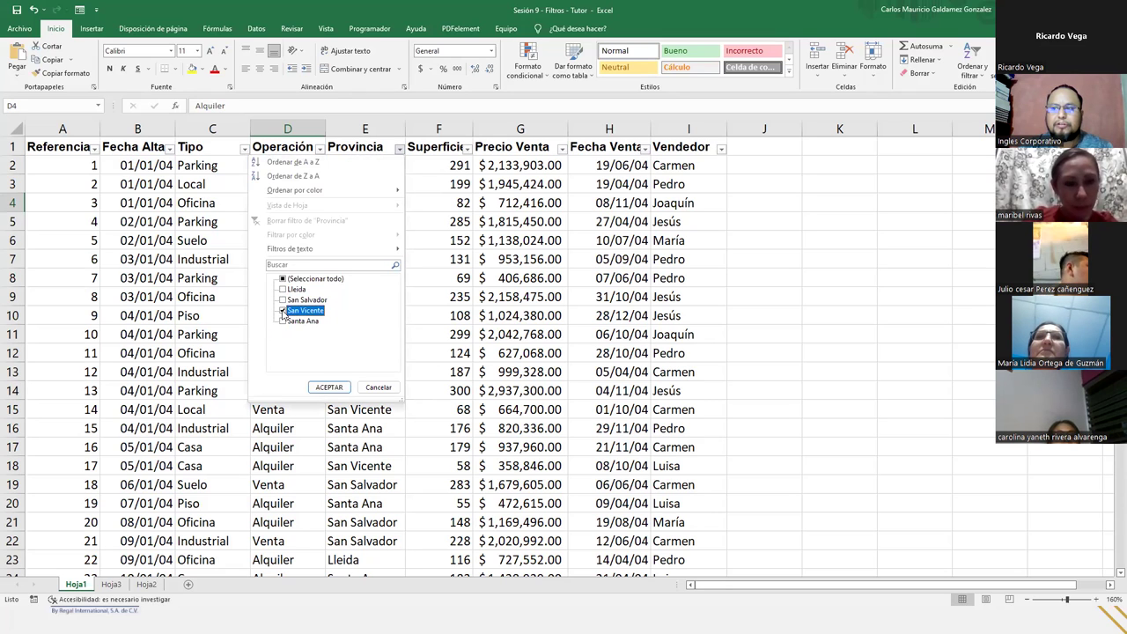
left_click(327, 388)
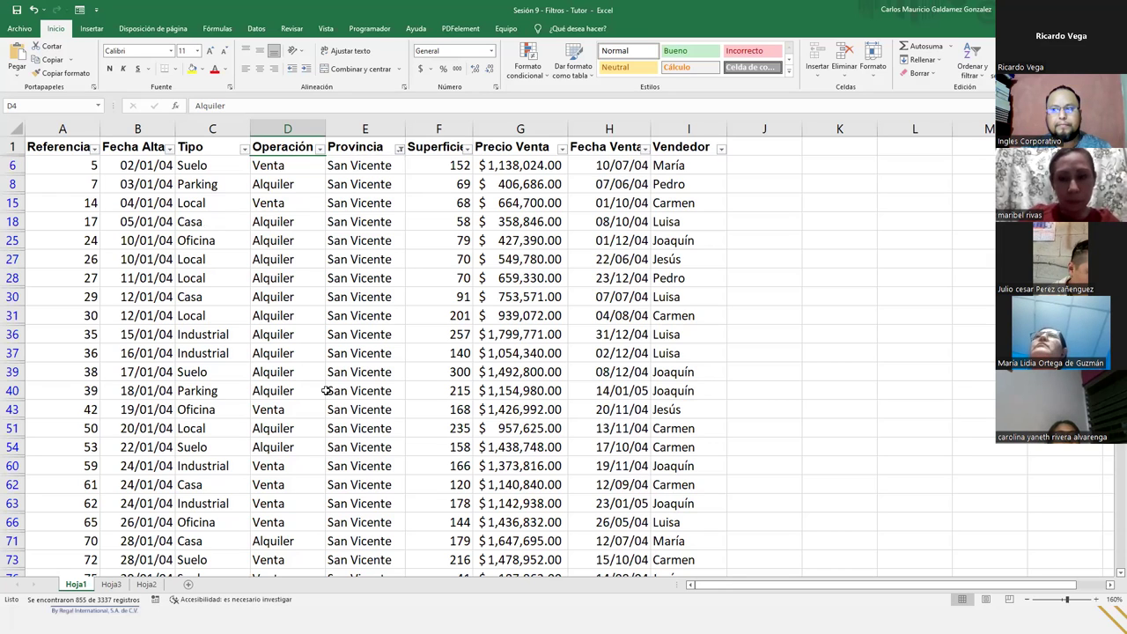
- Select the filtered Provincia cells from E6 to the end of the table to count them, and return to E6
left_click(369, 176)
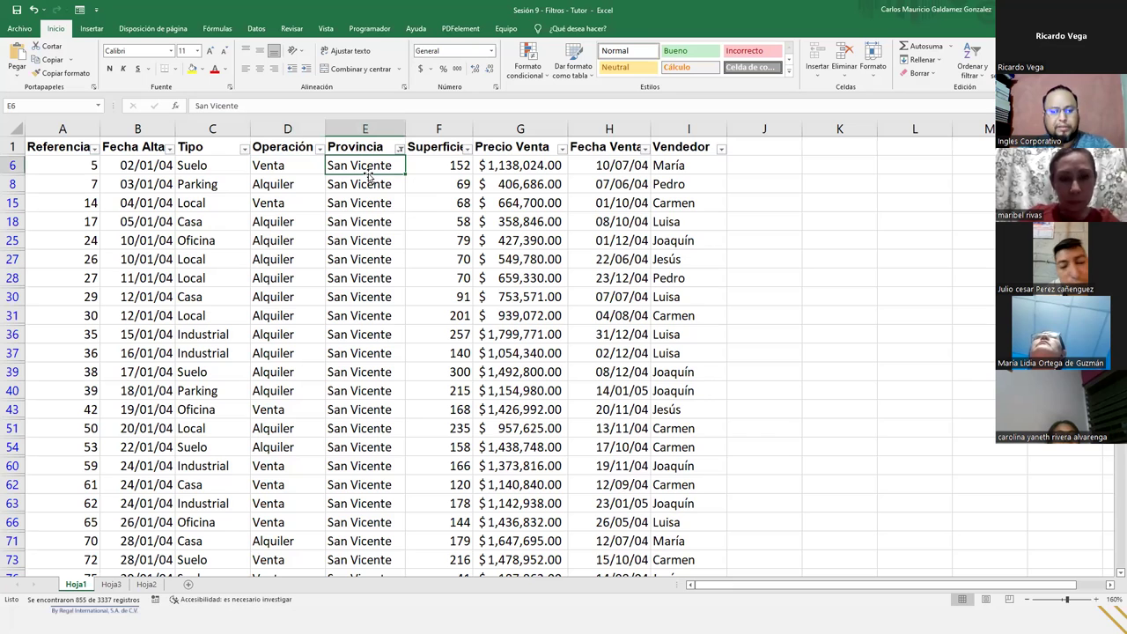
key("ctrl+shift+Down")
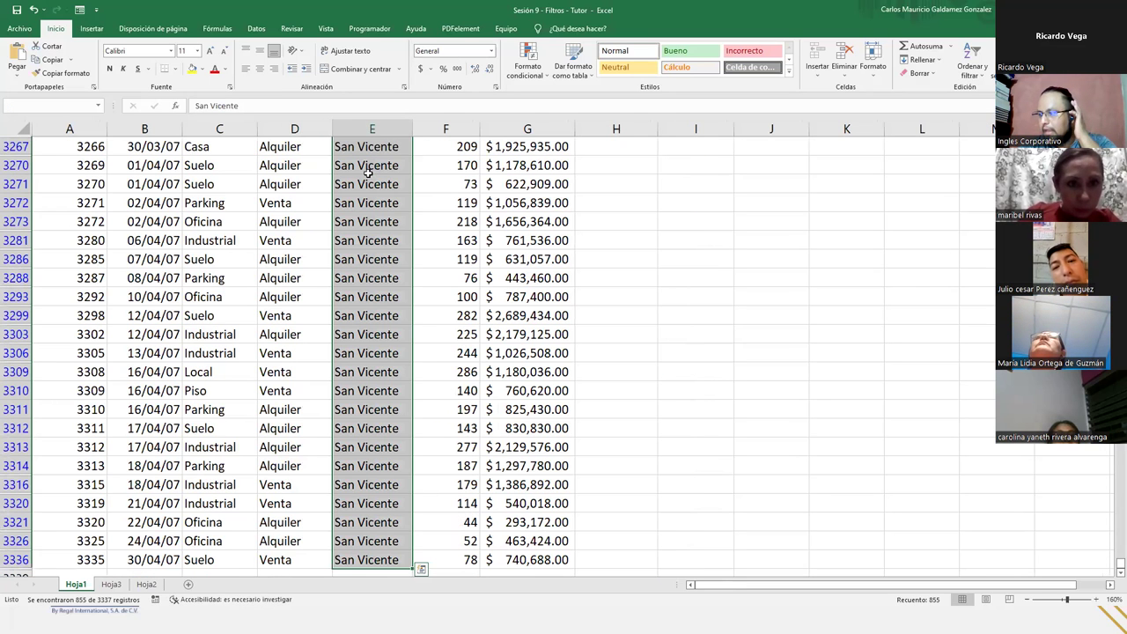
key("ctrl+Up")
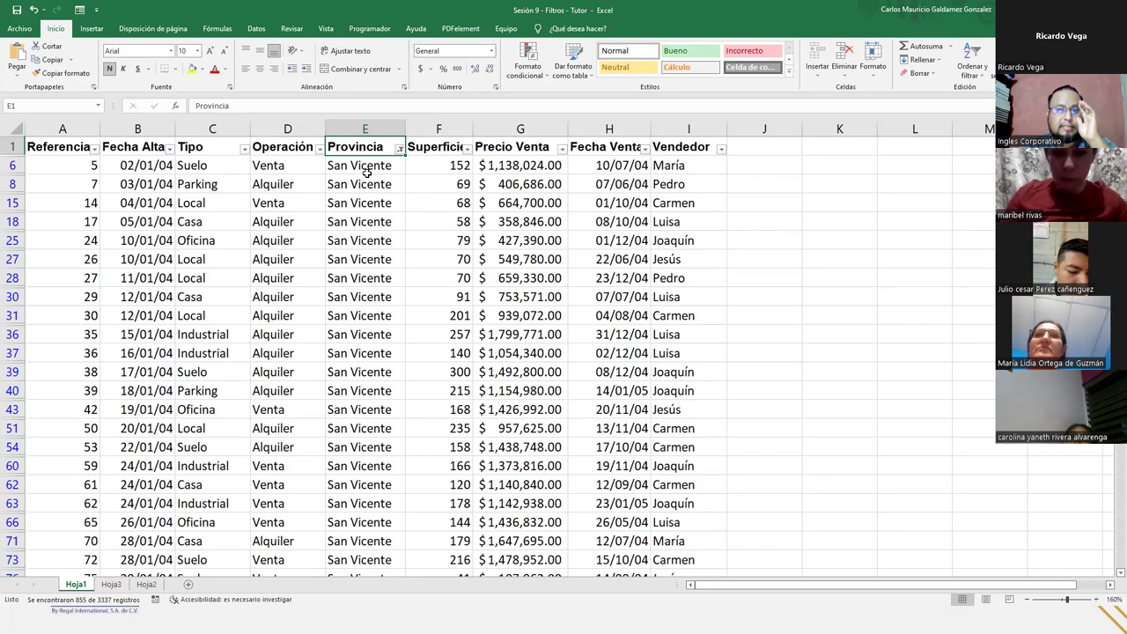
left_click(367, 168)
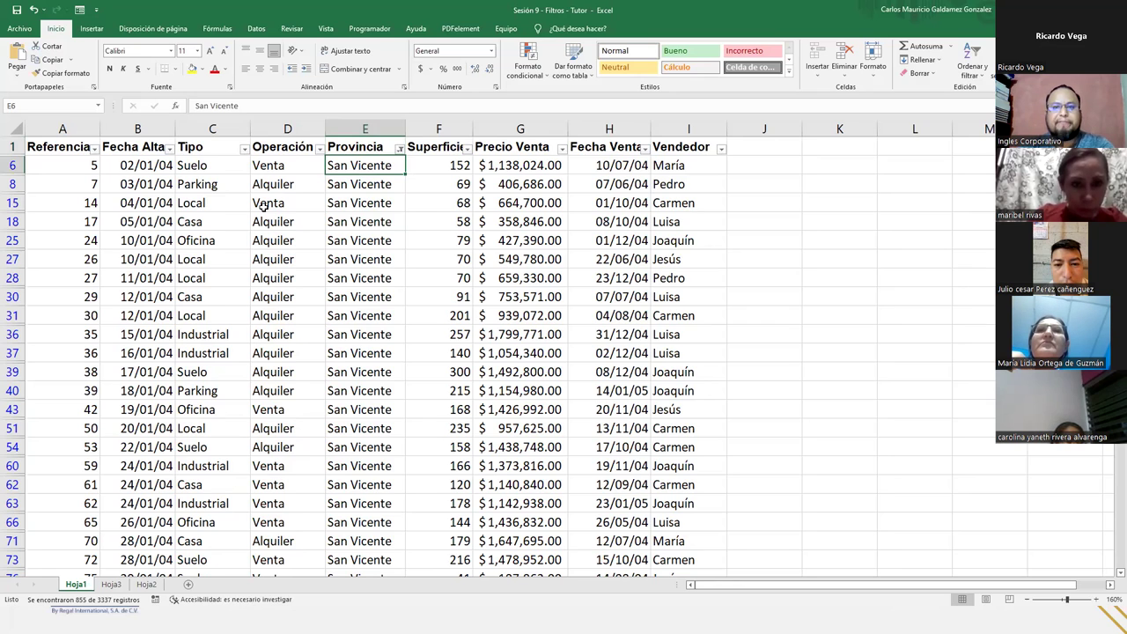
key("ctrl+shift+Down")
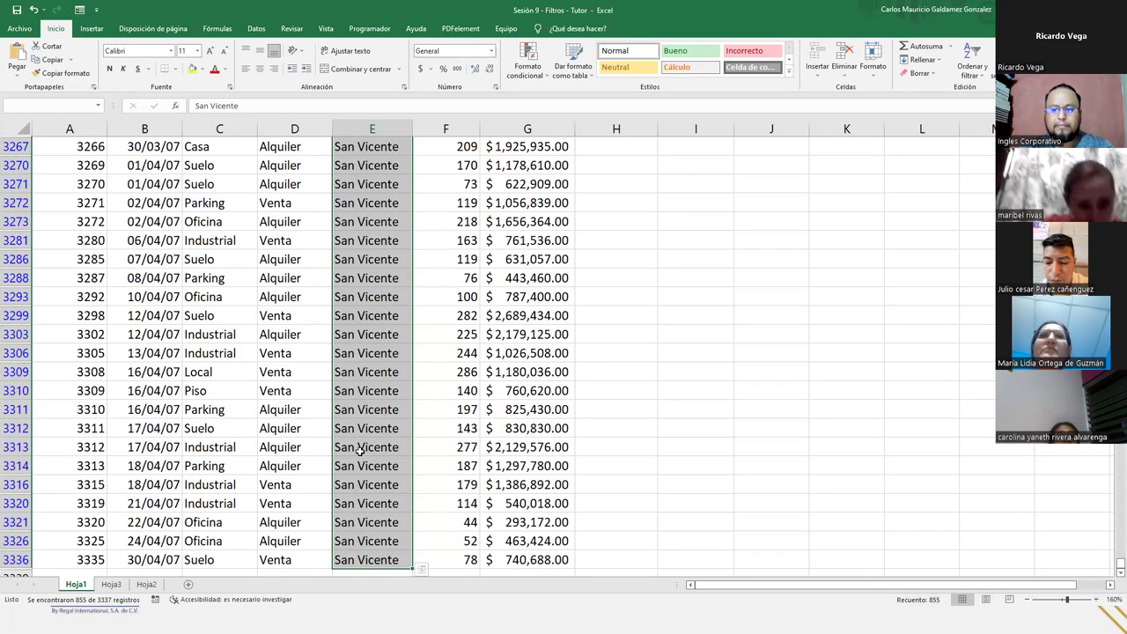
scroll(360, 450, "up", 20)
mouse_move(360, 168)
left_mouse_down()
mouse_move(350, 176)
mouse_move(363, 179)
mouse_move(359, 158)
left_mouse_up()
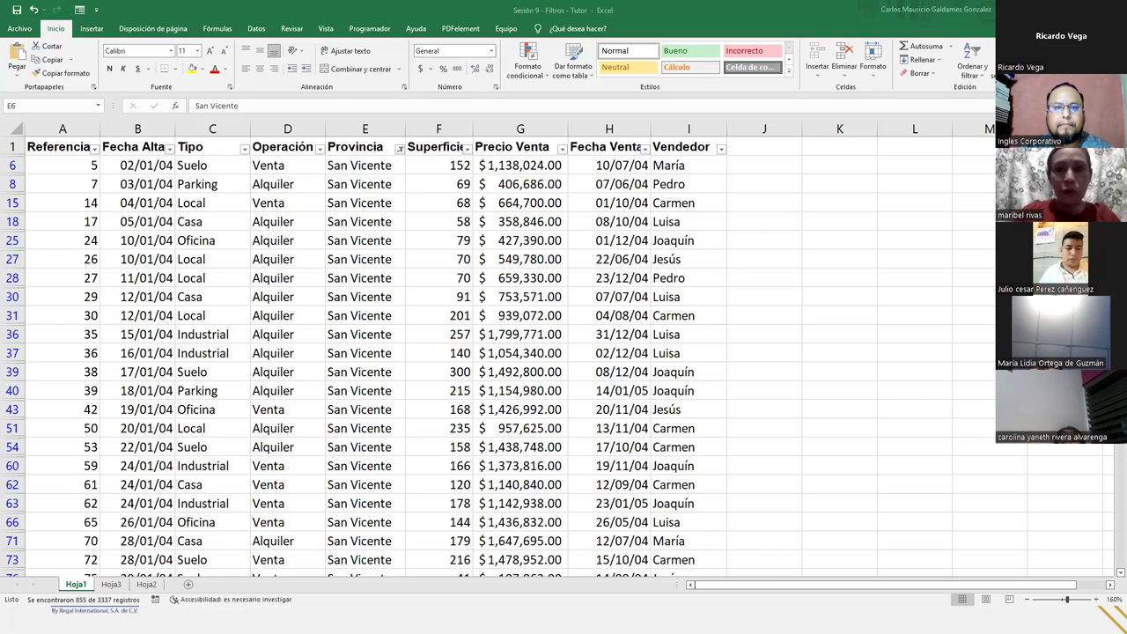
- Check which provinces are ticked in the Provincia column's filter list, and close the list without changes
left_click(351, 280)
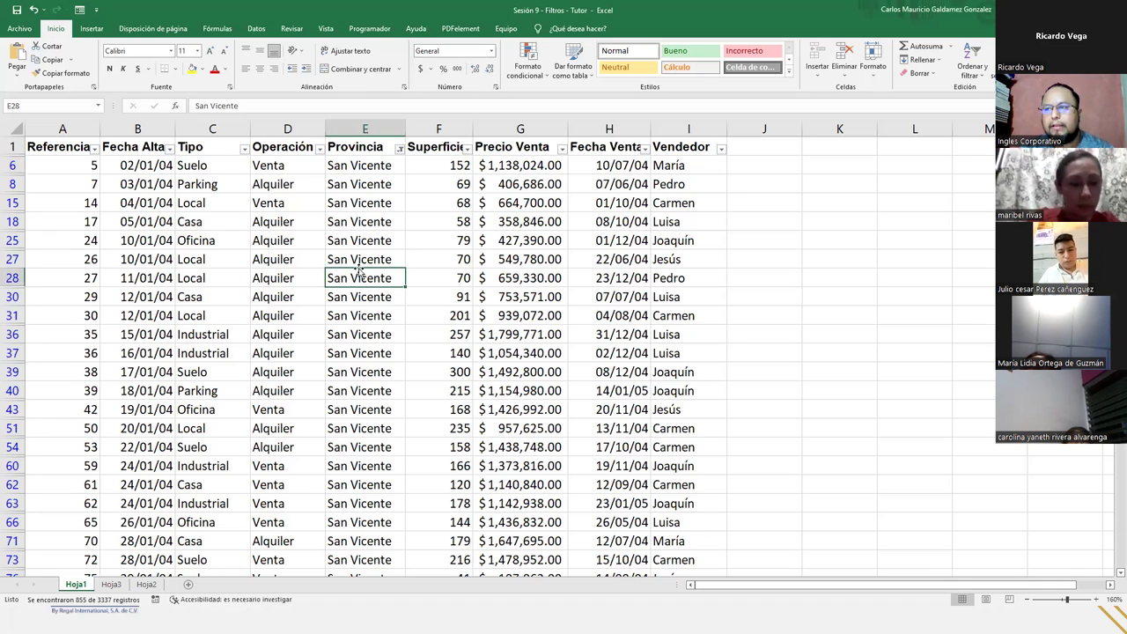
left_click(400, 149)
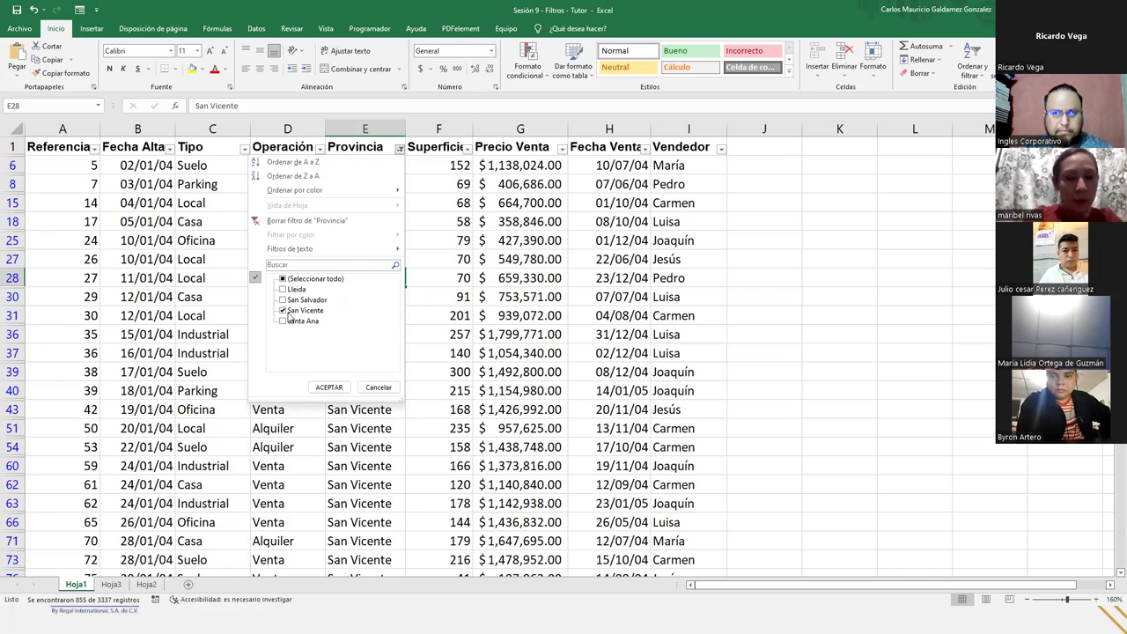
left_click(374, 388)
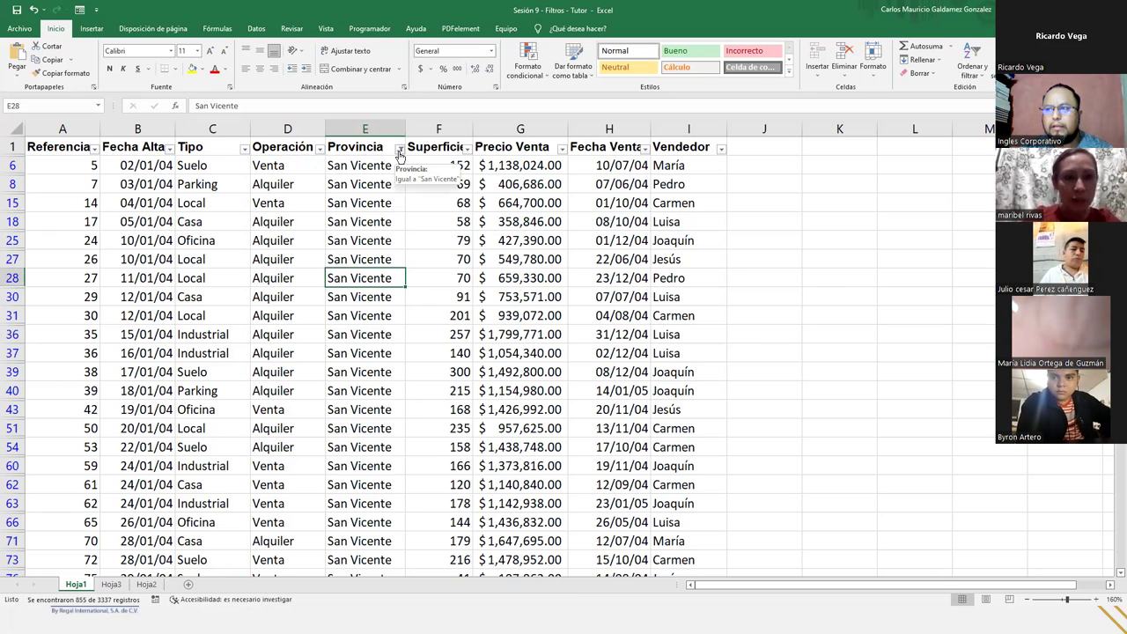
left_click(399, 149)
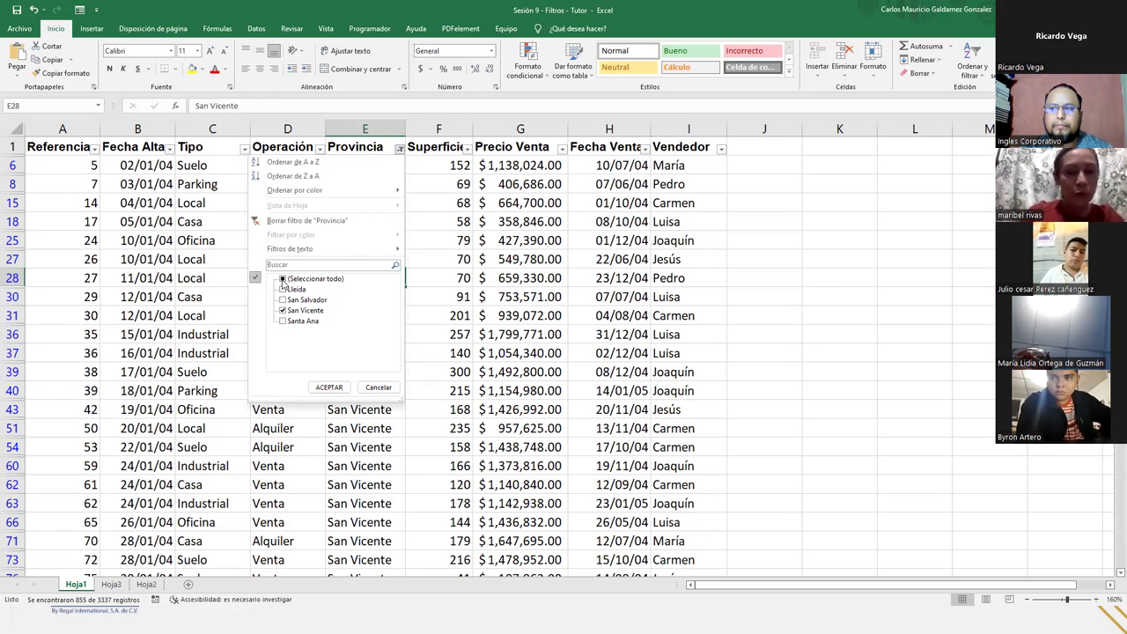
left_click(378, 388)
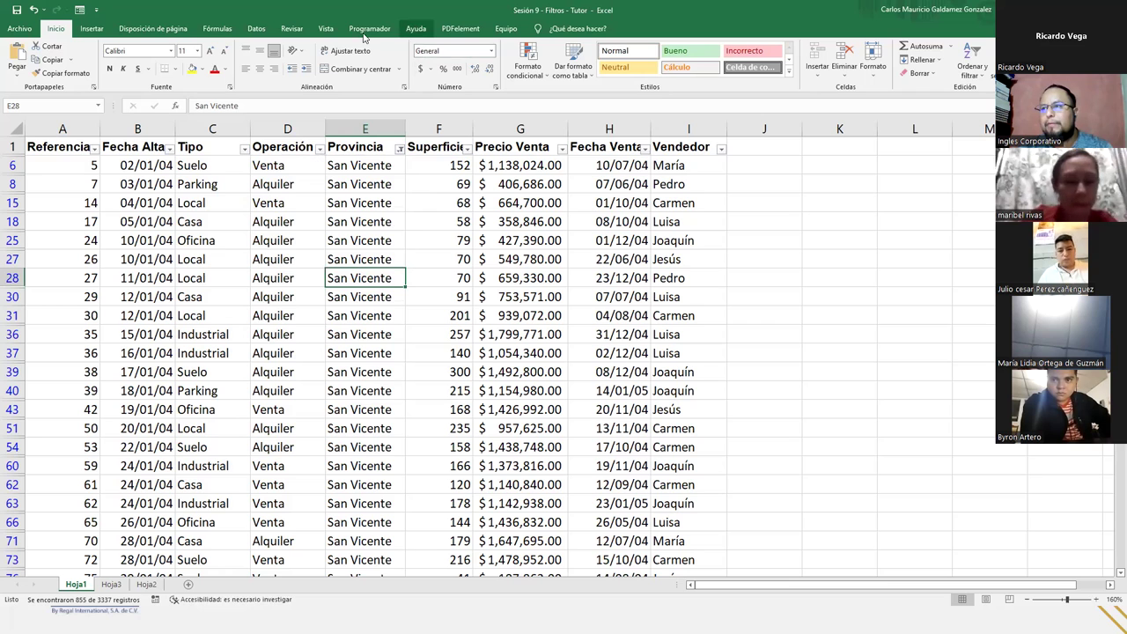
- Clear the active filter from the table and filter the Provincia column again to show only San Vicente
left_click(256, 28)
left_click(438, 47)
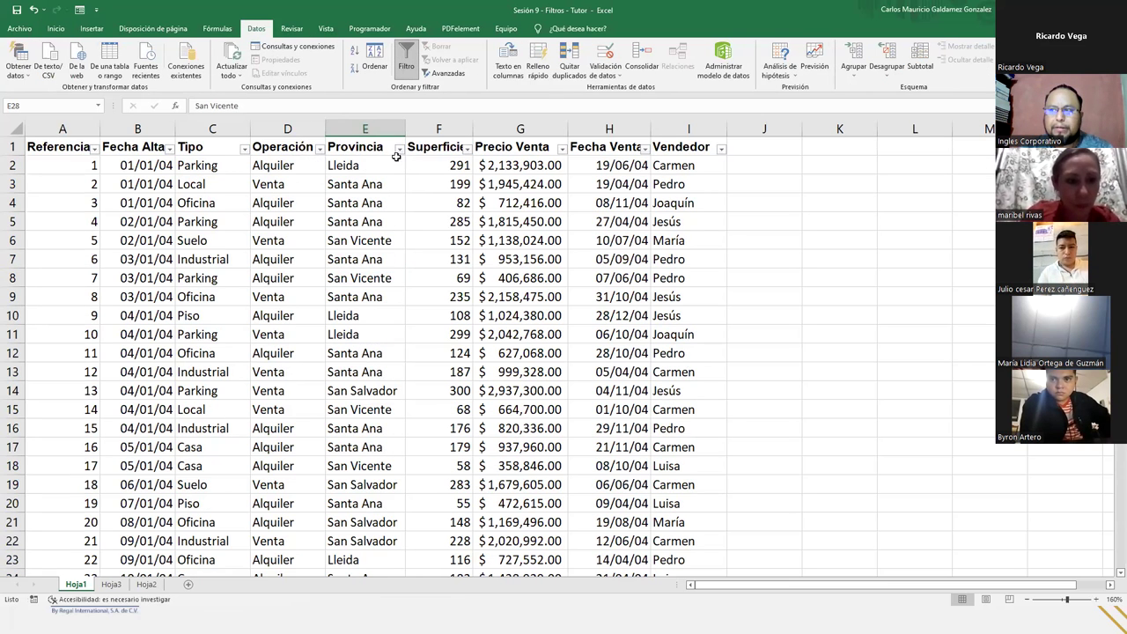
left_click(399, 153)
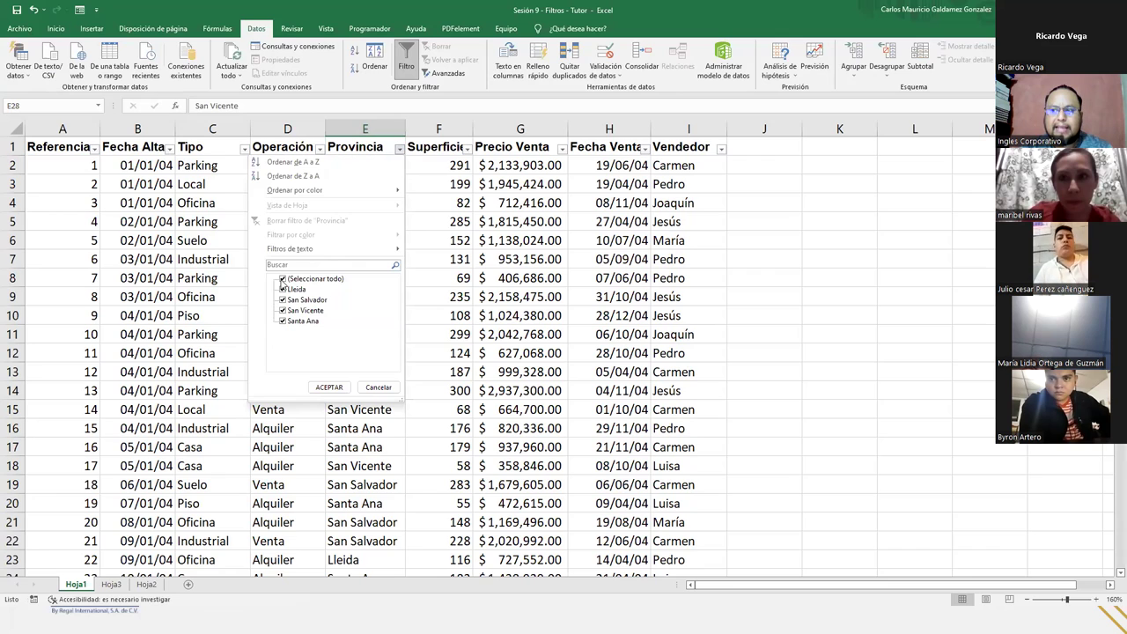
left_click(282, 279)
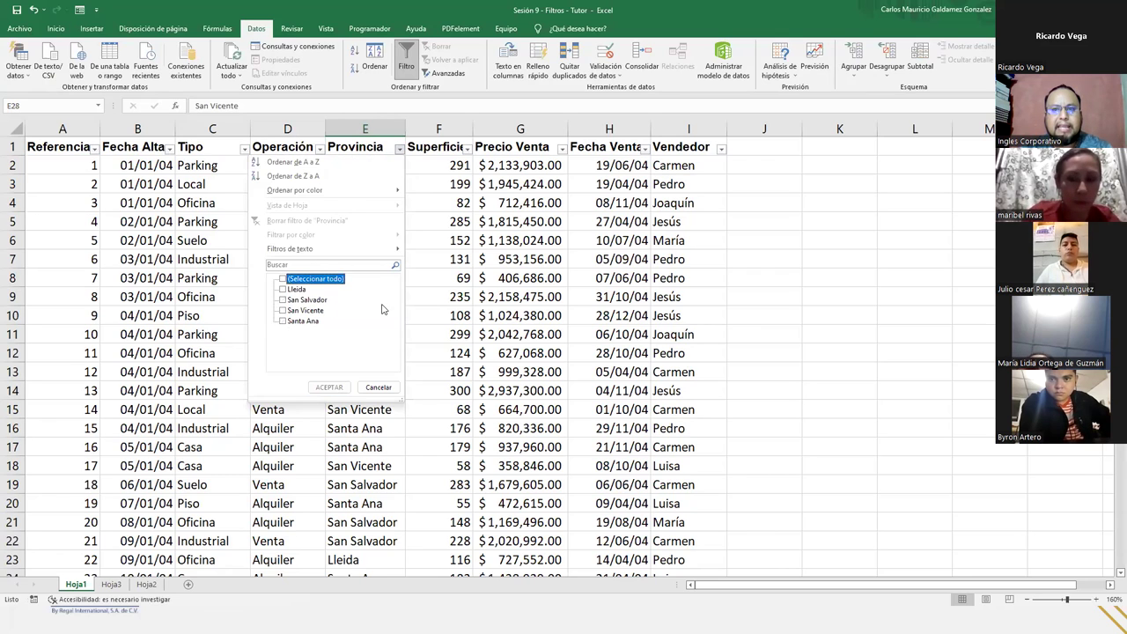
left_click(283, 310)
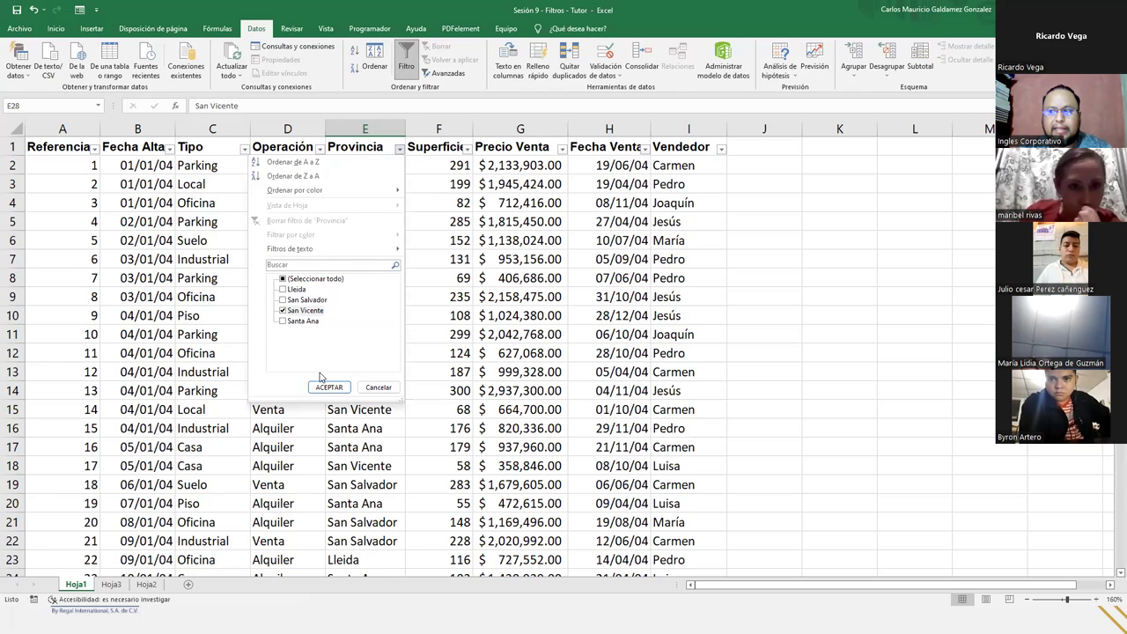
left_click(324, 385)
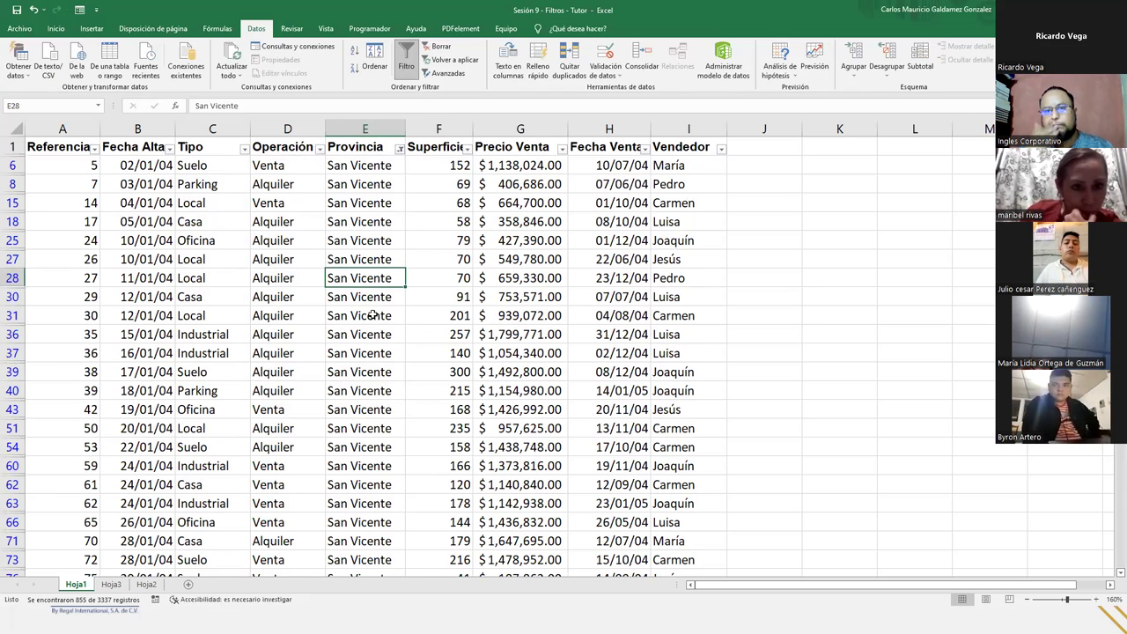
- Select the San Vicente cells in the Provincia column from E6 to the last row to count them, and return to E6
left_click(373, 167)
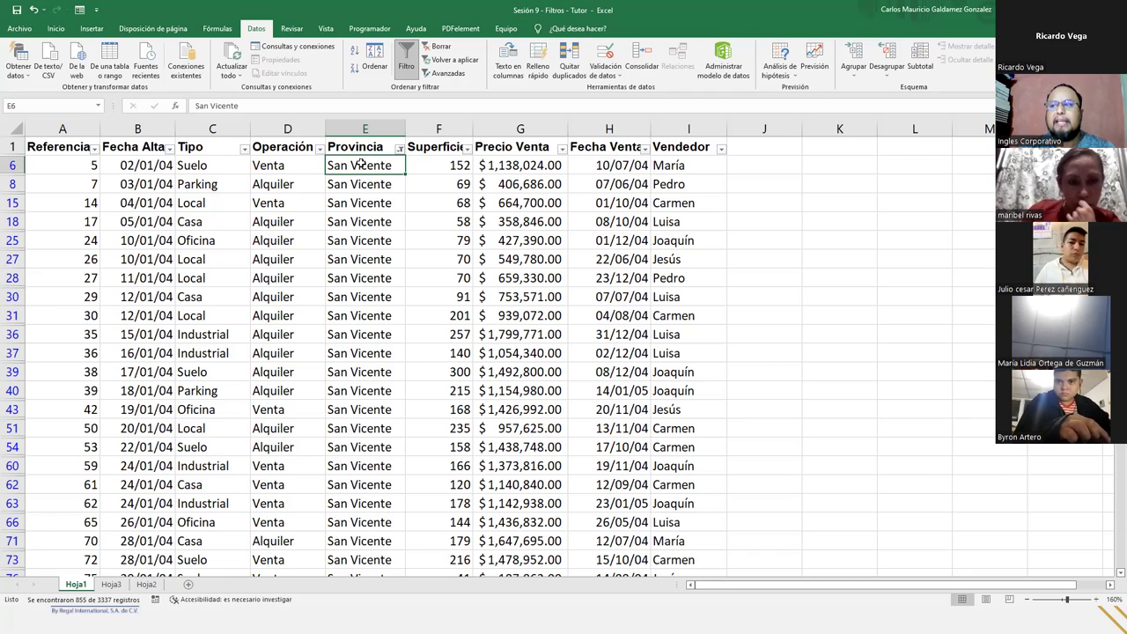
key("ctrl+shift+Down")
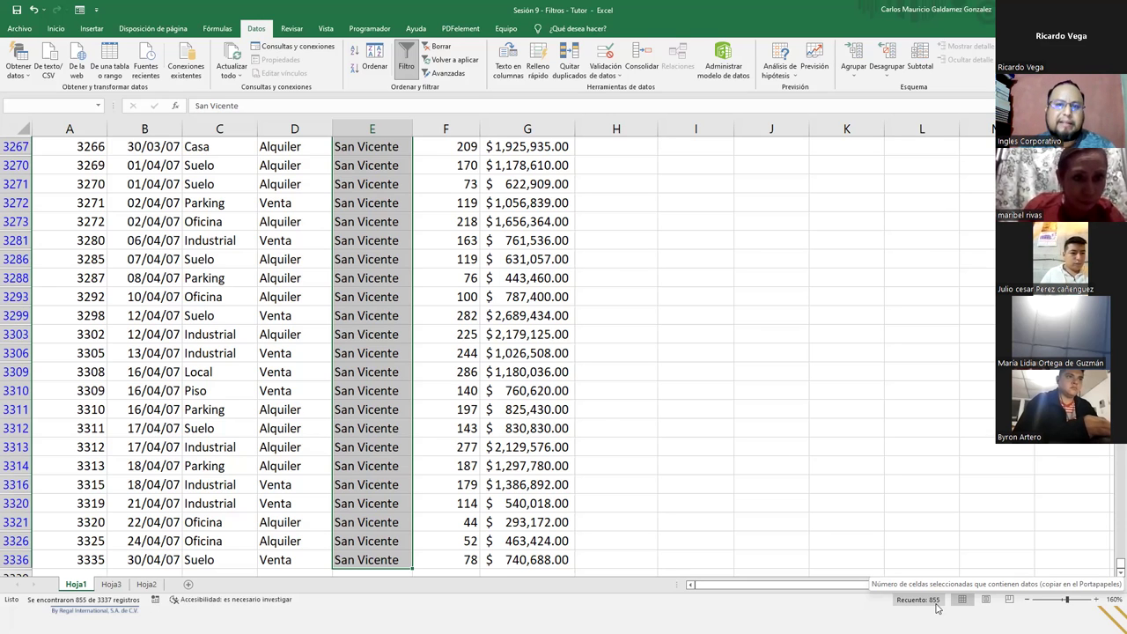
scroll(331, 345, "up", 7)
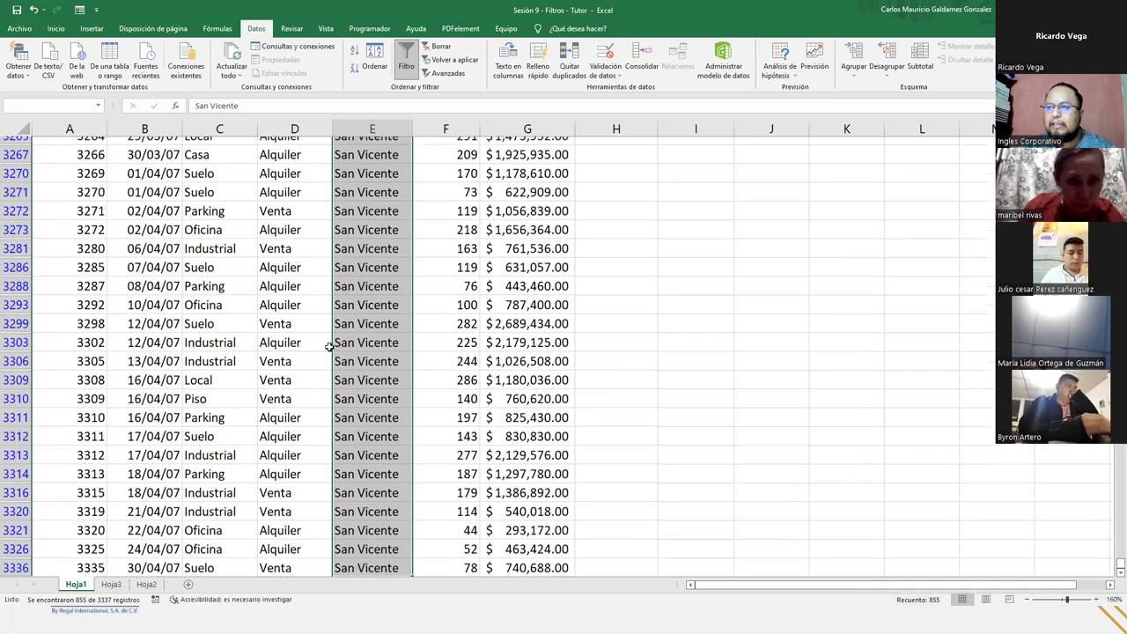
scroll(331, 345, "up", 3)
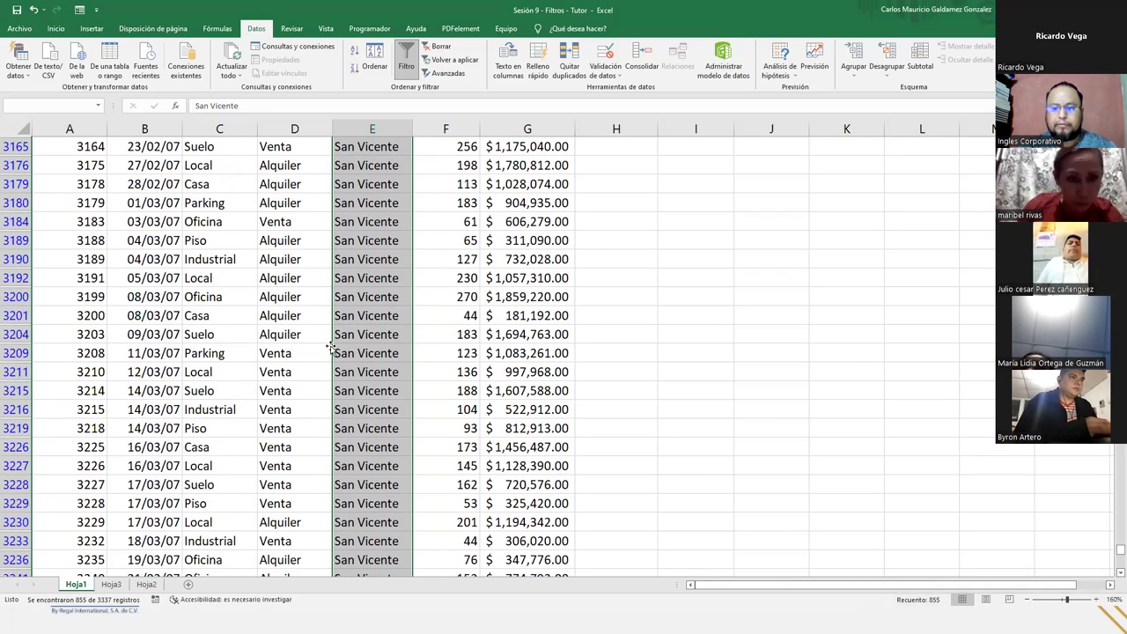
key("ctrl+Home")
left_click(375, 173)
mouse_move(374, 173)
left_mouse_down()
mouse_move(359, 581)
mouse_move(364, 107)
mouse_move(365, 176)
left_mouse_up()
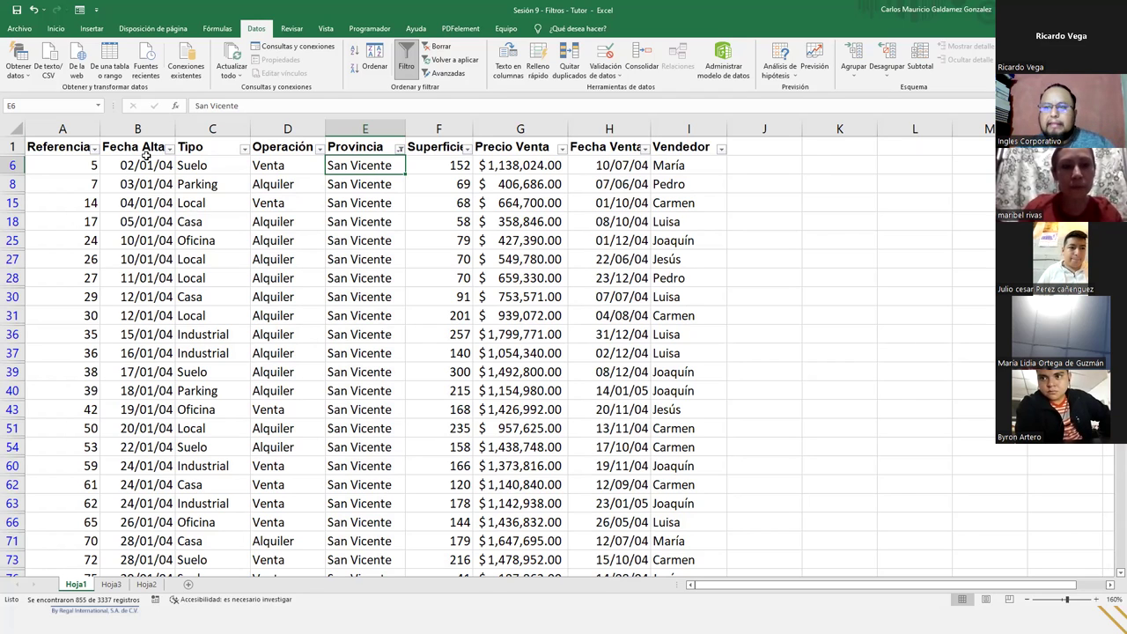
left_click(345, 185)
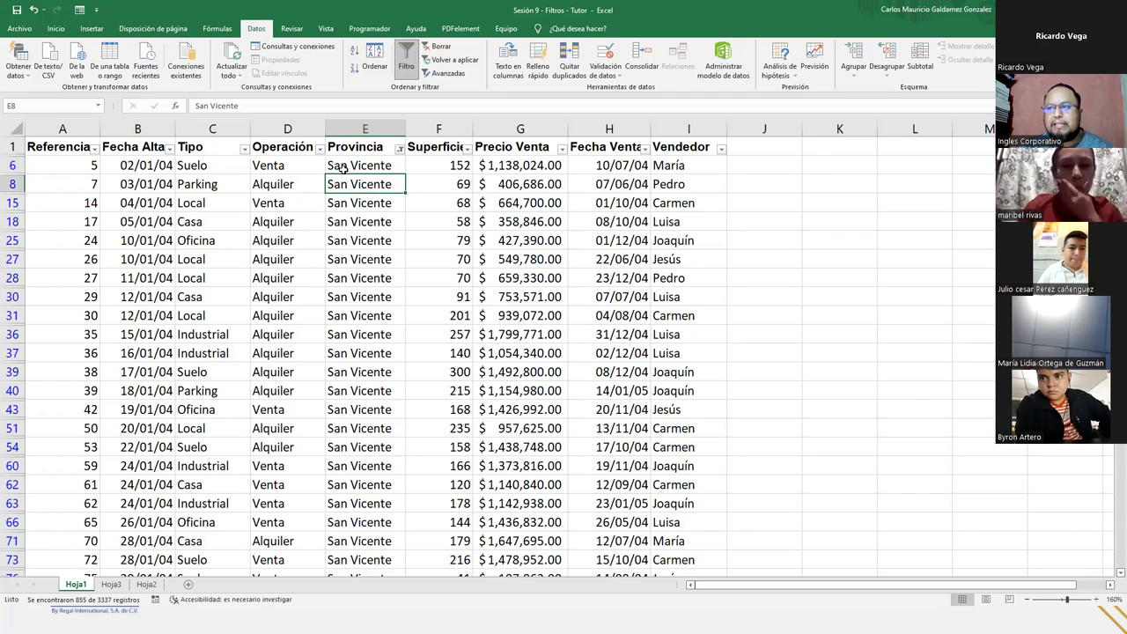
left_click(346, 172)
left_click(348, 184)
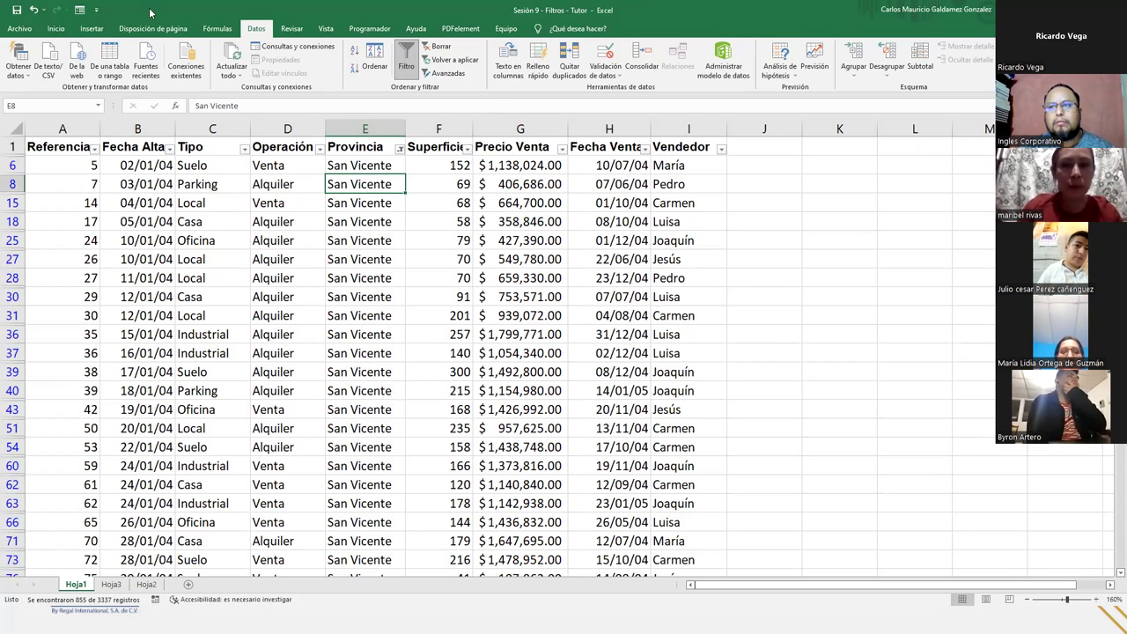
- Clear the table's San Vicente filter while keeping the header filters on, and select cell D10 in the Operación column
left_click(55, 28)
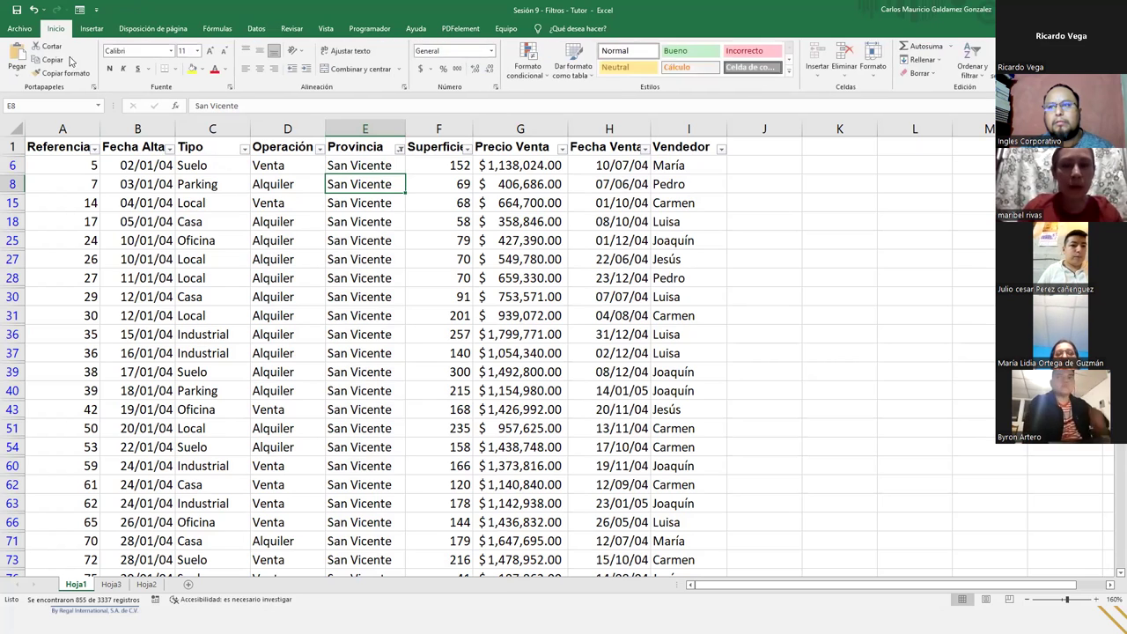
left_click(373, 163)
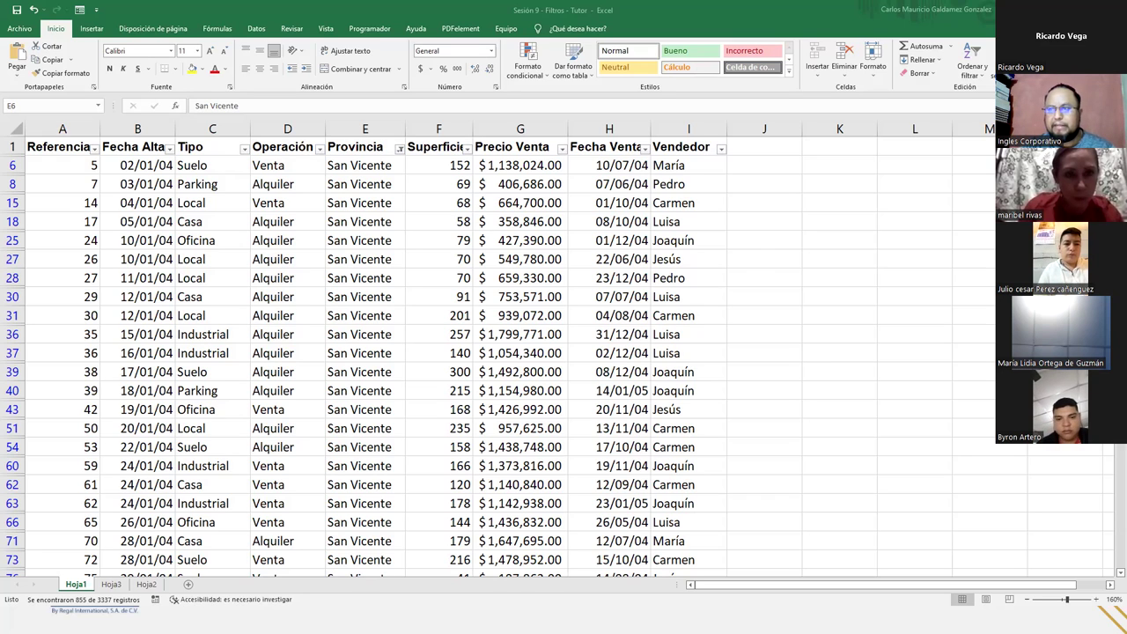
left_click(236, 187)
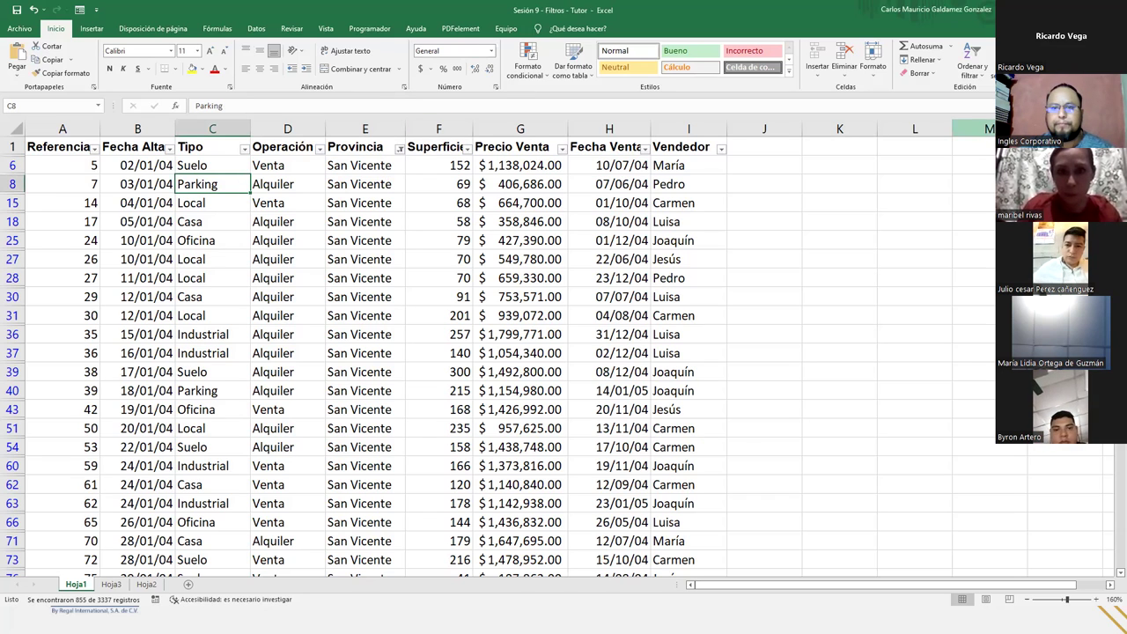
left_click(972, 66)
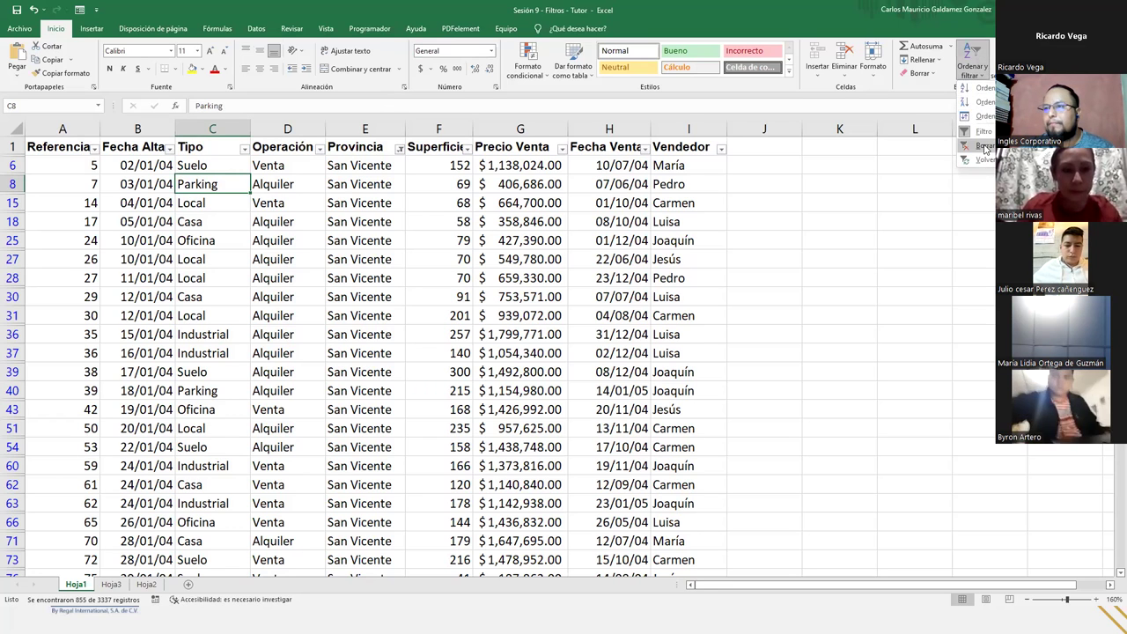
left_click(985, 147)
left_click(301, 310)
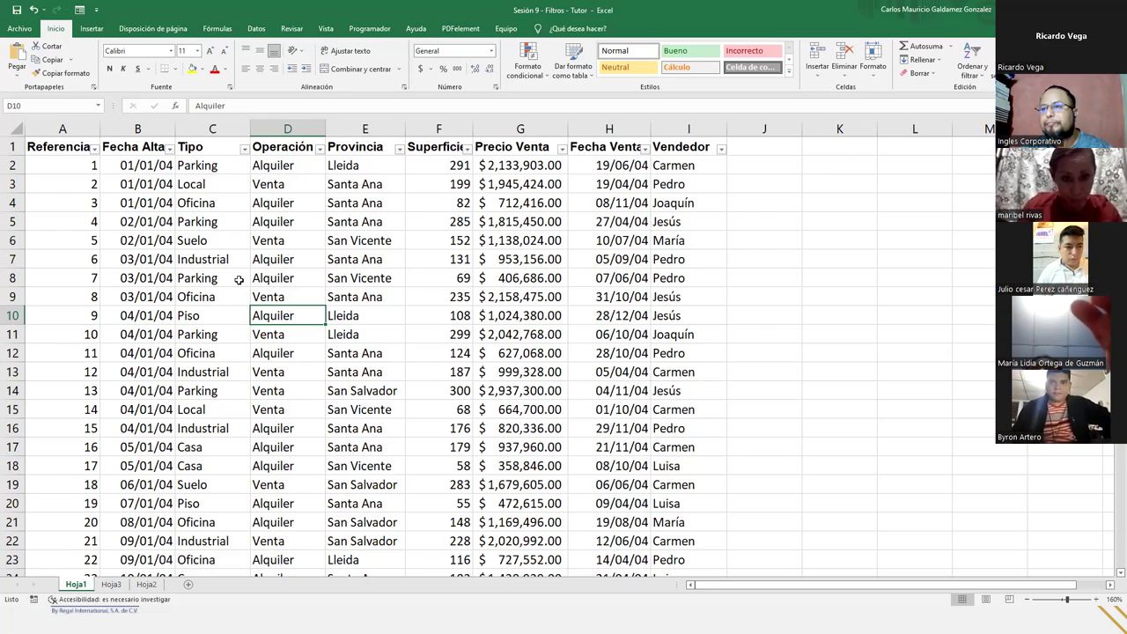
- Filter the Tipo column to show only Oficina
left_click(245, 149)
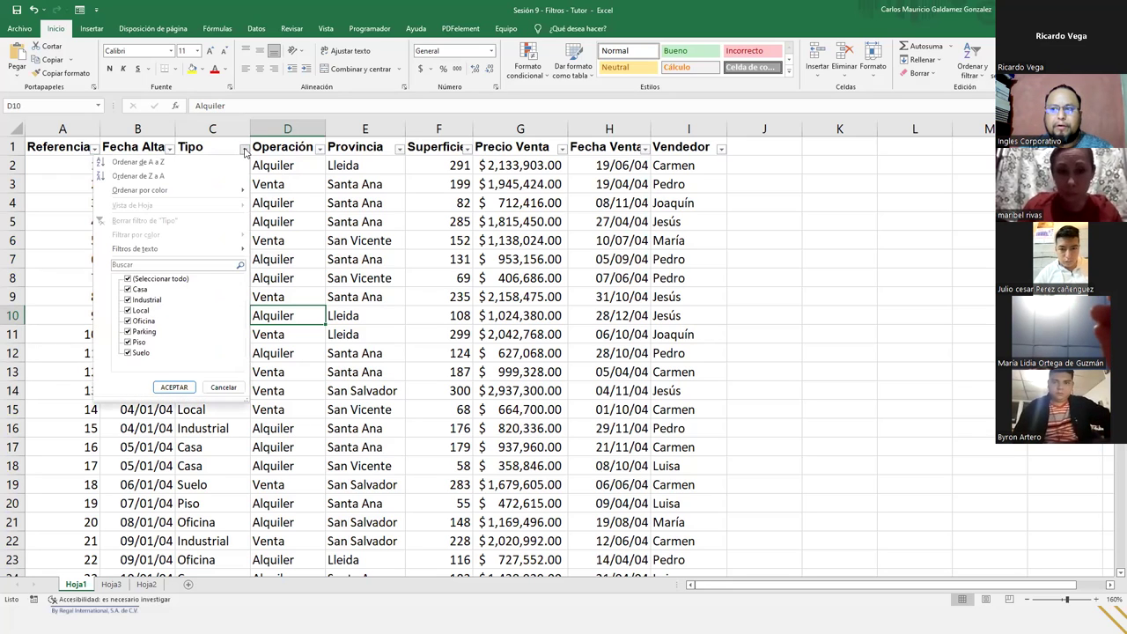
left_click(128, 279)
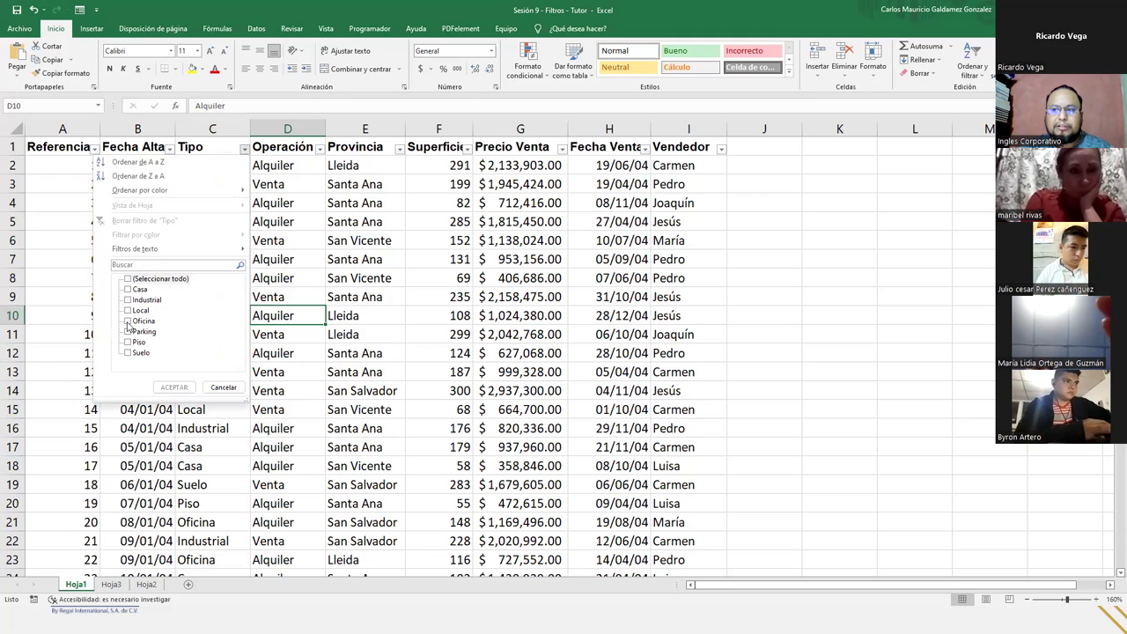
left_click(128, 322)
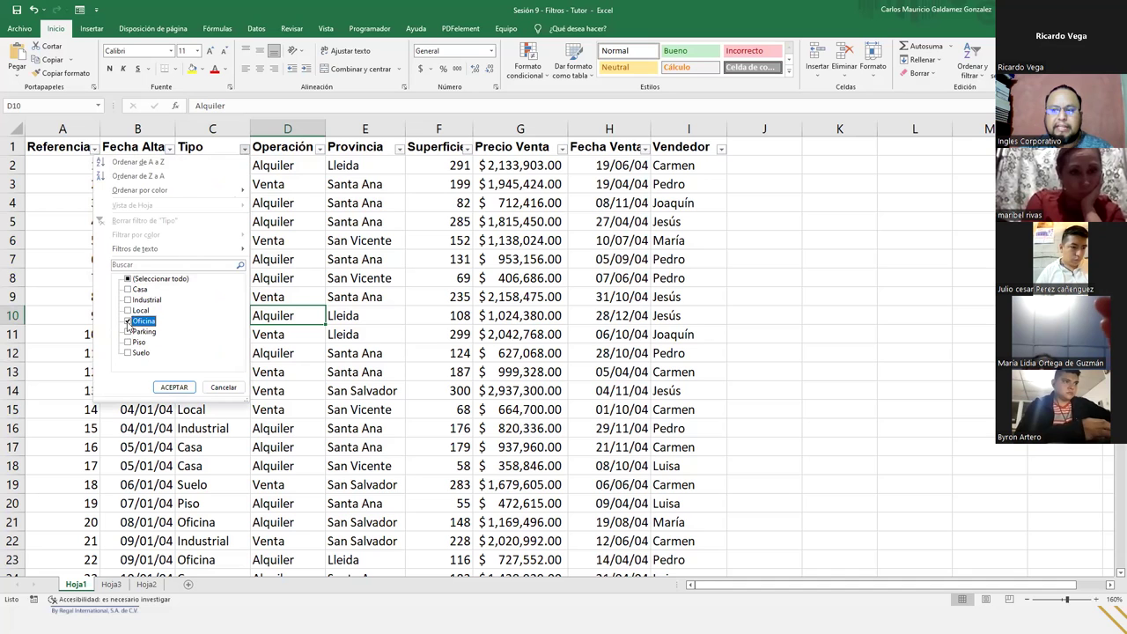
left_click(167, 388)
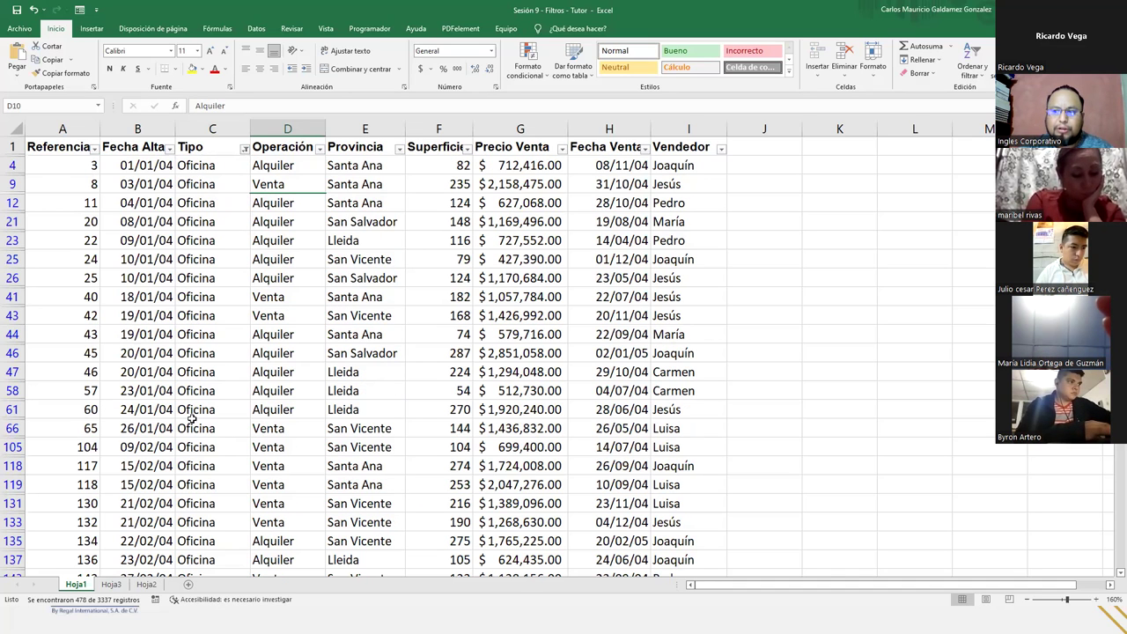
- Select the filtered Oficina cells from C4 to the end of the table to count them, and return to C4
left_click(208, 167)
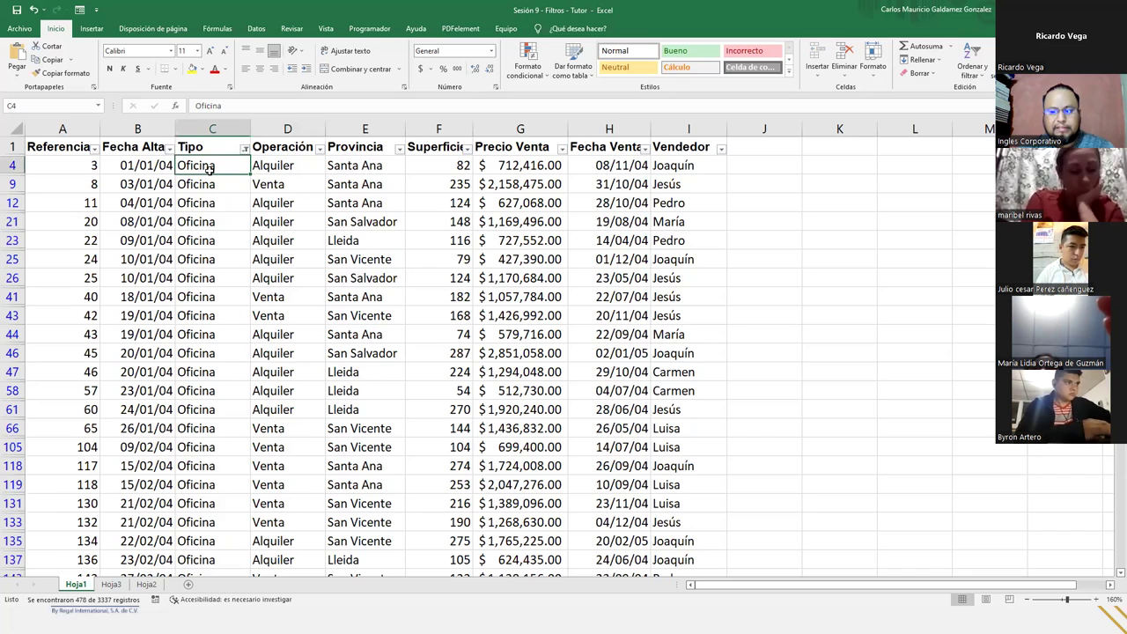
key("ctrl+shift+Down")
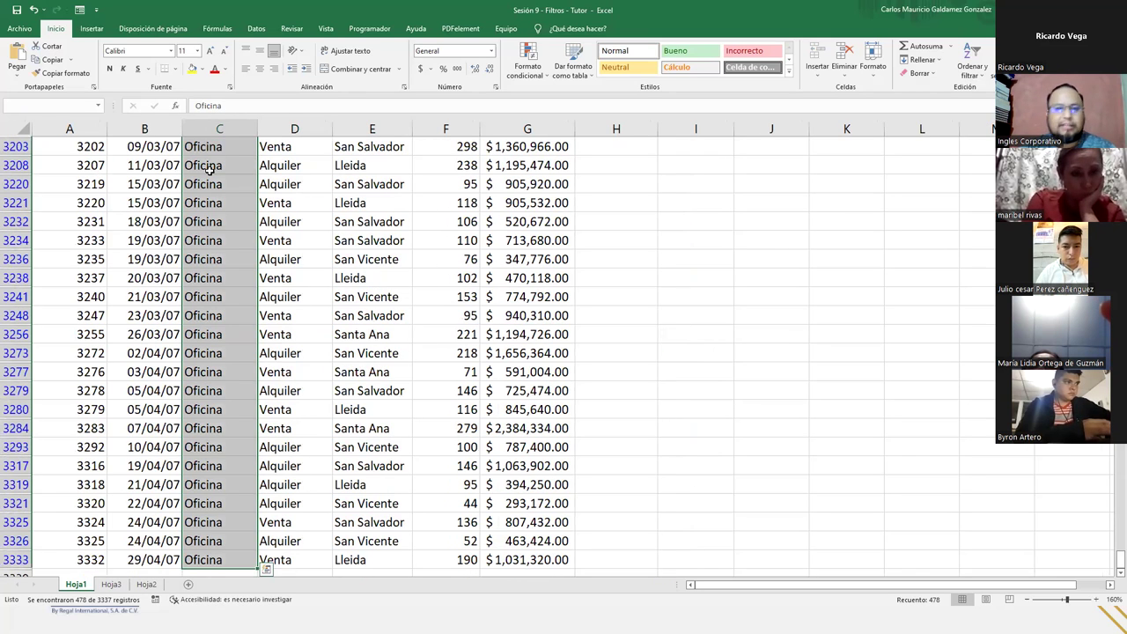
key("ctrl+shift+Up")
left_click(209, 167)
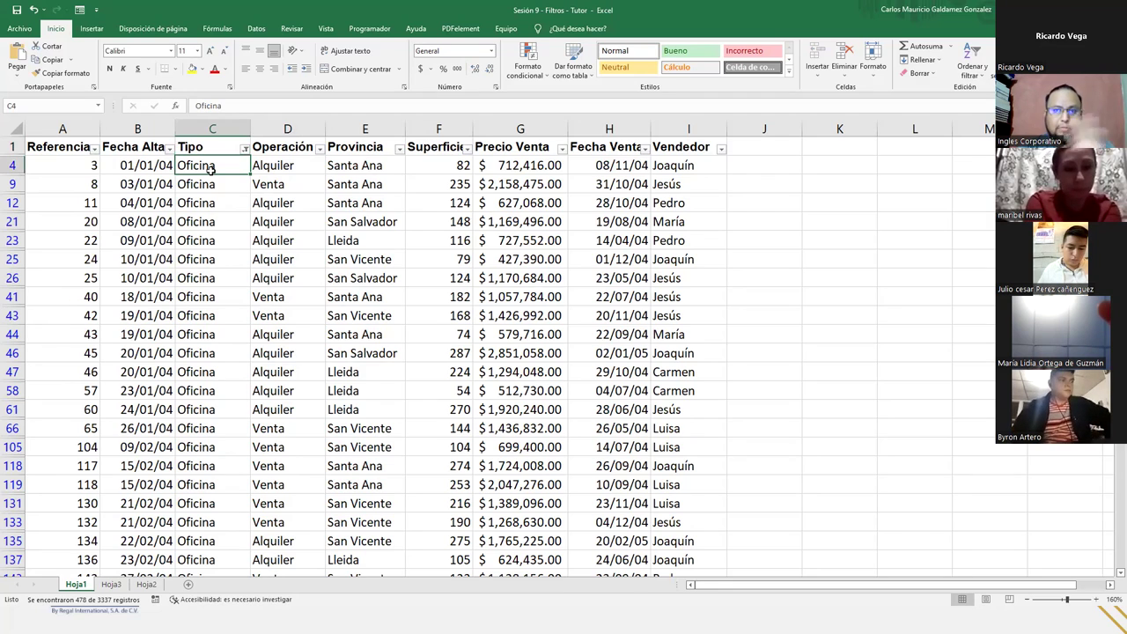
- Filter the Operación column to show only Venta by excluding Alquiler
left_click(320, 148)
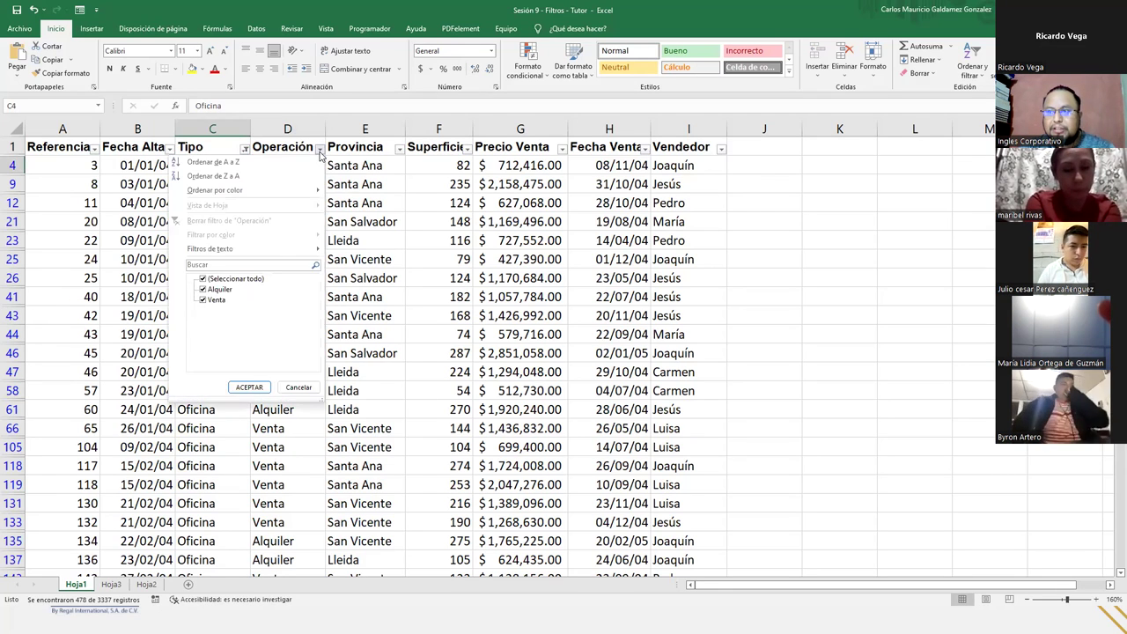
left_click(203, 290)
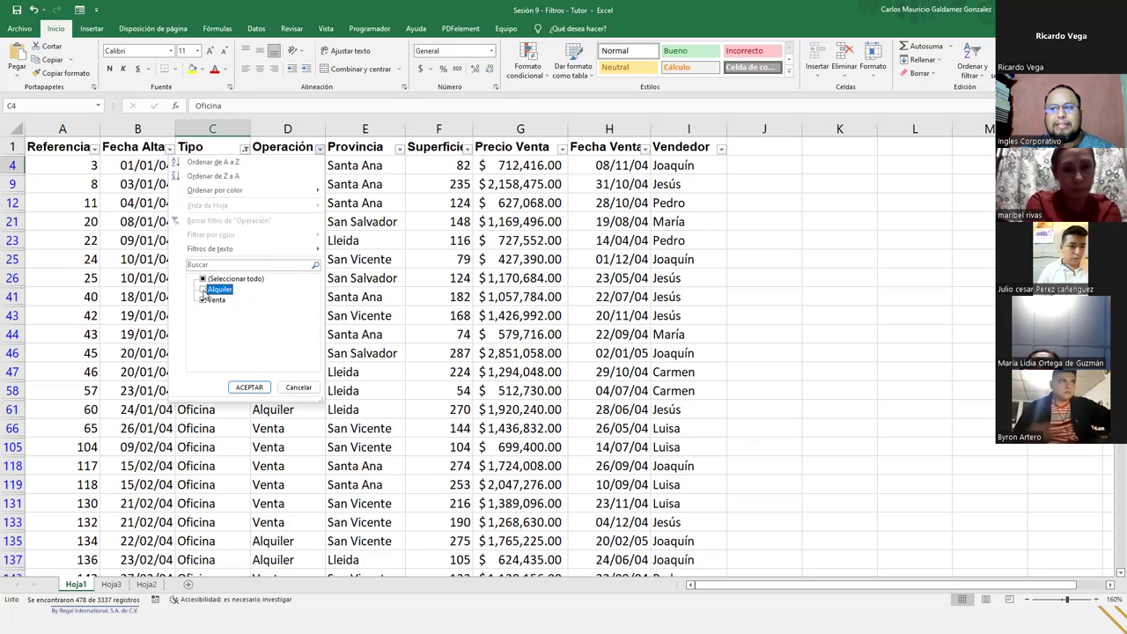
left_click(247, 388)
- Select the filtered Tipo cells from C9 to the last row to count the Oficina sales, and return to the Tipo header
left_click(199, 166)
key("ctrl+shift+Down")
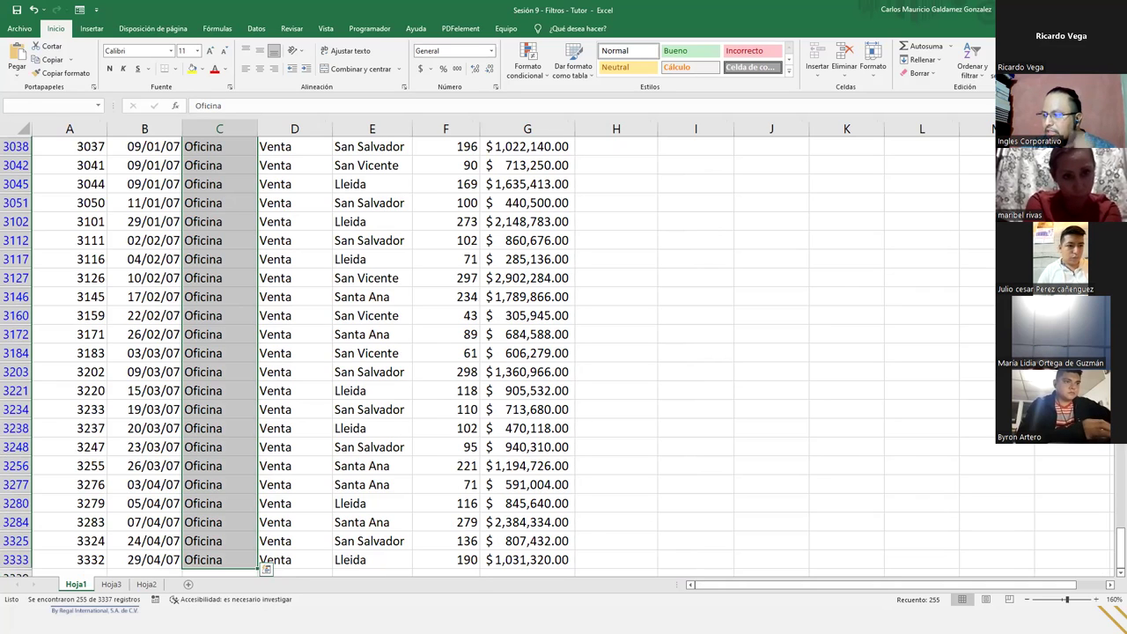
left_click(196, 282)
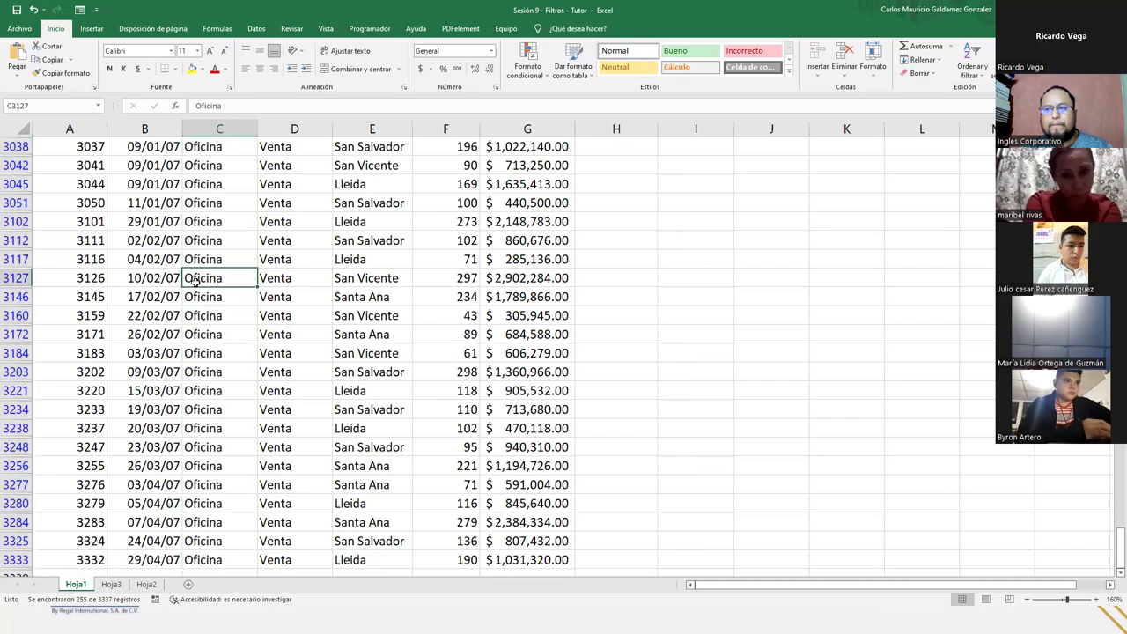
scroll(195, 283, "up", 2)
scroll(196, 281, "up", 12)
left_click(250, 218)
key("ctrl+Up")
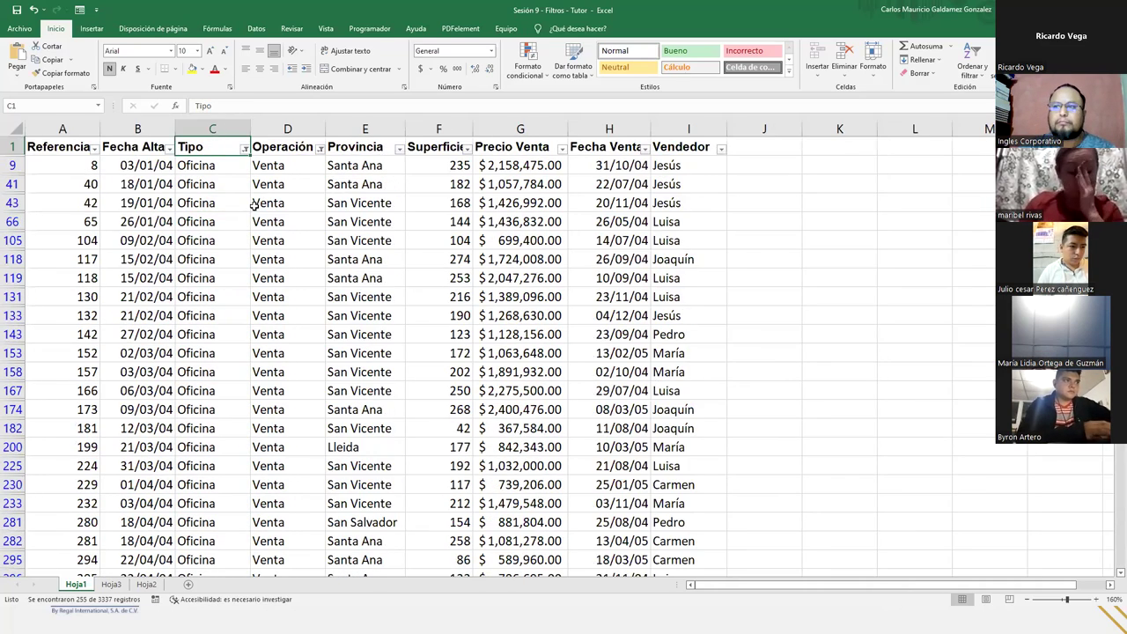
- Check which values are ticked in the Tipo and Operación filter lists, keeping the current choices
left_click(244, 149)
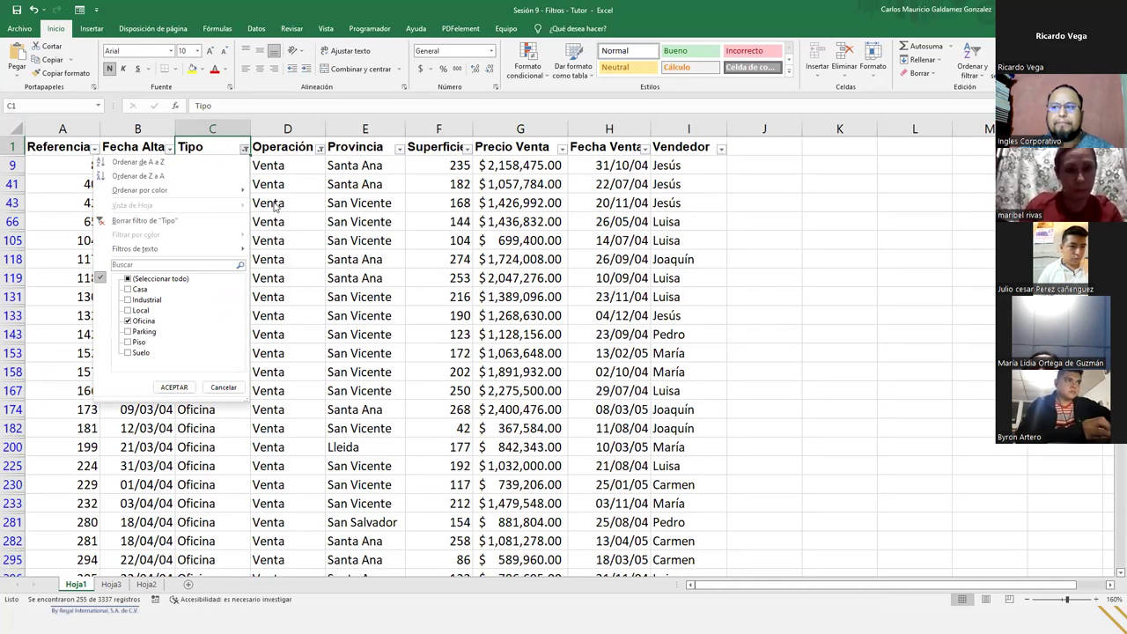
left_click(319, 150)
left_click(319, 150)
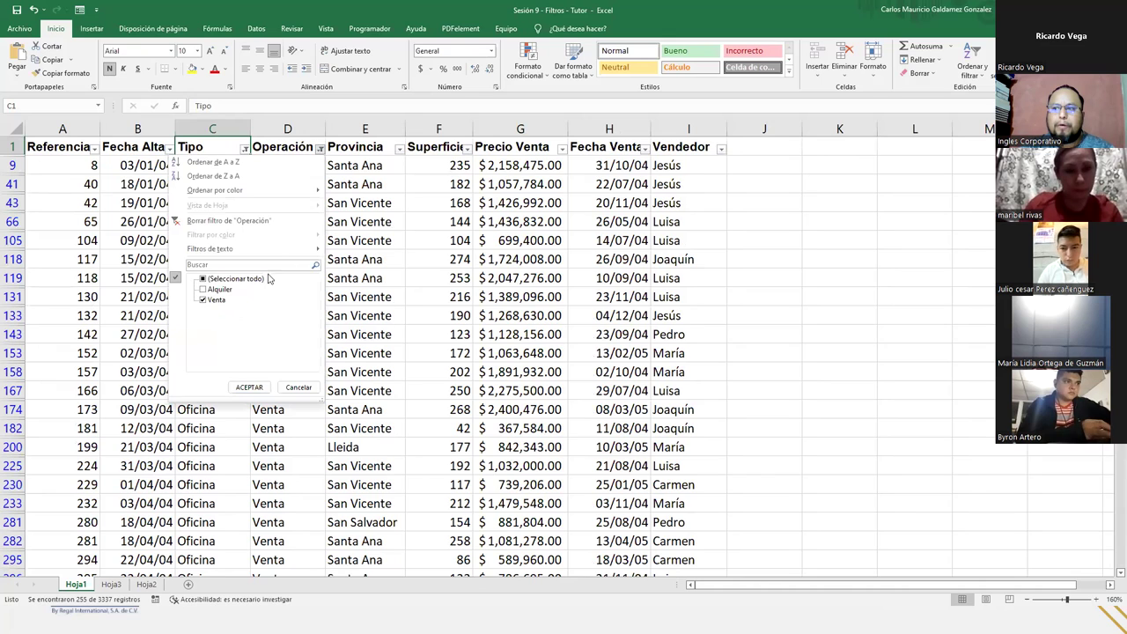
left_click(249, 387)
- Recount the Oficina cells in the Tipo column by selecting from C9 down to the last row, and return to C9
left_click(215, 165)
key("ctrl+shift+Down")
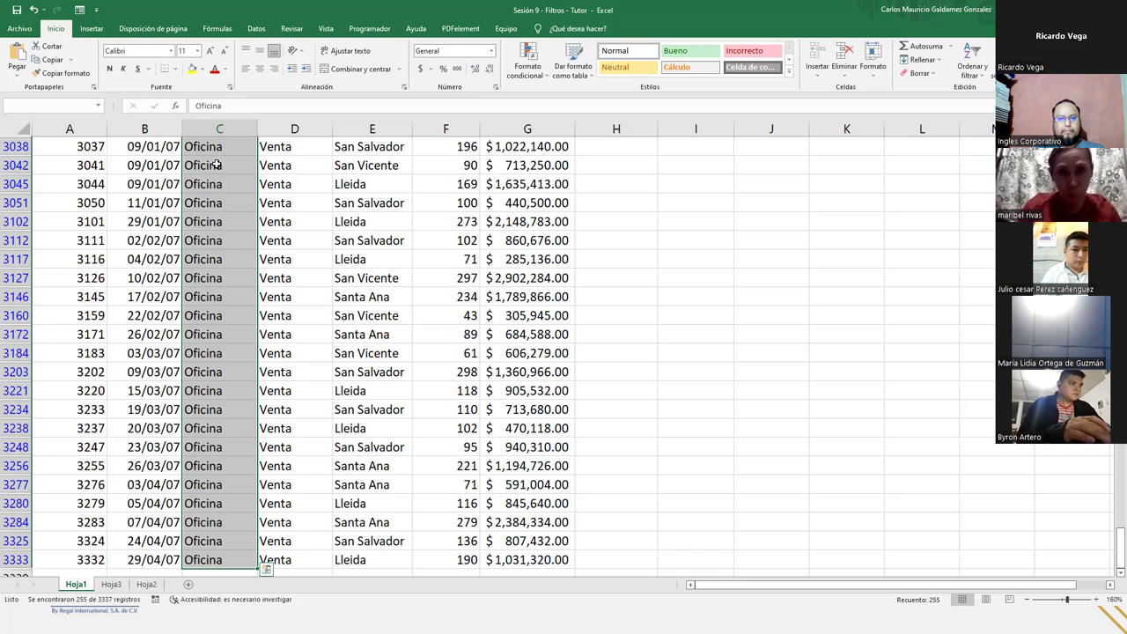
key("Escape")
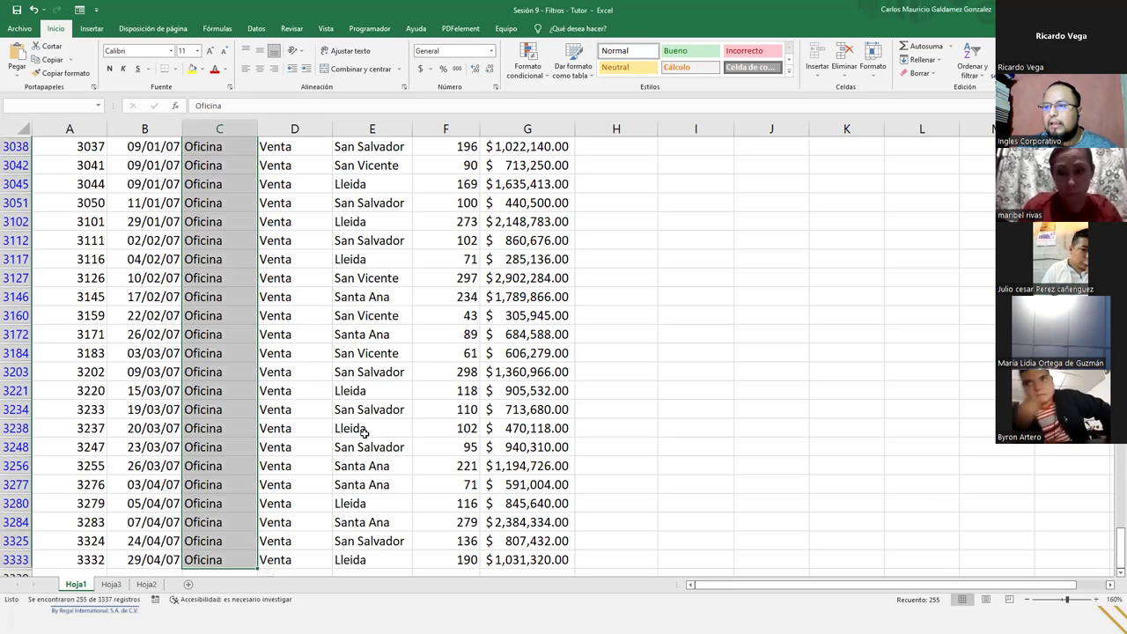
key("ctrl+Up")
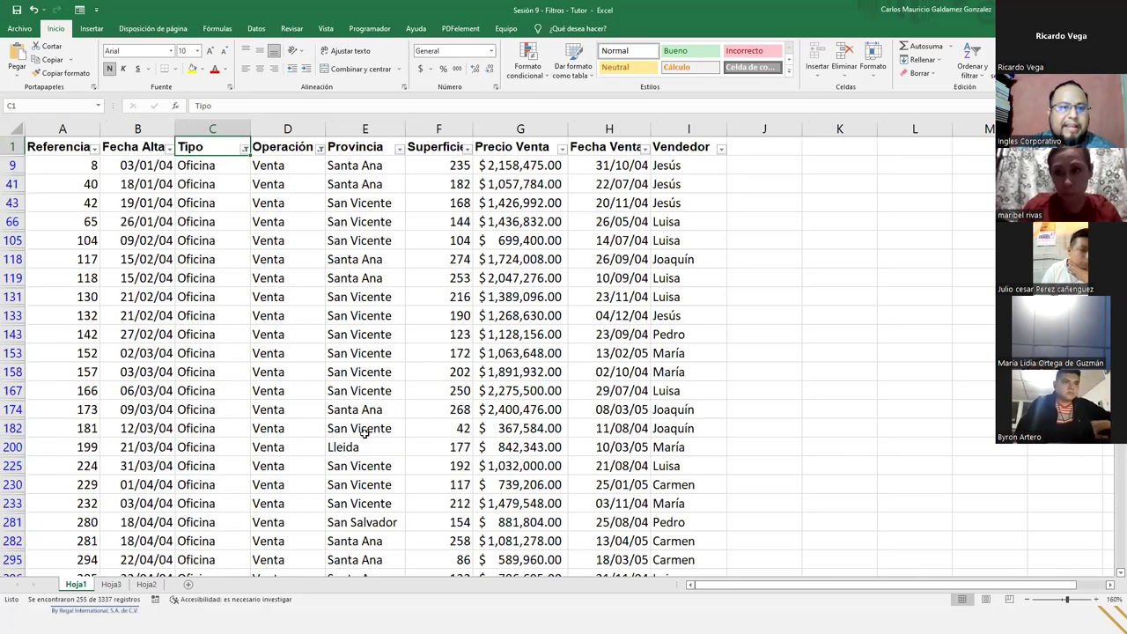
left_click(199, 171)
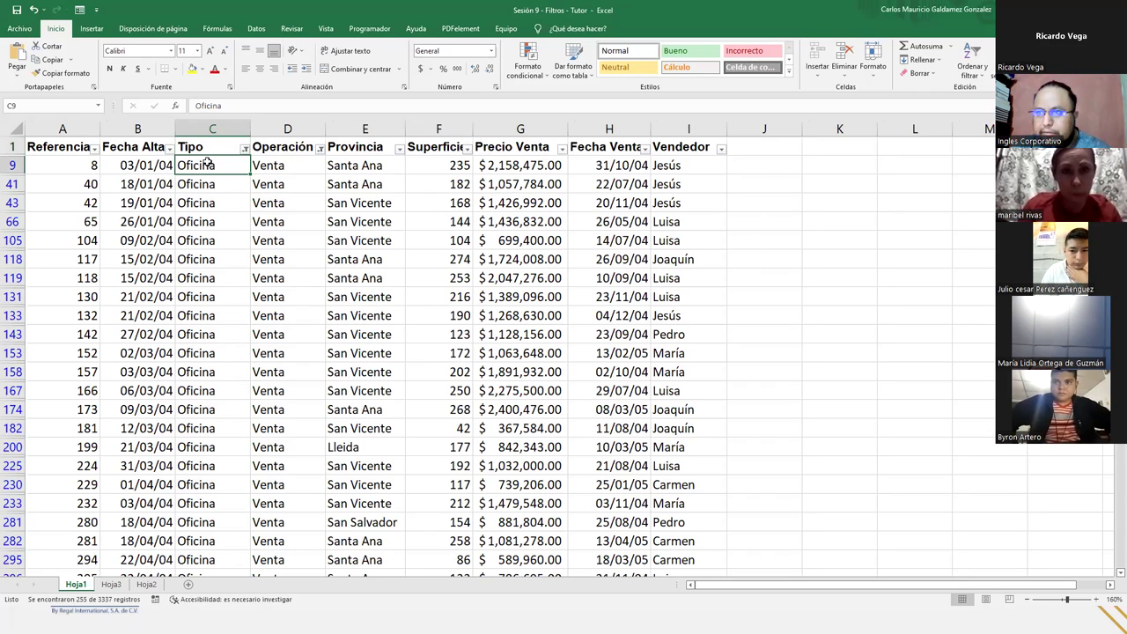
- Review the first filtered record in row 9, count the Tipo cells from C9 to the last row, and return to the top
left_click(72, 168)
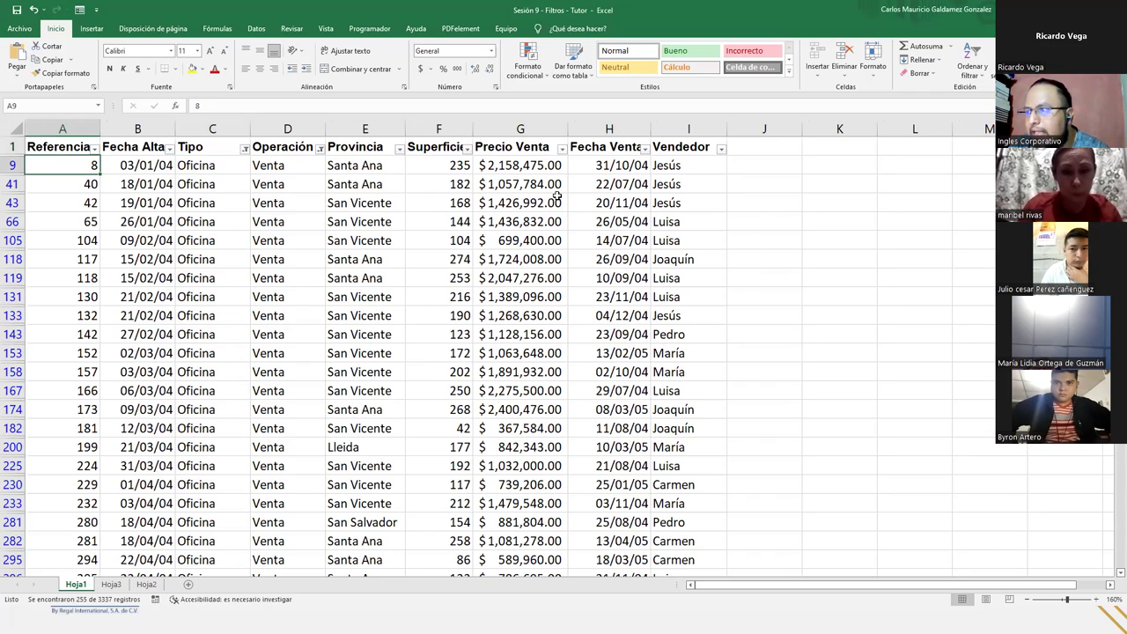
left_click(622, 165)
left_click(195, 166)
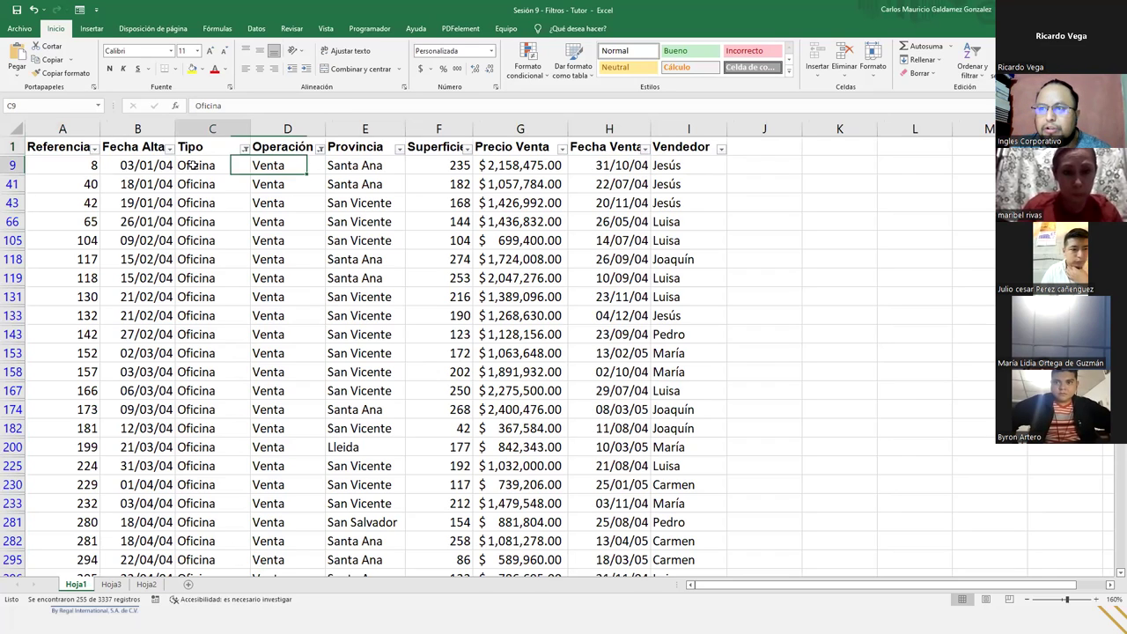
left_click(264, 167)
left_click(190, 166)
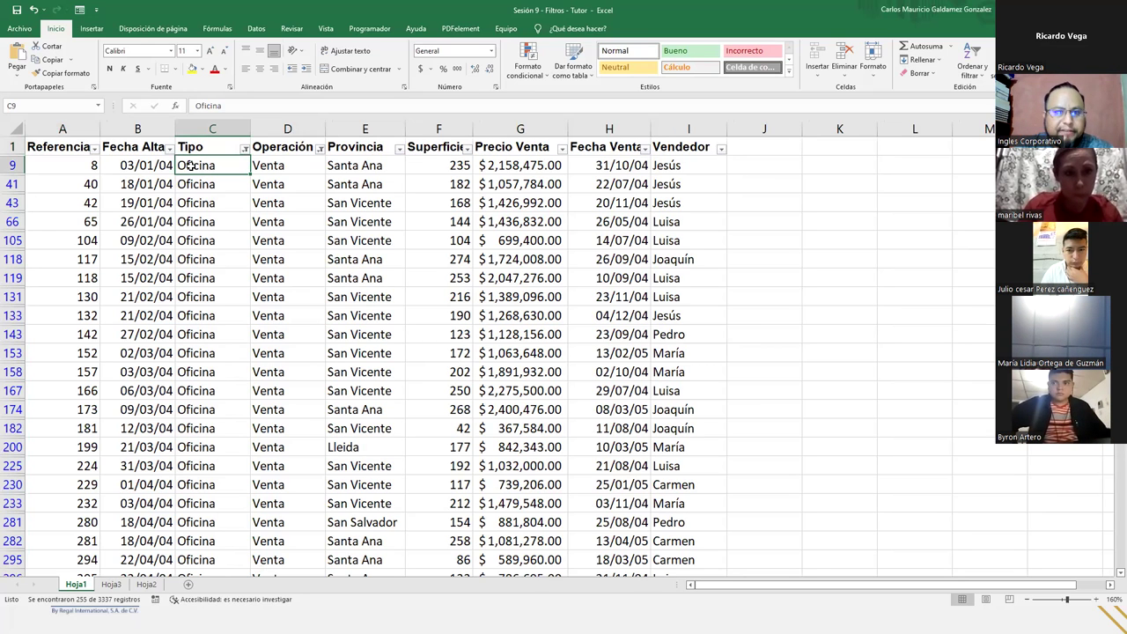
key("ctrl+shift+Down")
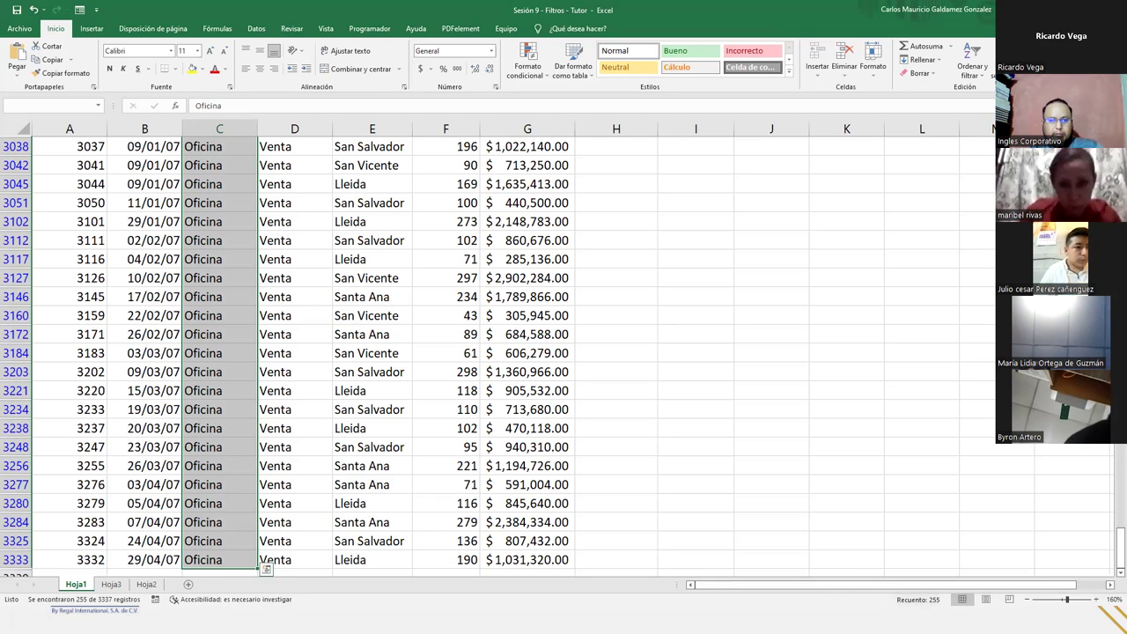
left_click(1105, 438)
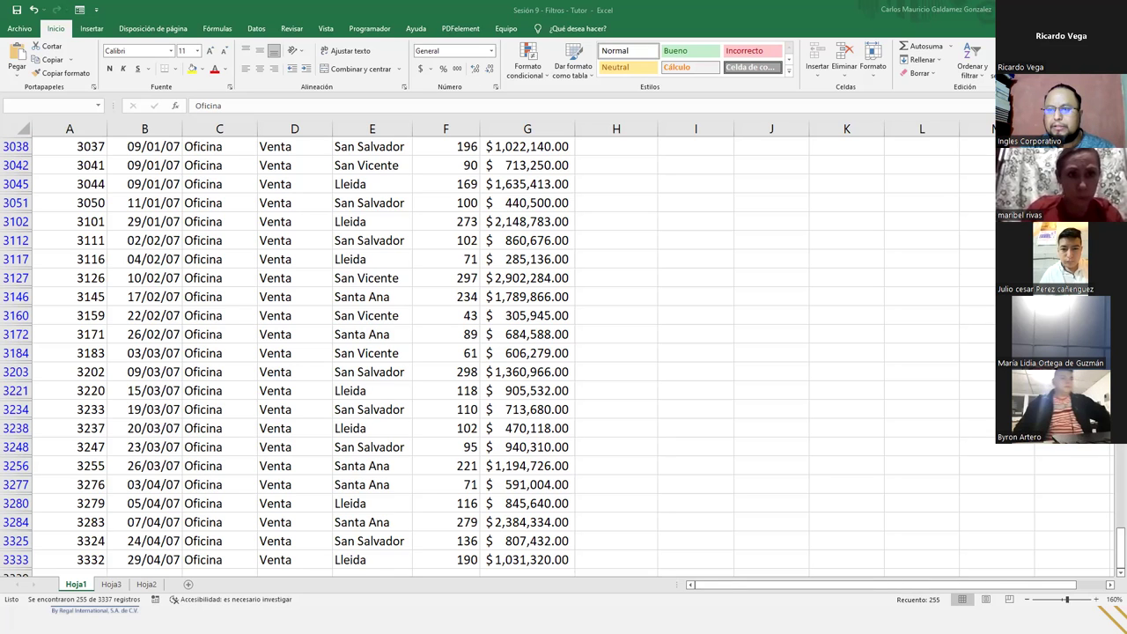
key("ctrl+space")
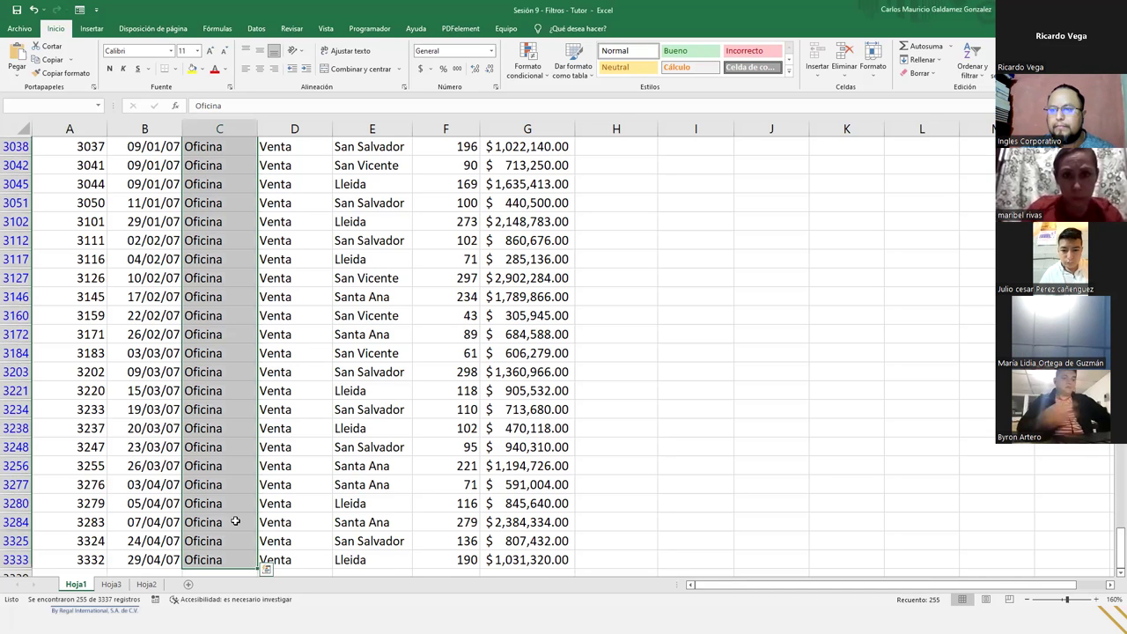
key("ctrl+shift+Up")
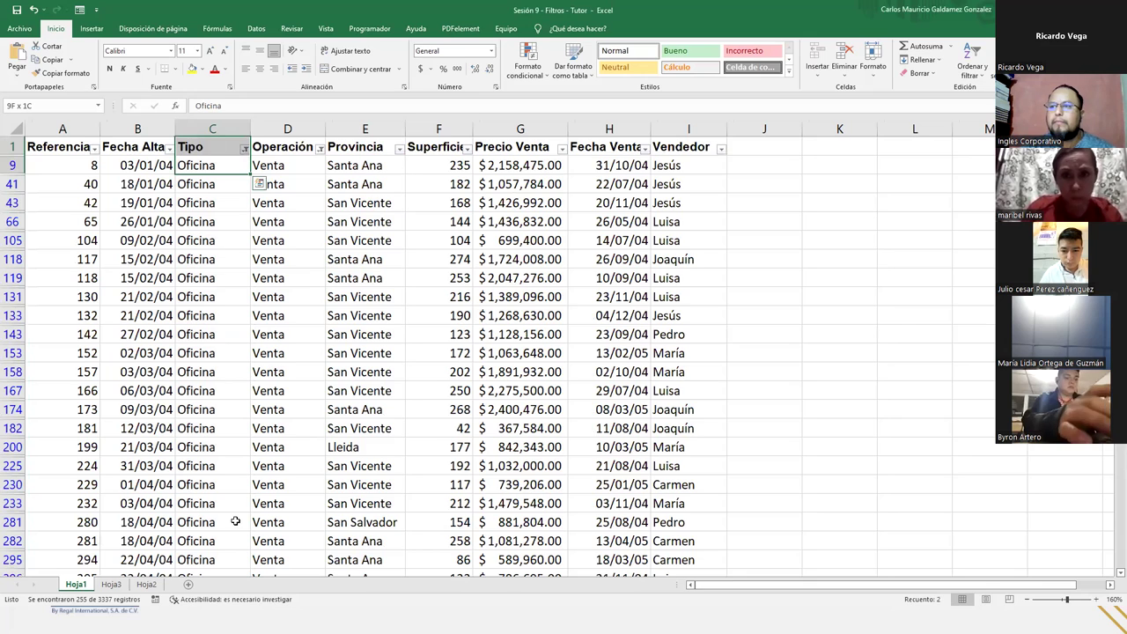
- Clear all active filters from the table so every record is listed
left_click(274, 242)
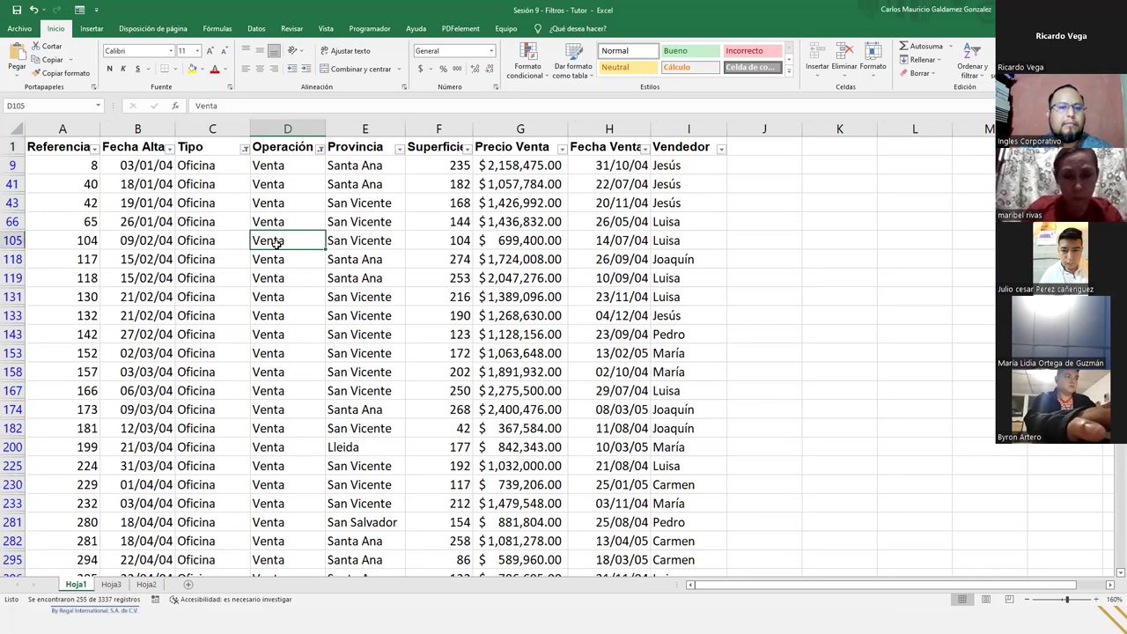
key("ctrl+Up")
key("Right")
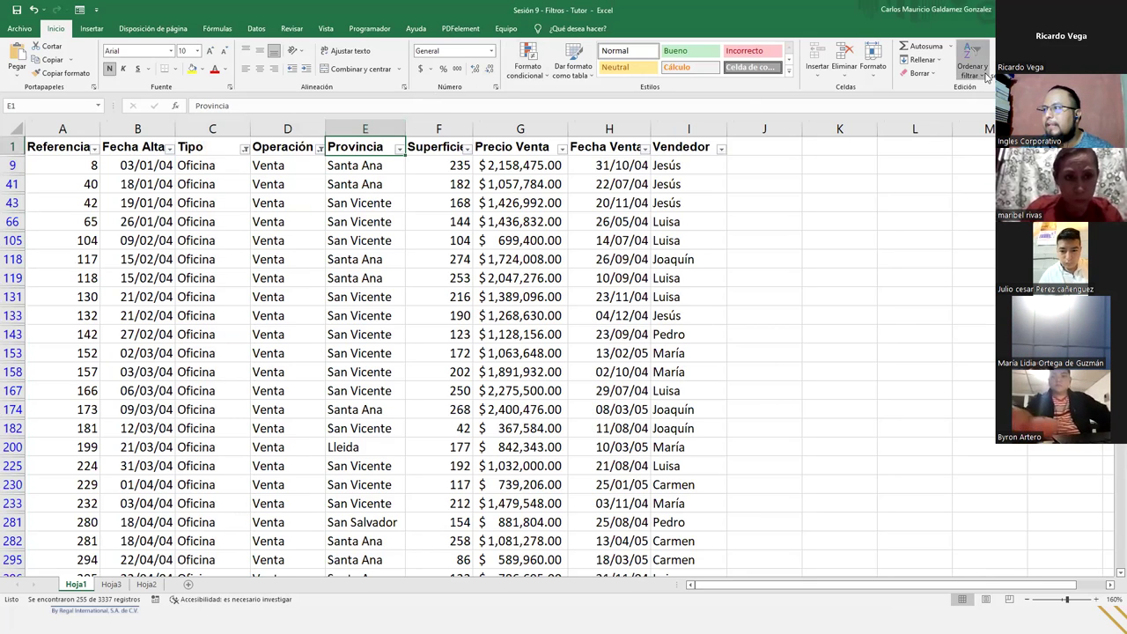
left_click(972, 63)
left_click(986, 146)
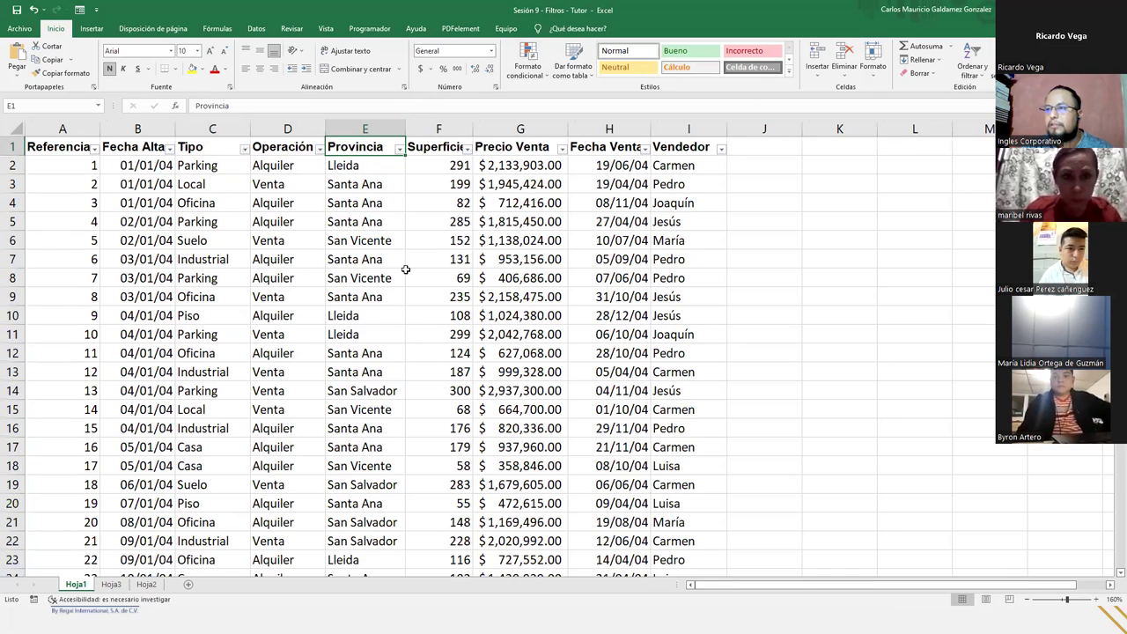
left_click(347, 273)
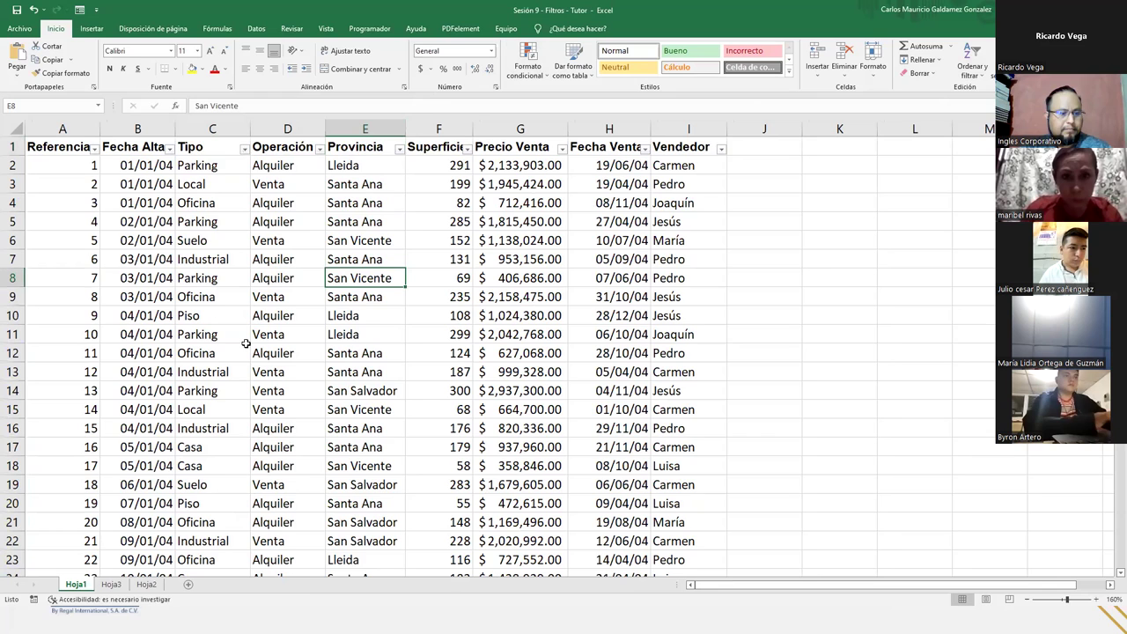
- Look through the Hoja2 and Hoja3 sheets and return to the table on Hoja1
left_click(145, 584)
left_click(111, 584)
left_click(76, 585)
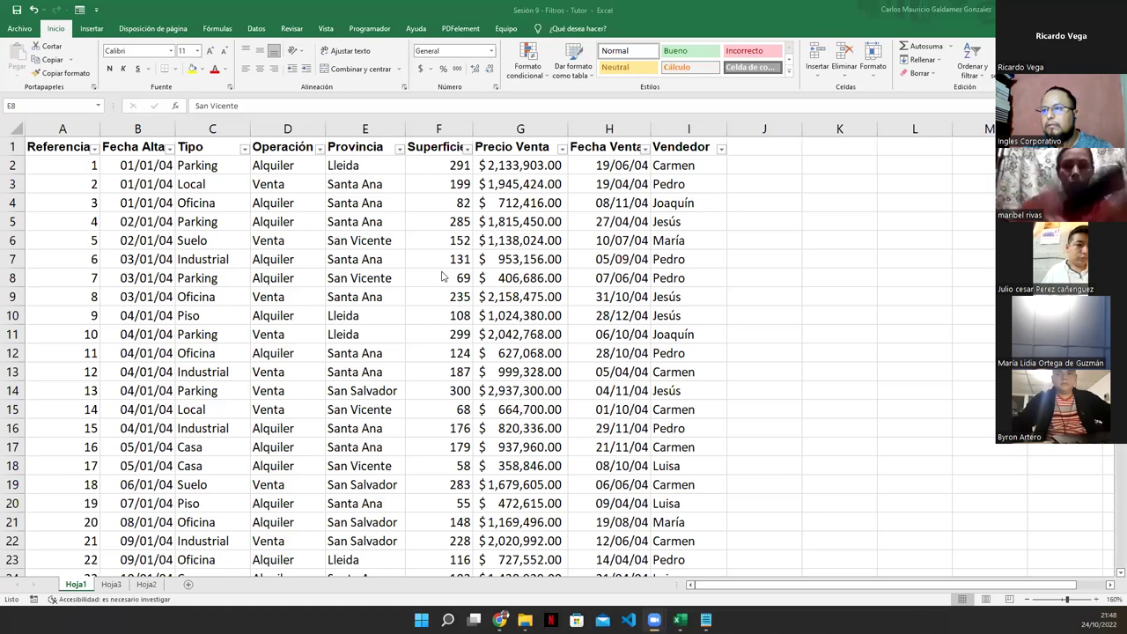
left_click(442, 272, "ctrl")
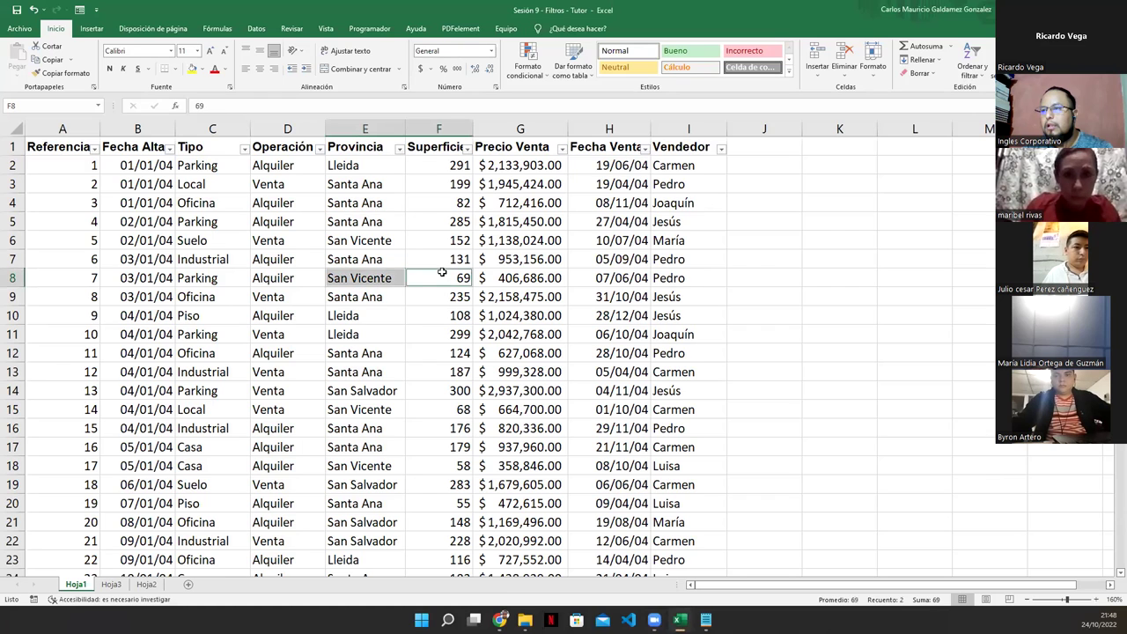
- Filter the Tipo column to show only Oficina
left_click(244, 149)
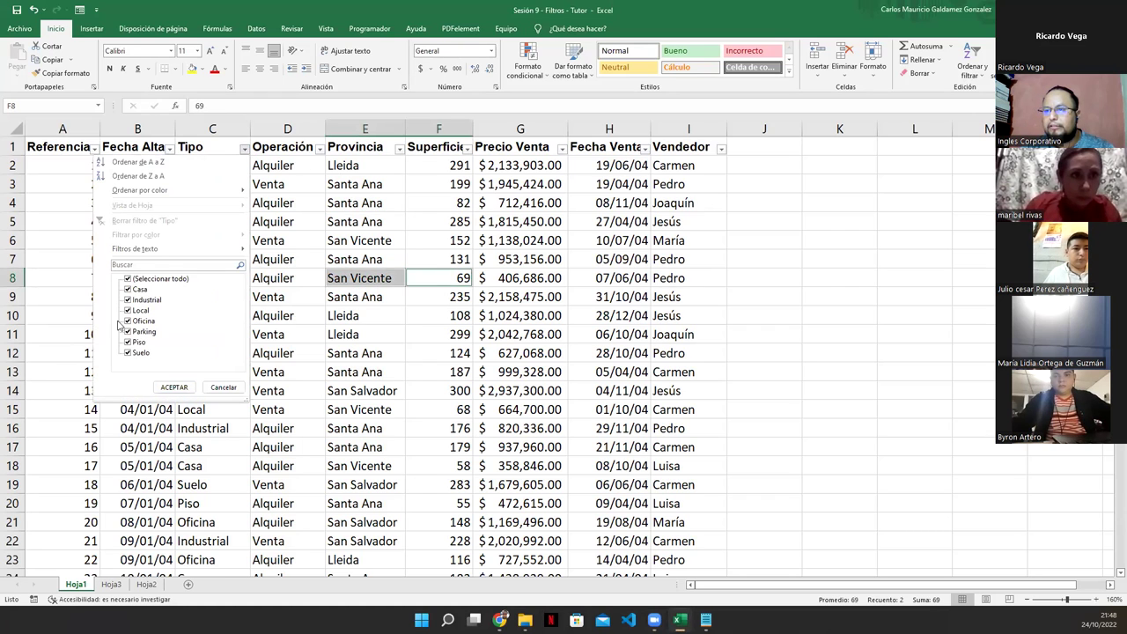
left_click(127, 279)
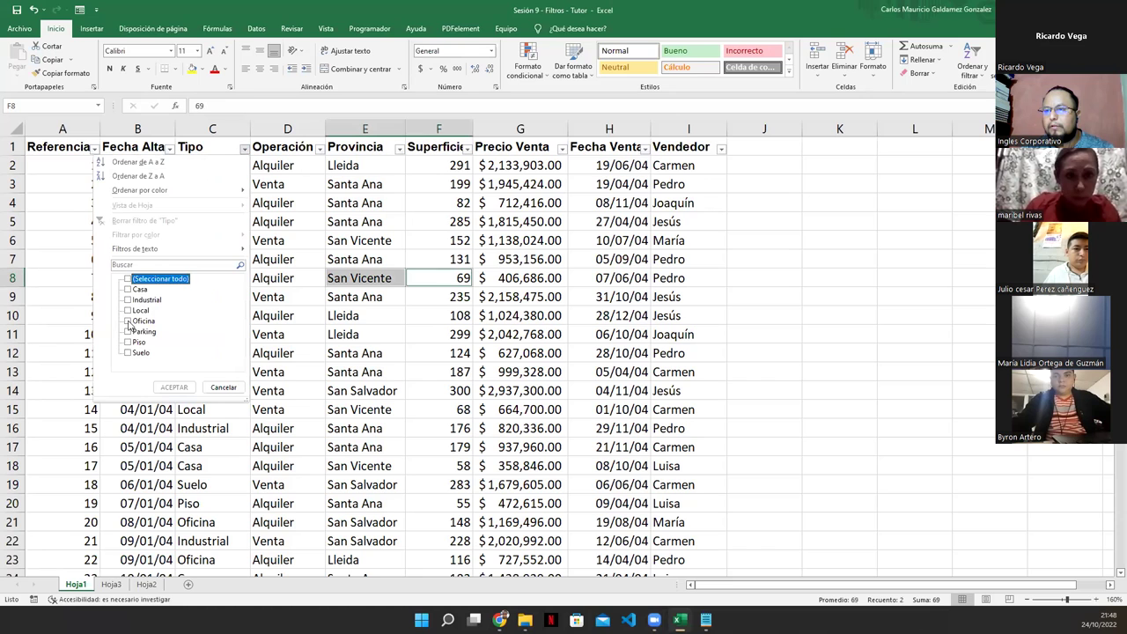
left_click(128, 322)
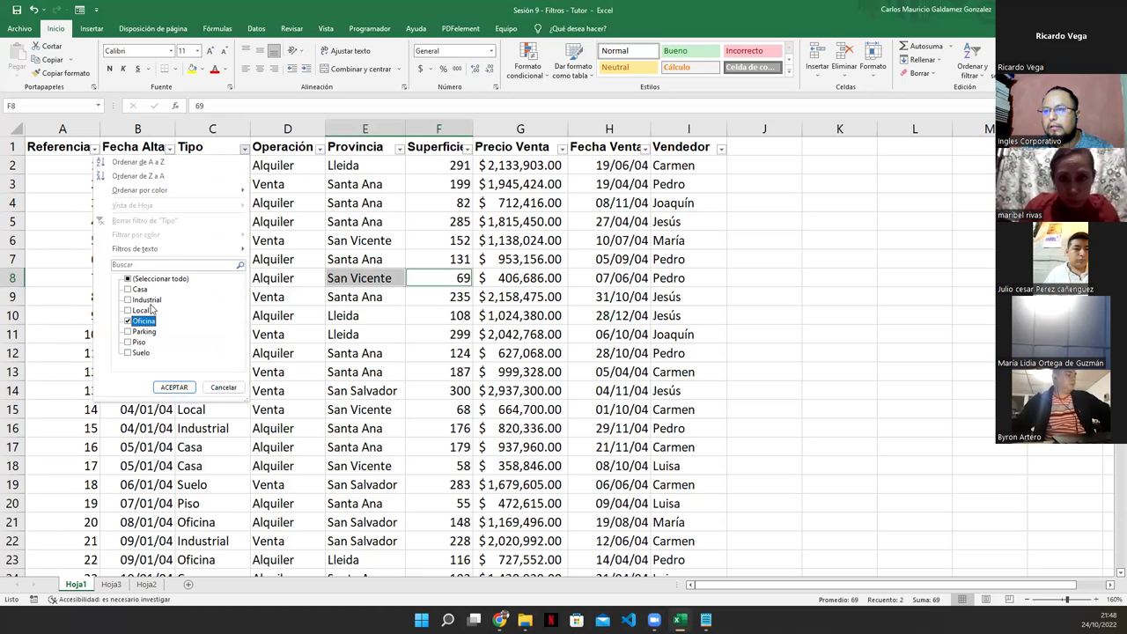
left_click(173, 387)
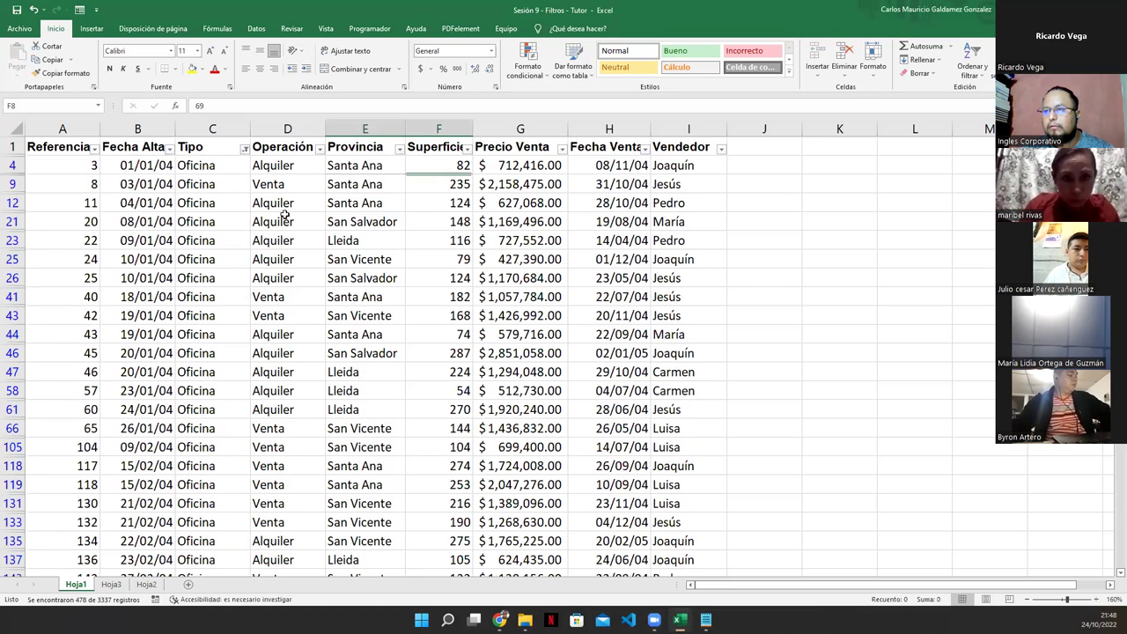
- Filter the Operación column to show only Alquiler by excluding Venta
left_click(319, 149)
left_click(204, 300)
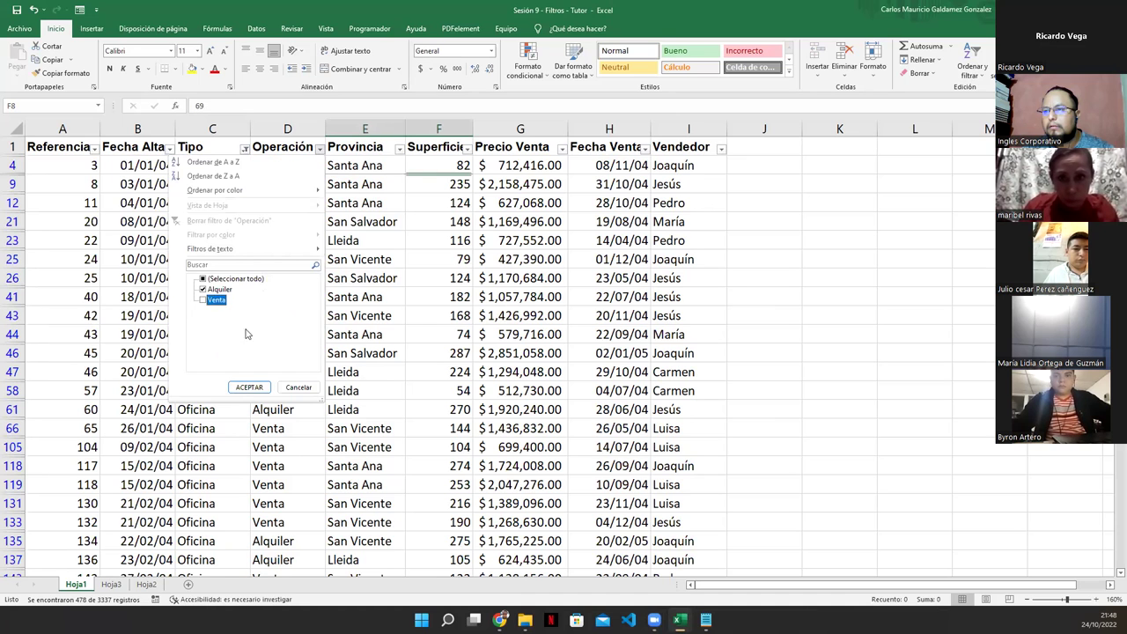
left_click(244, 388)
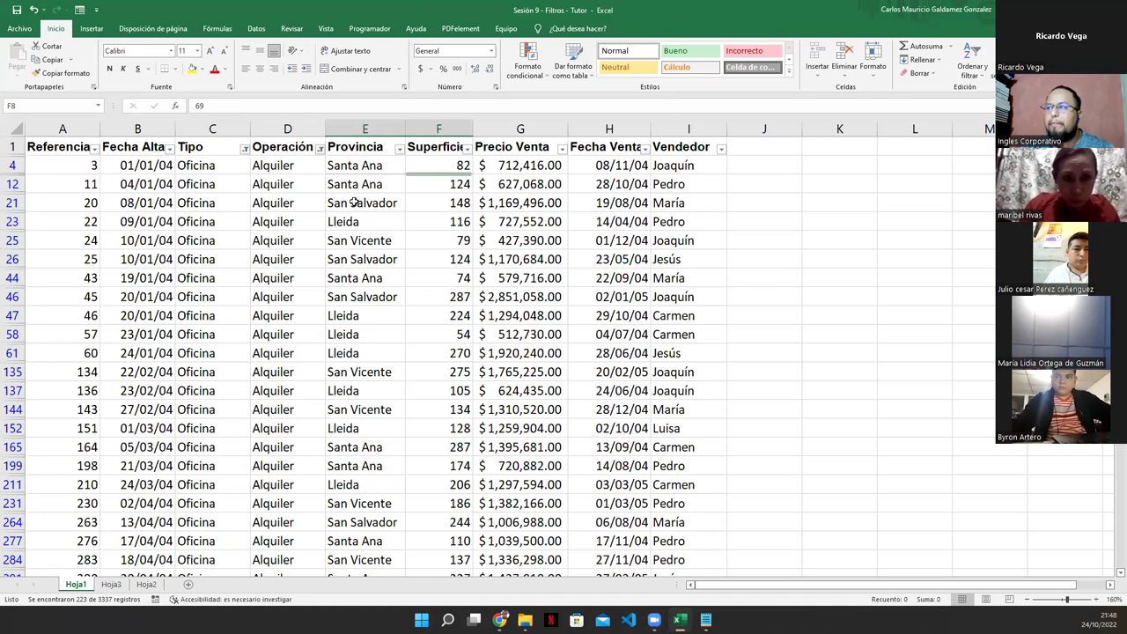
- Locate the commands for clearing all filters, but clear only the Operación column's filter from one of its cells
left_click(973, 69)
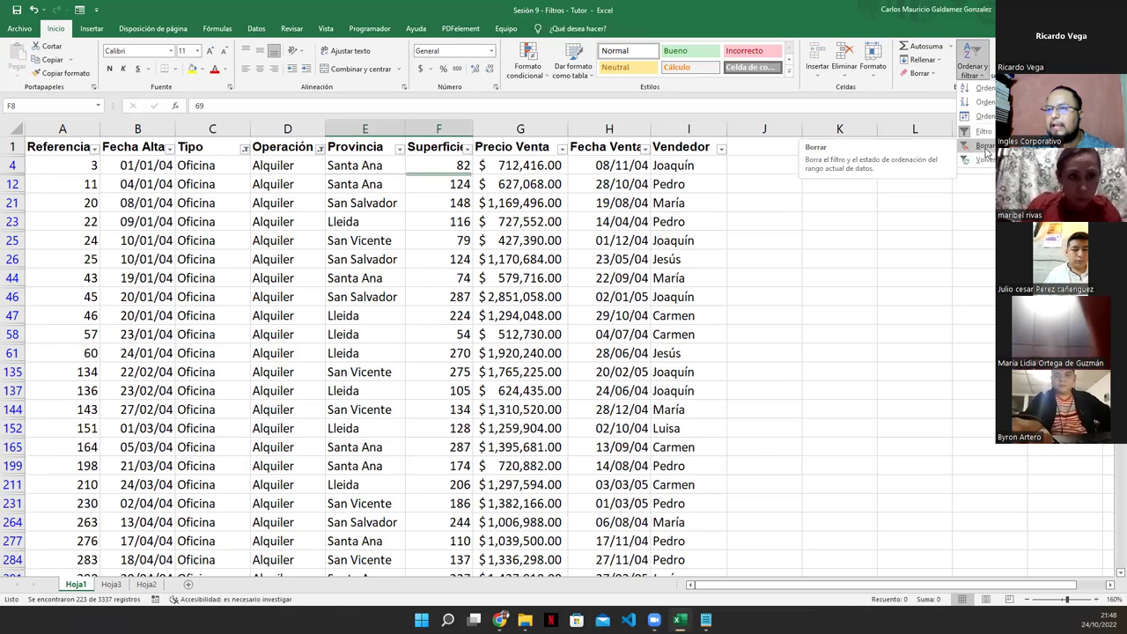
left_click(256, 28)
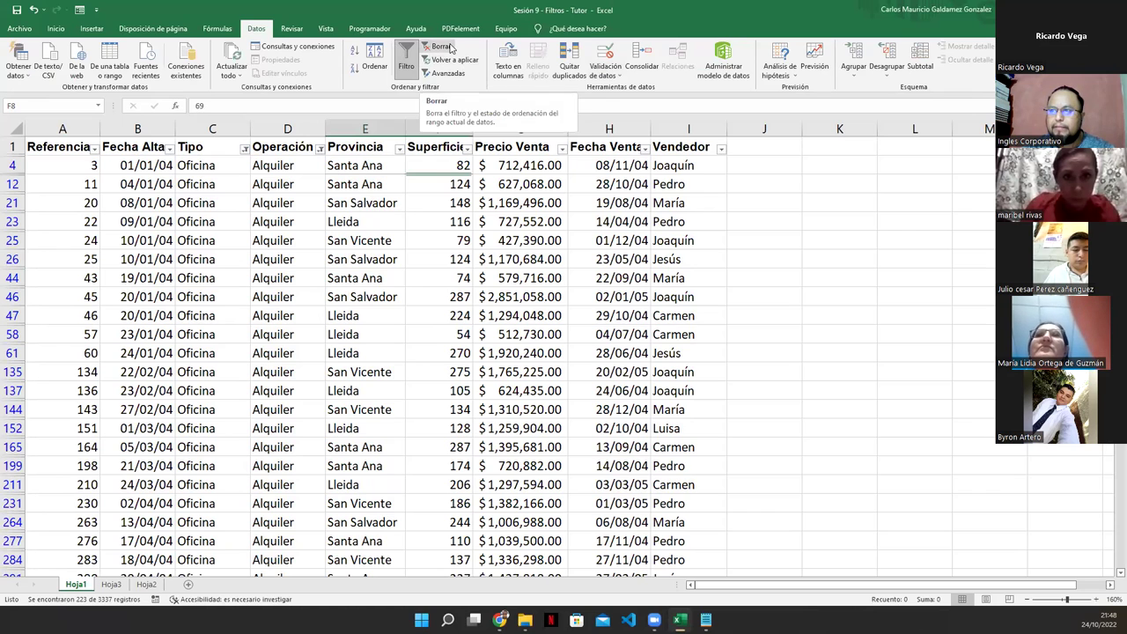
right_click(280, 163)
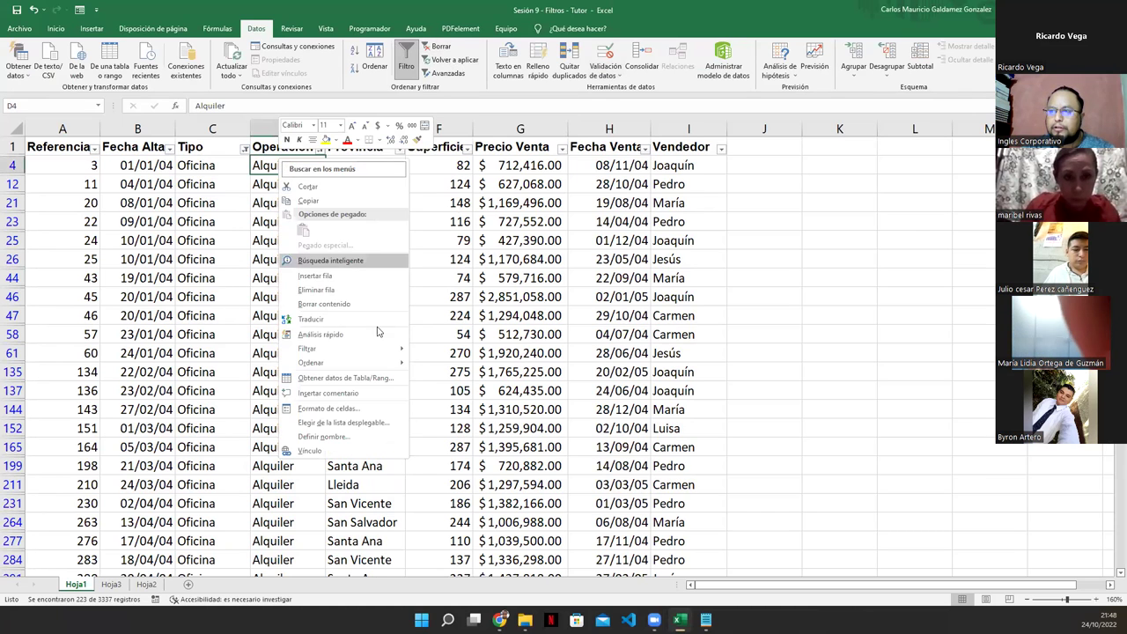
mouse_move(384, 350)
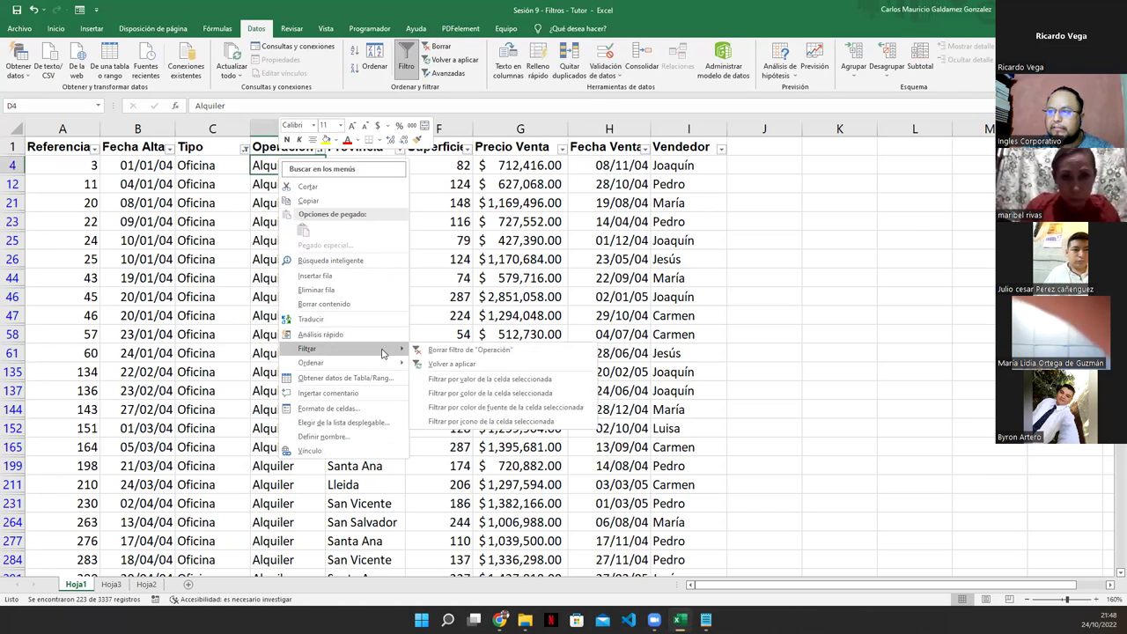
left_click(498, 355)
- Clear the Tipo column's filter from one of its cells and look over the unfiltered table
right_click(209, 169)
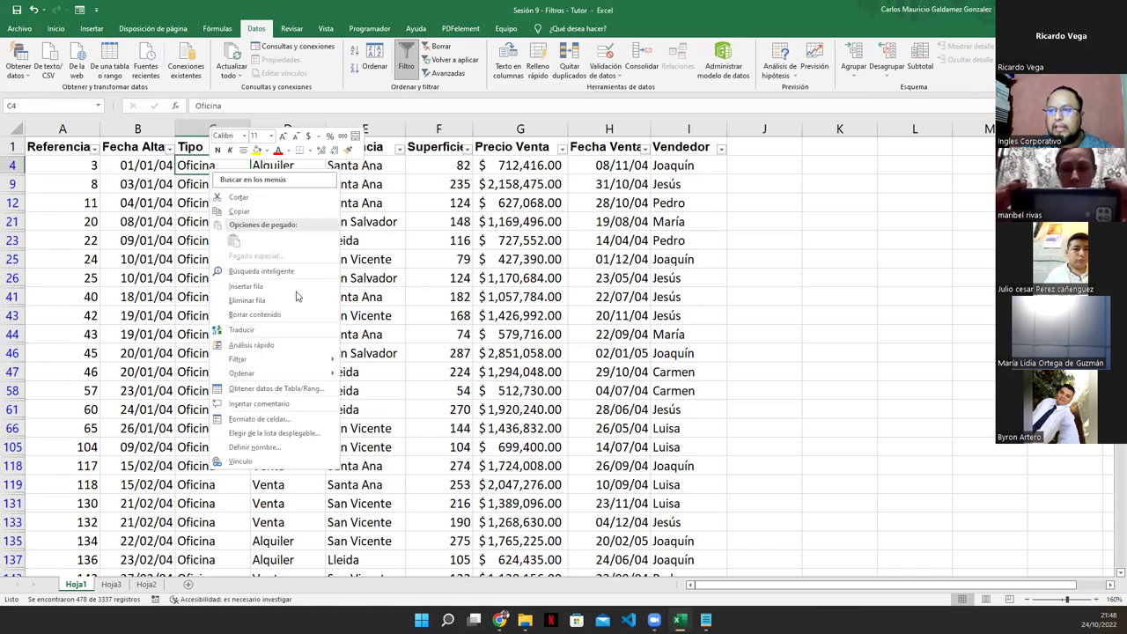
mouse_move(291, 359)
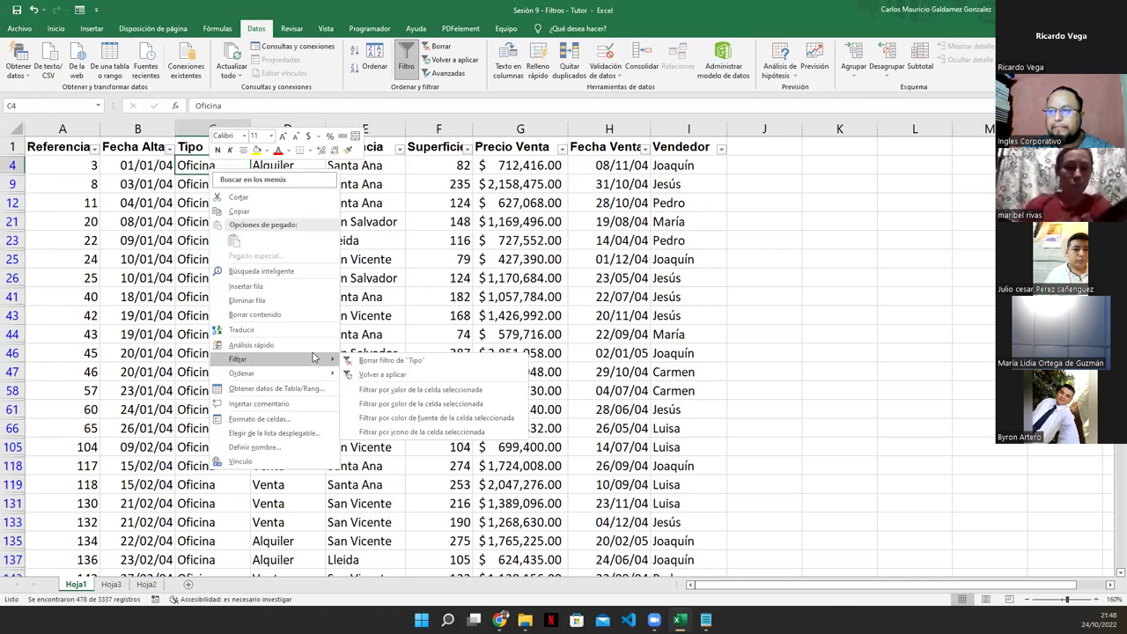
left_click(428, 361)
left_click(290, 239)
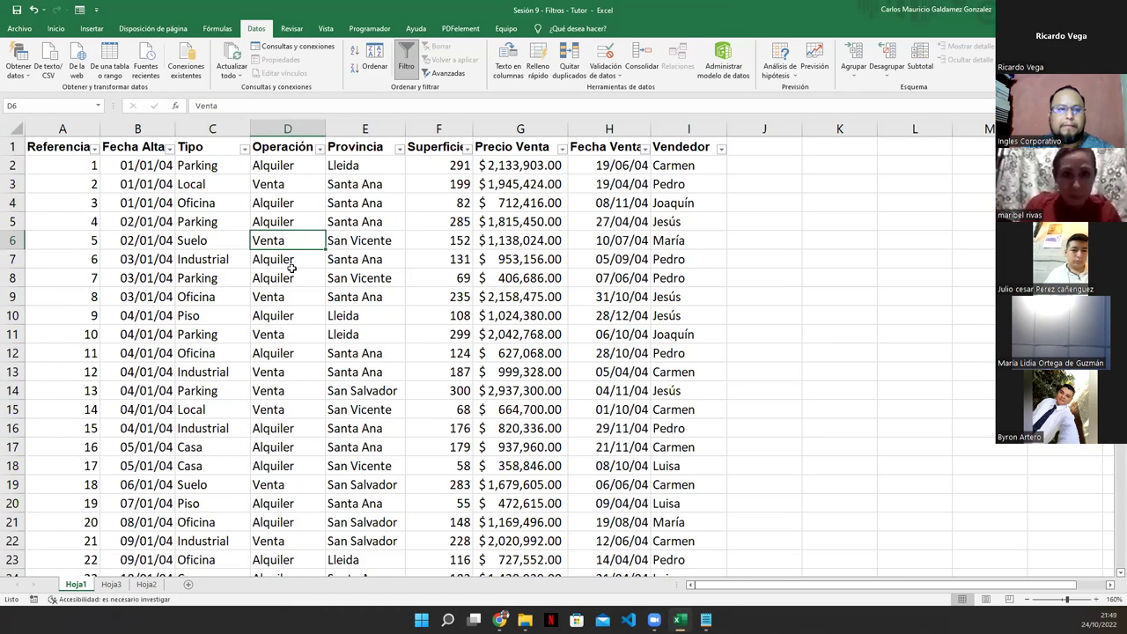
scroll(292, 267, "down", 4)
scroll(290, 264, "up", 4)
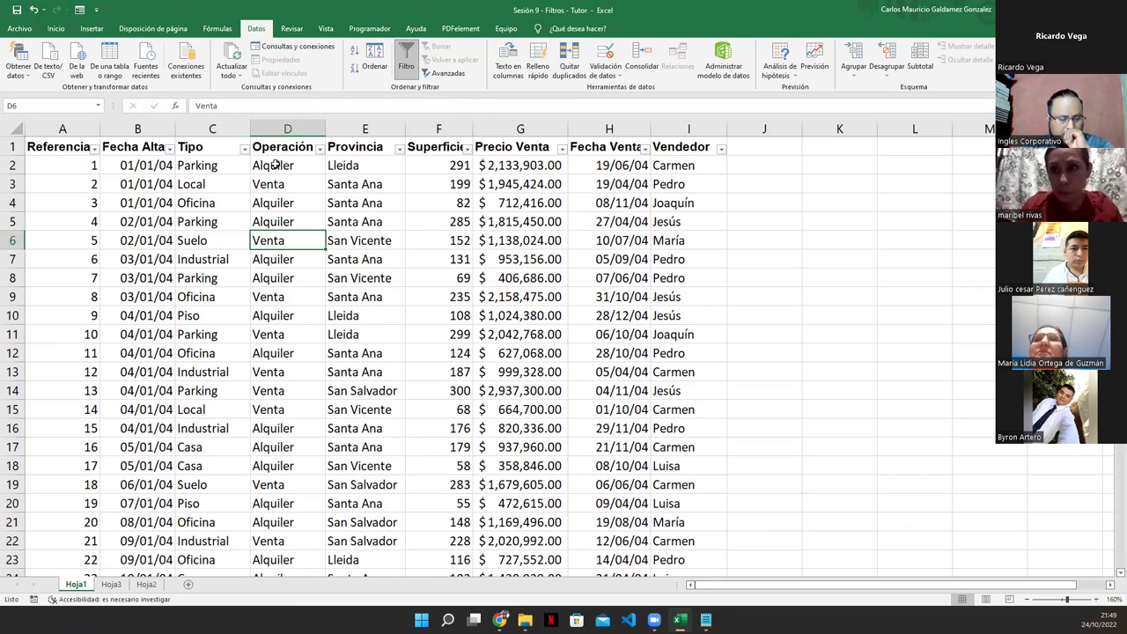
- Examine the number filter options of the Superficie column and the date filter options of the Fecha Venta column without applying any
left_click(467, 148)
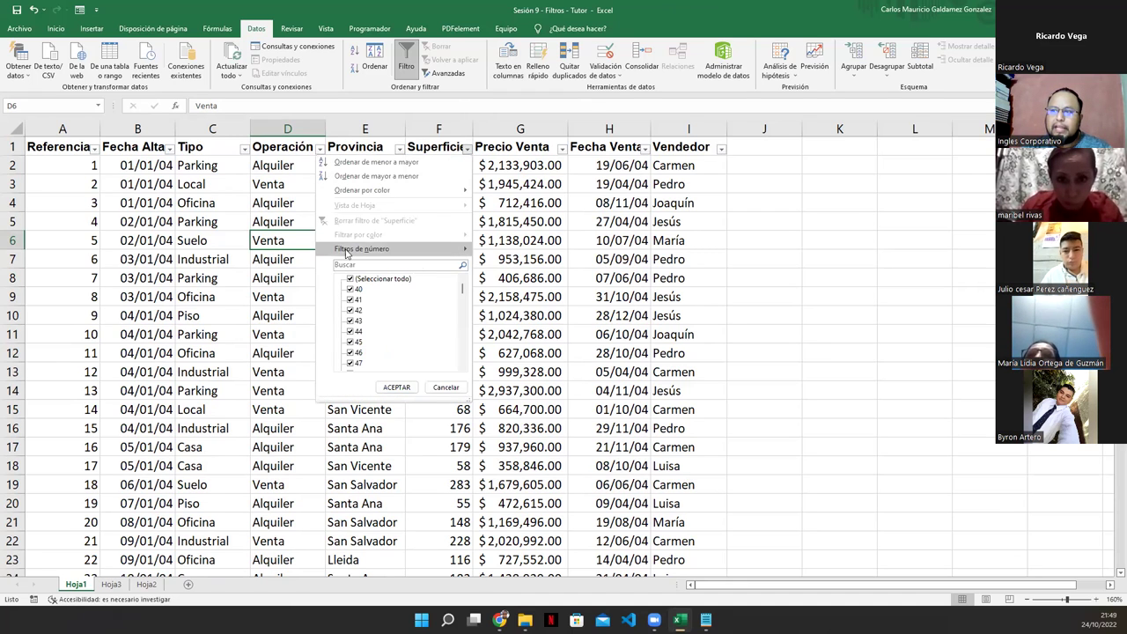
mouse_move(372, 253)
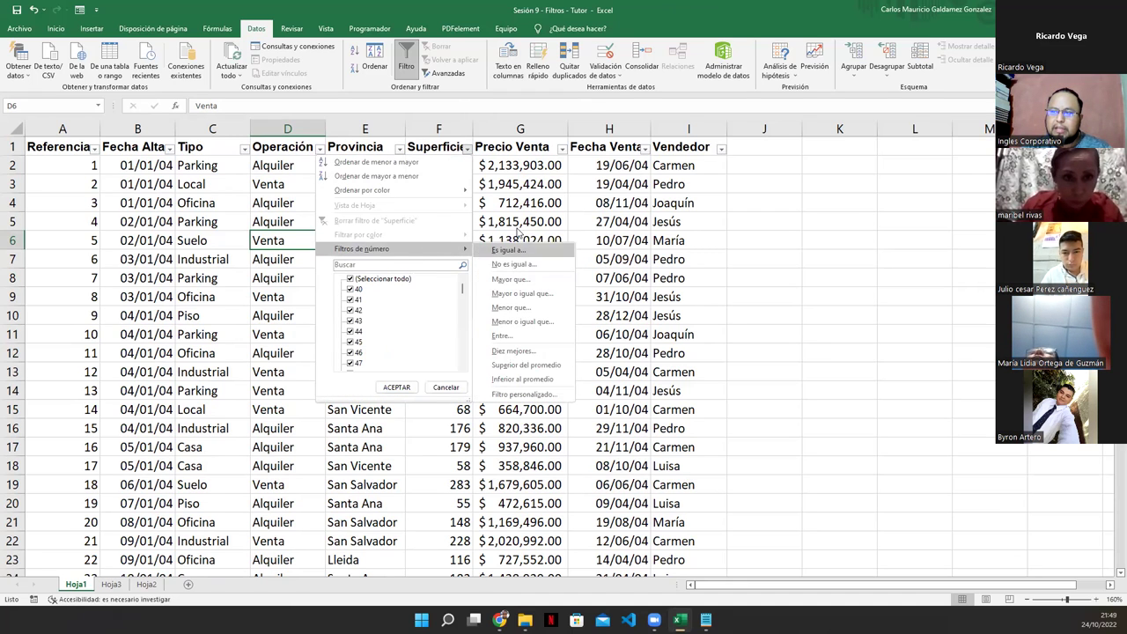
left_click(676, 147)
left_click(627, 147)
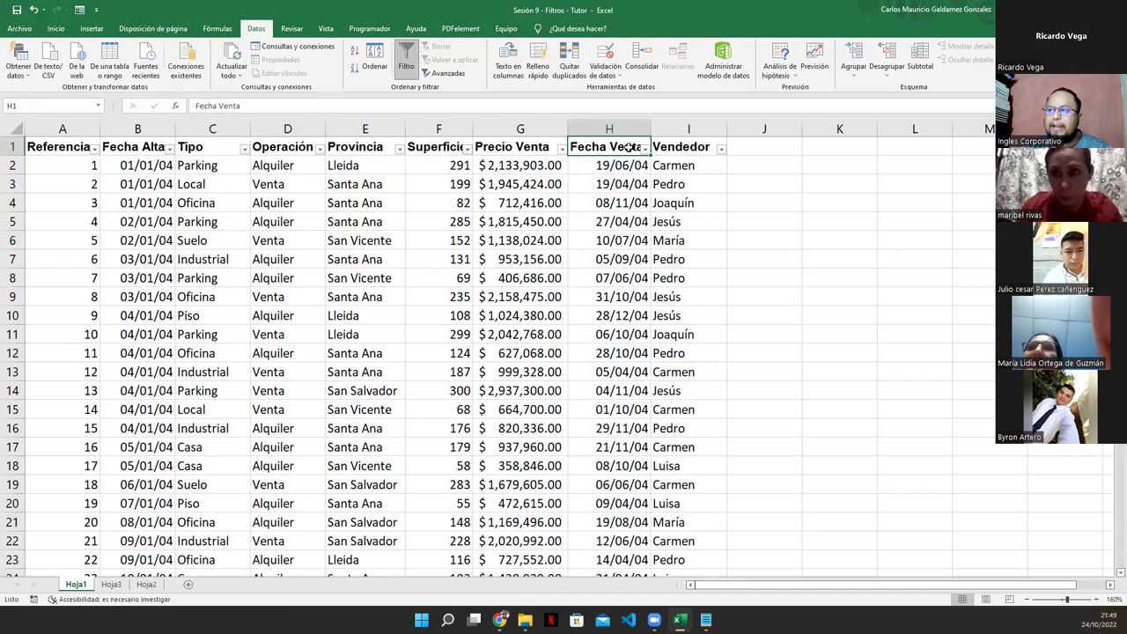
left_click(645, 147)
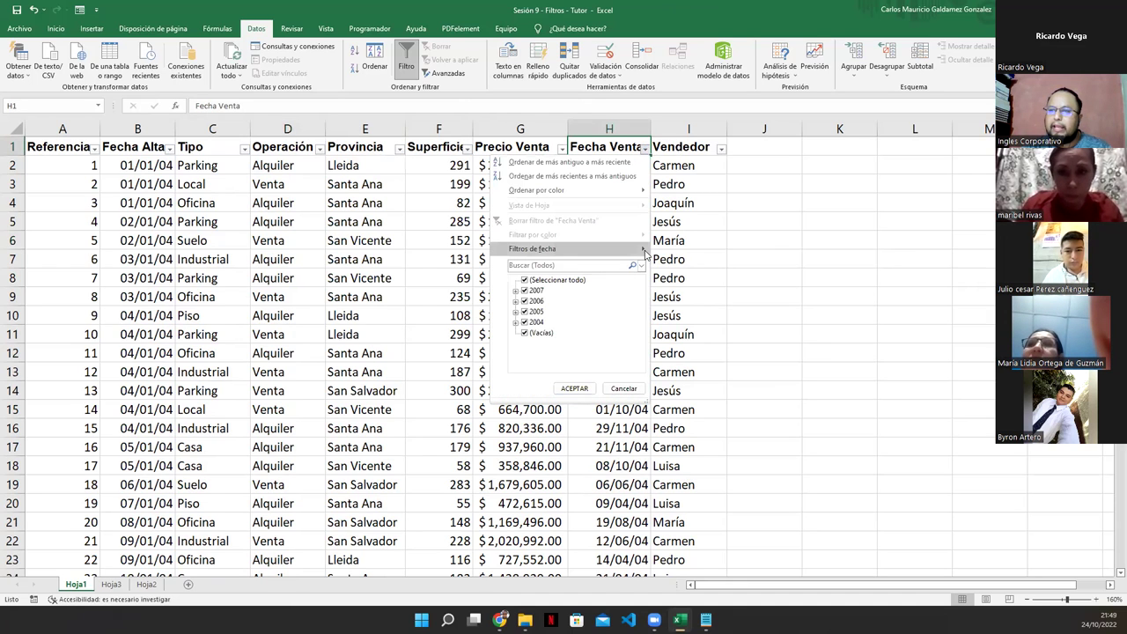
mouse_move(644, 254)
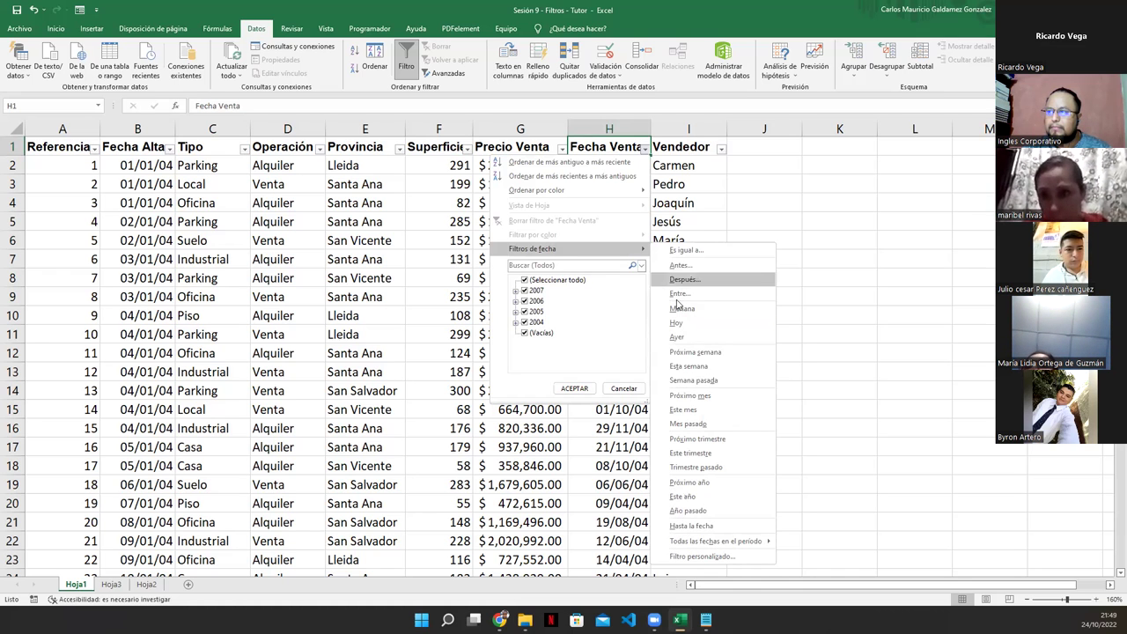
left_click(426, 147)
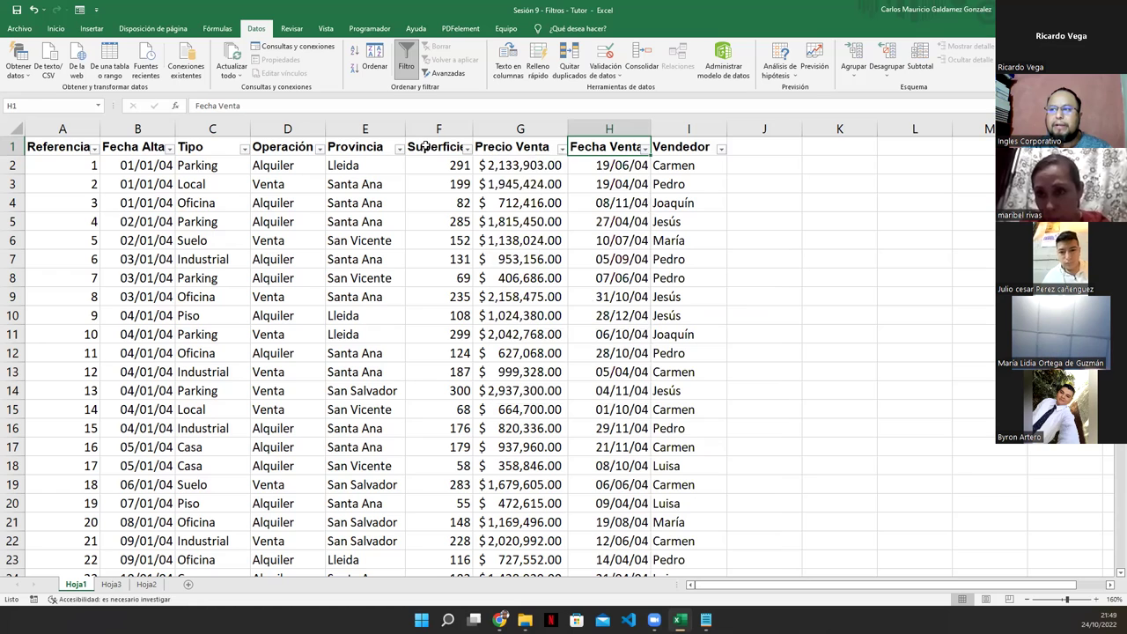
- Filter the Superficie column to show only values between 200 and 300
left_click(431, 148)
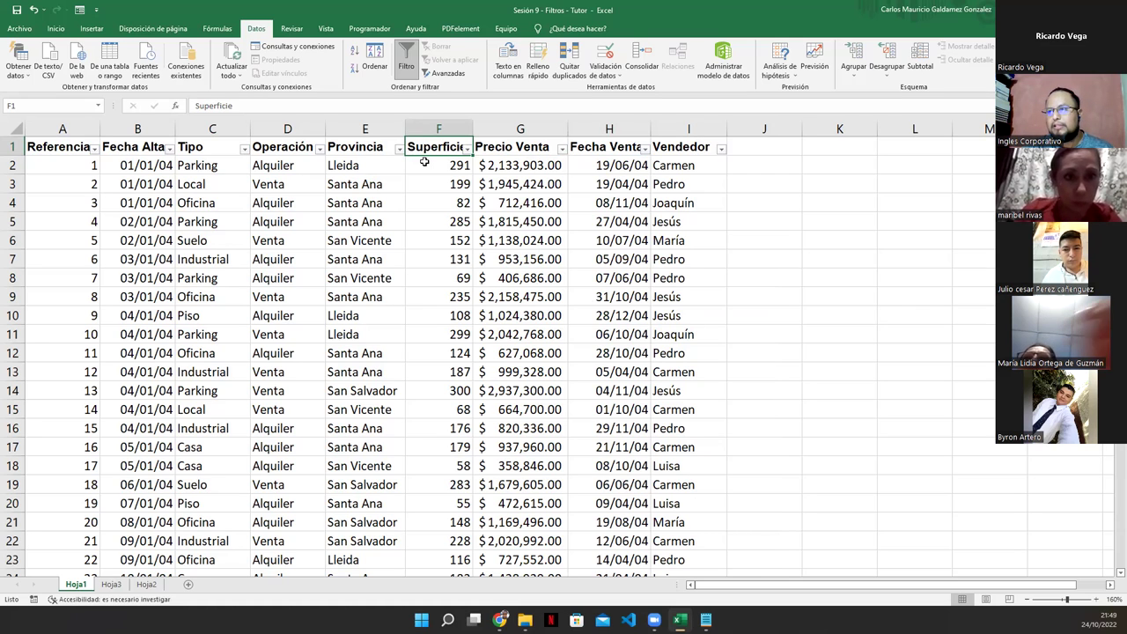
left_click(468, 149)
mouse_move(370, 253)
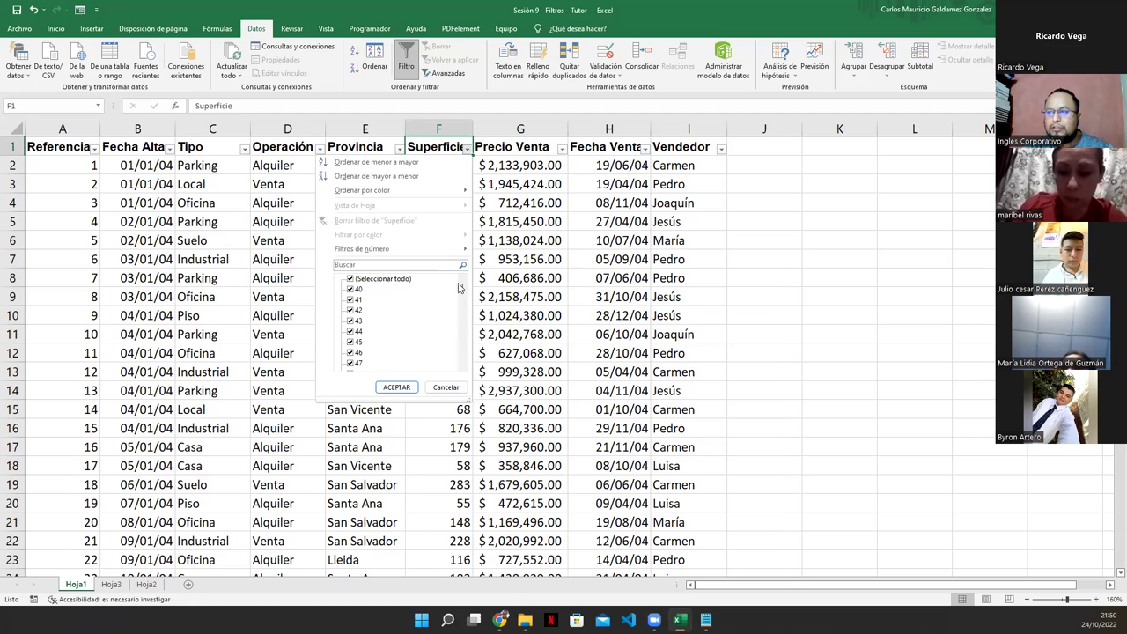
left_click_drag(464, 295, 474, 338)
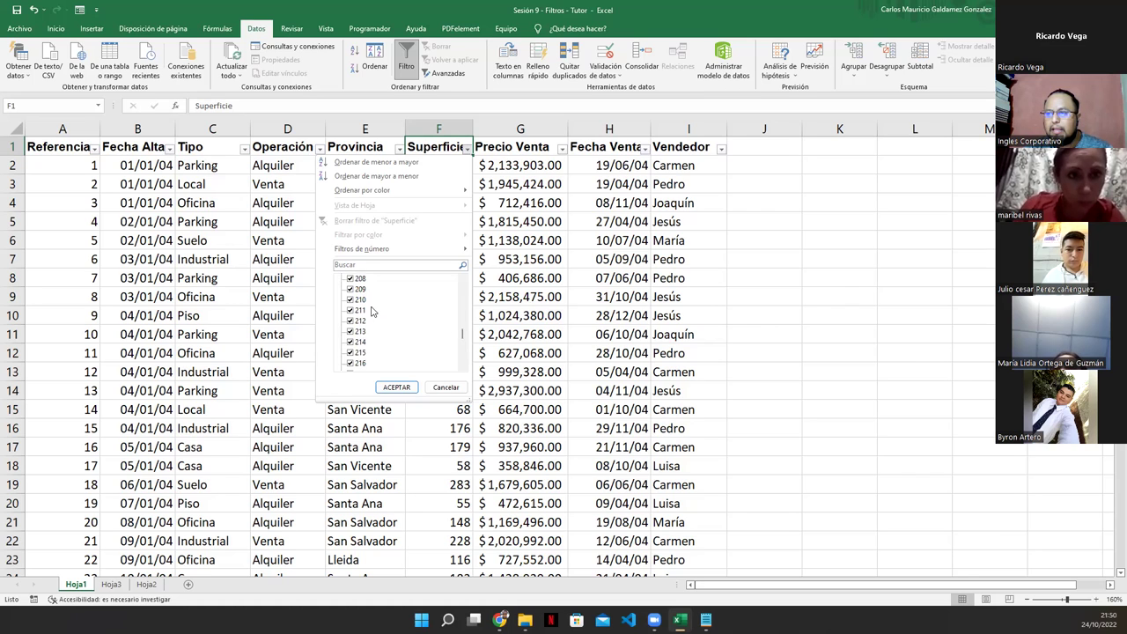
scroll(393, 308, "up", 2)
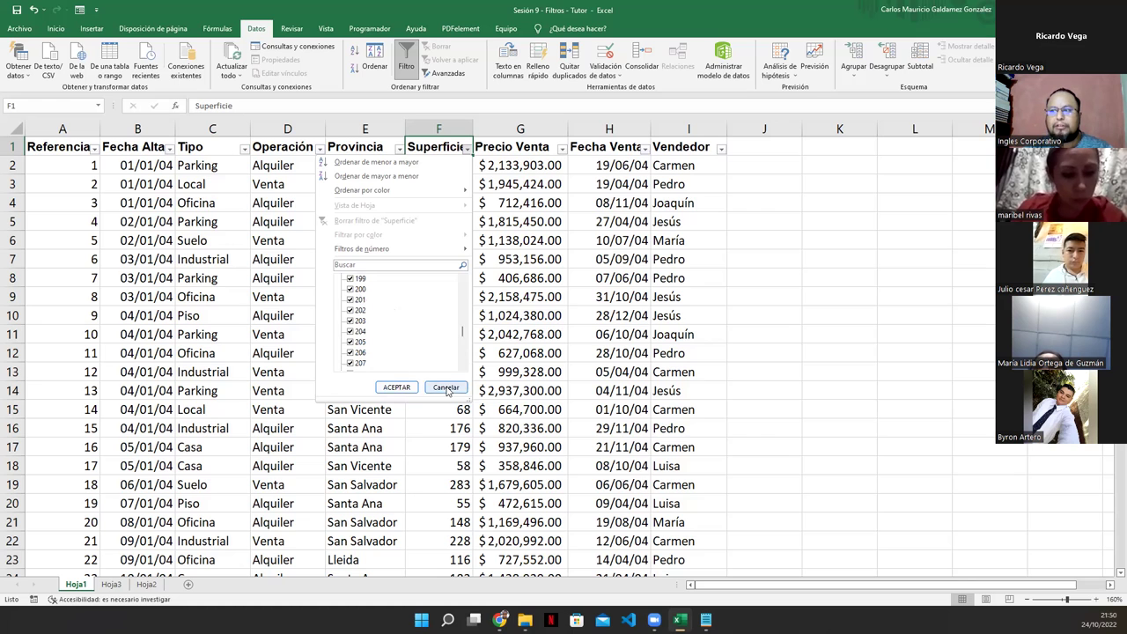
mouse_move(450, 248)
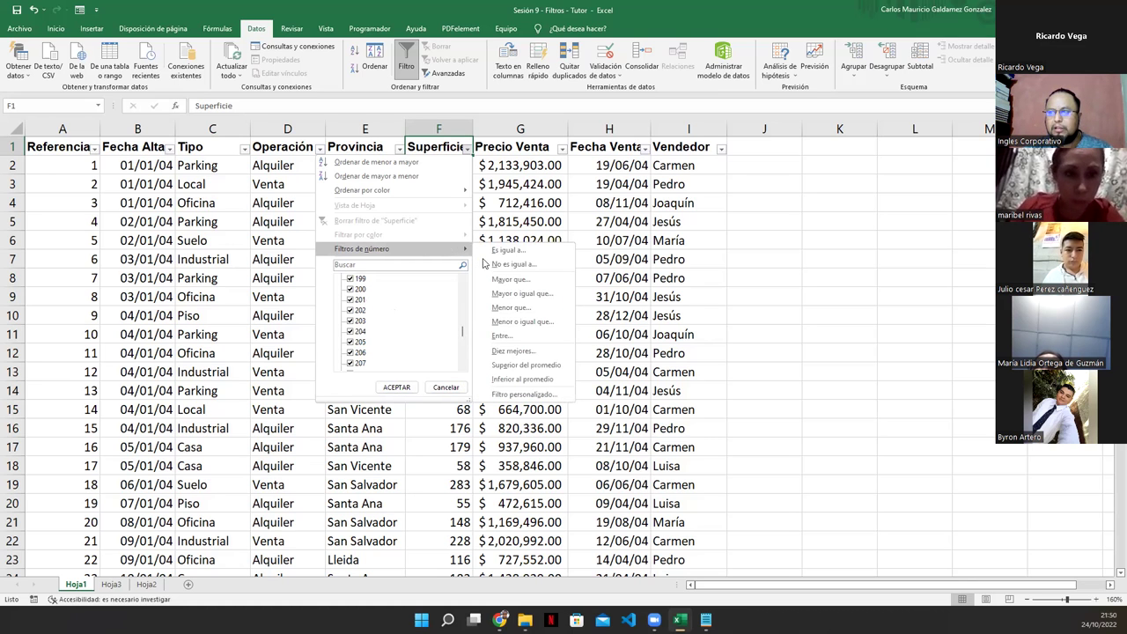
left_click(502, 335)
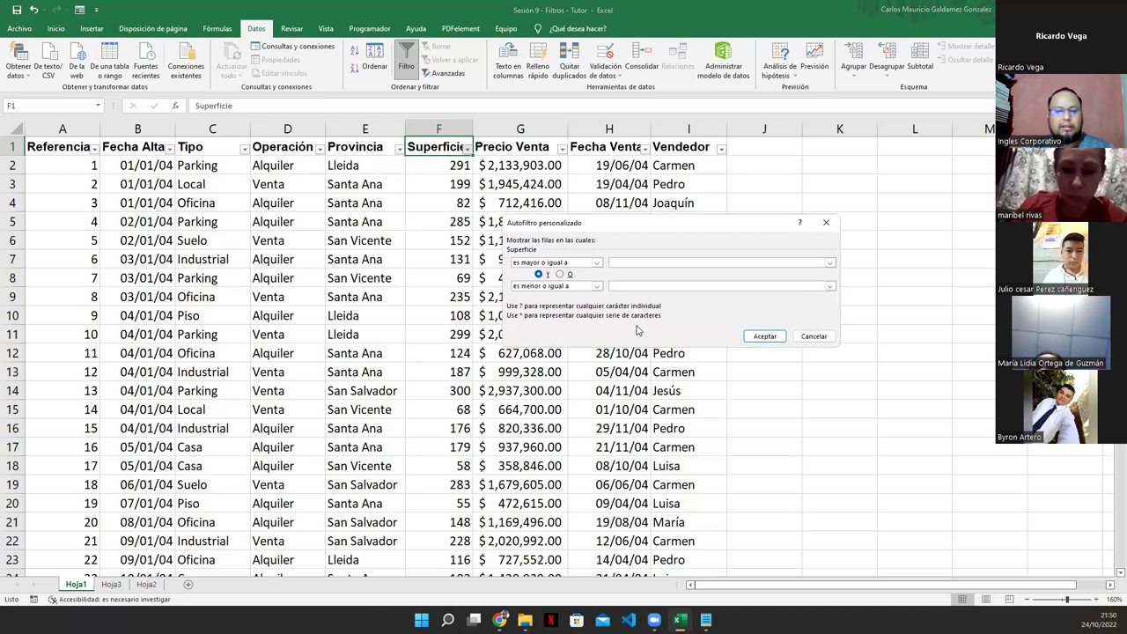
type("200")
key("Tab")
key("Tab")
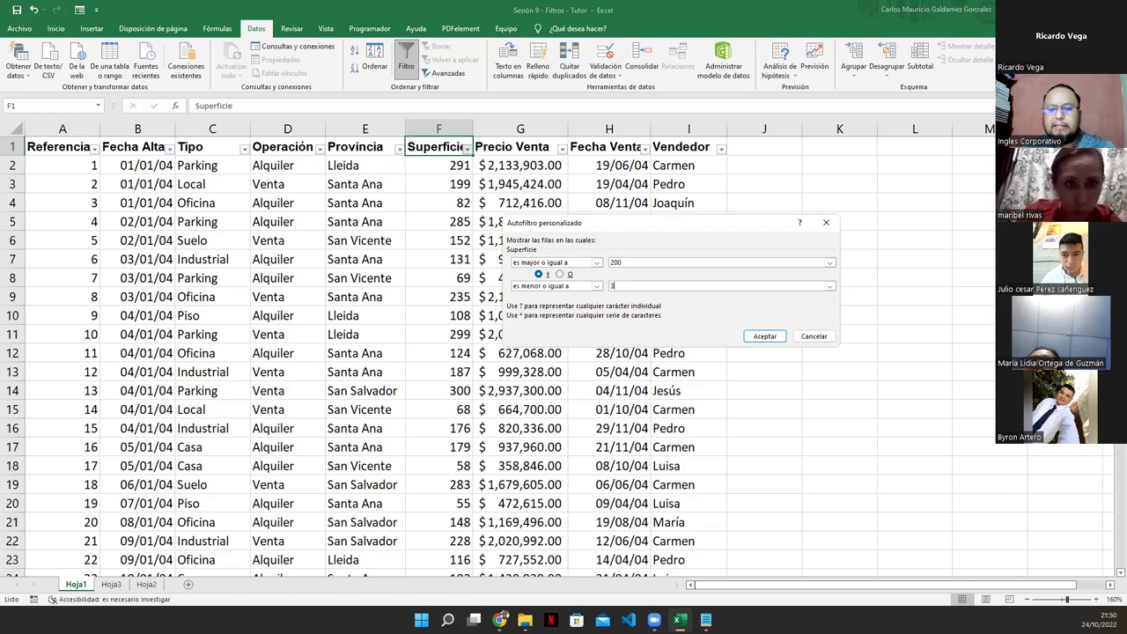
left_click(762, 337)
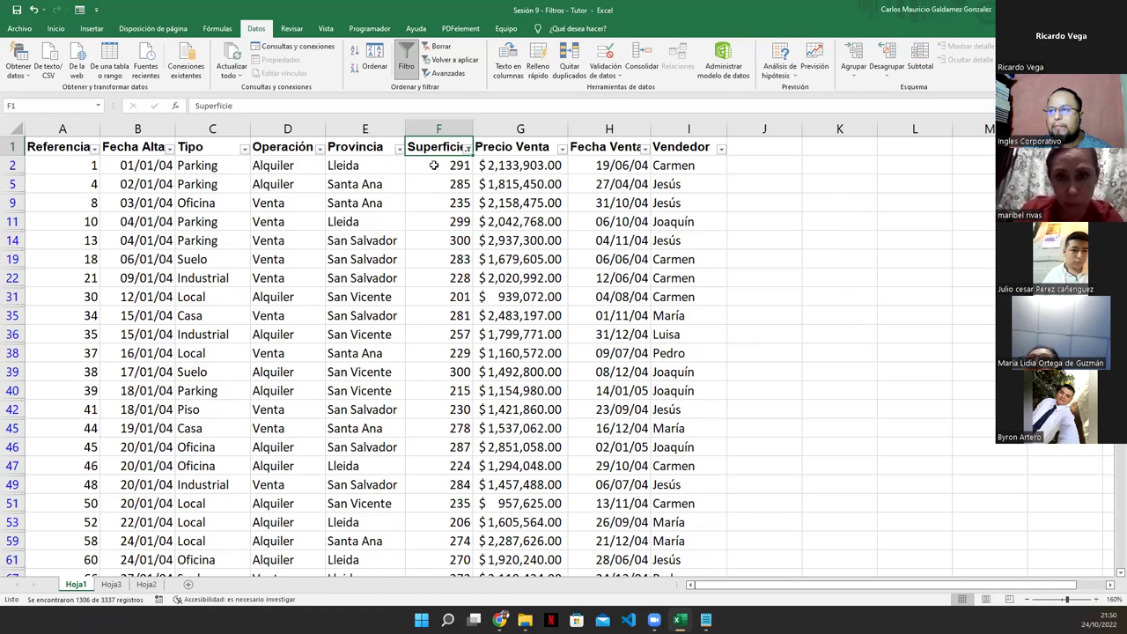
- Select all filtered Superficie values from the first data row down to check their count, and return to the column header
left_click(437, 164)
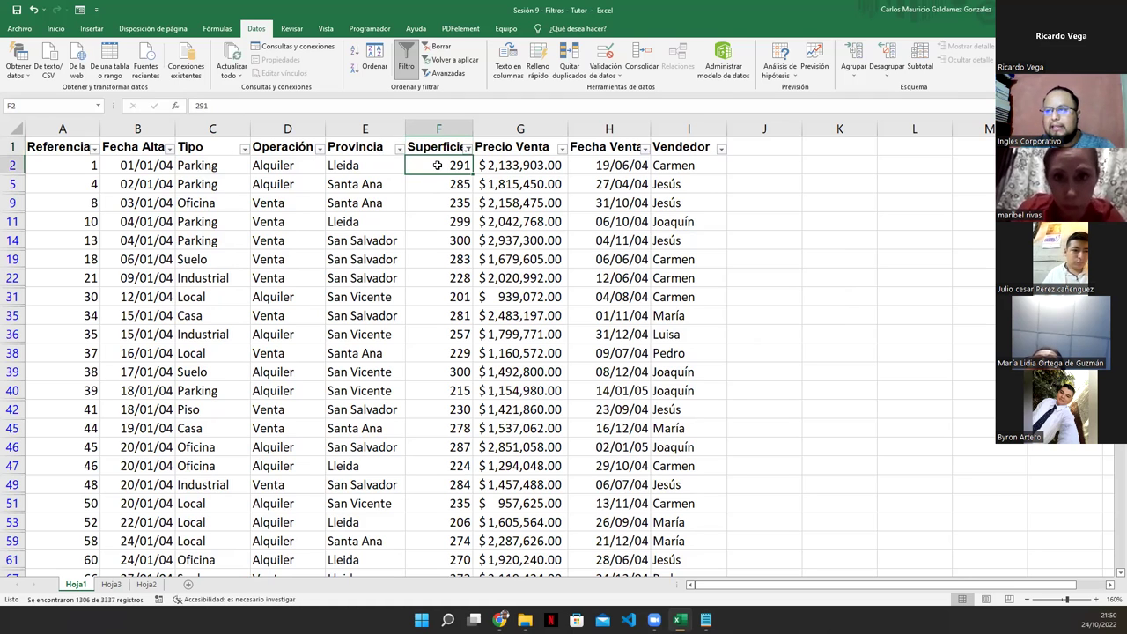
key("ctrl+shift+Down")
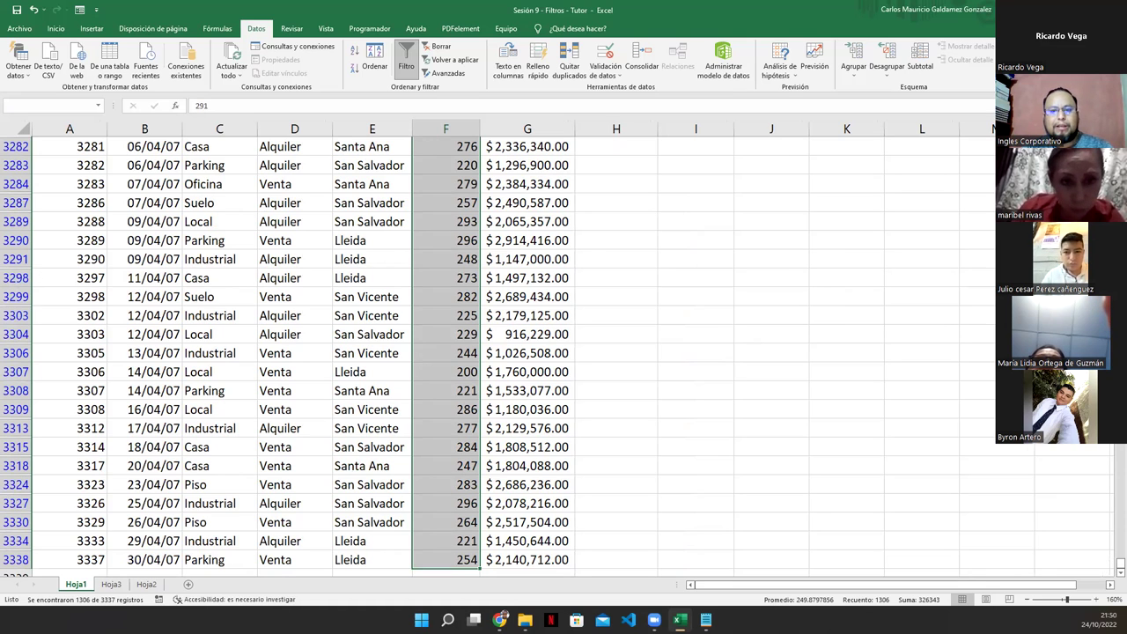
key("Down")
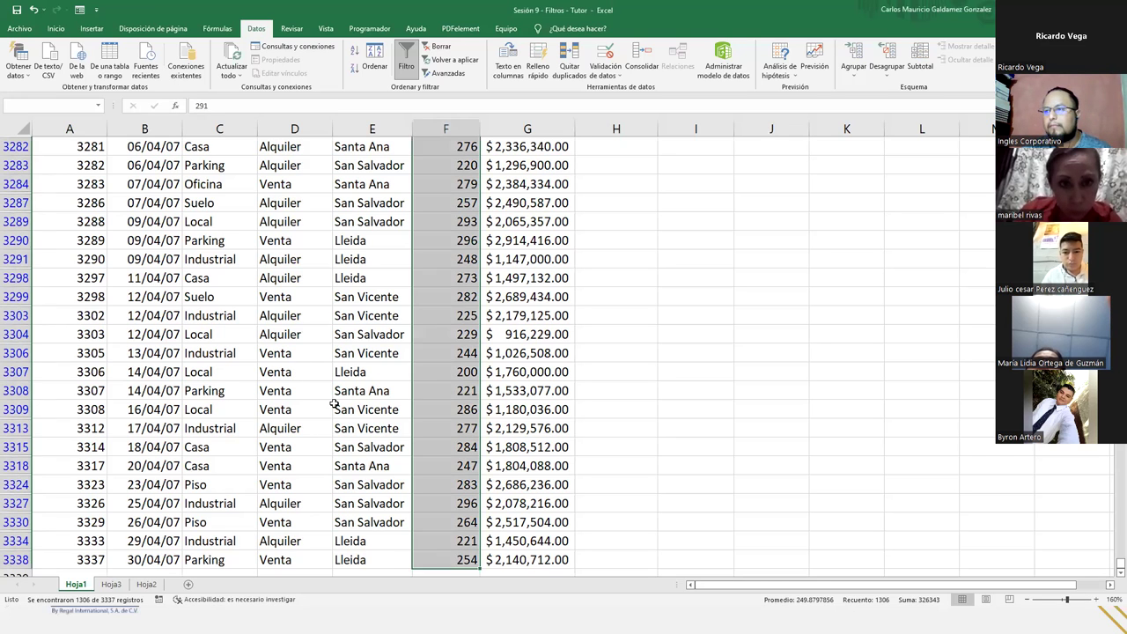
scroll(358, 413, "up", 5)
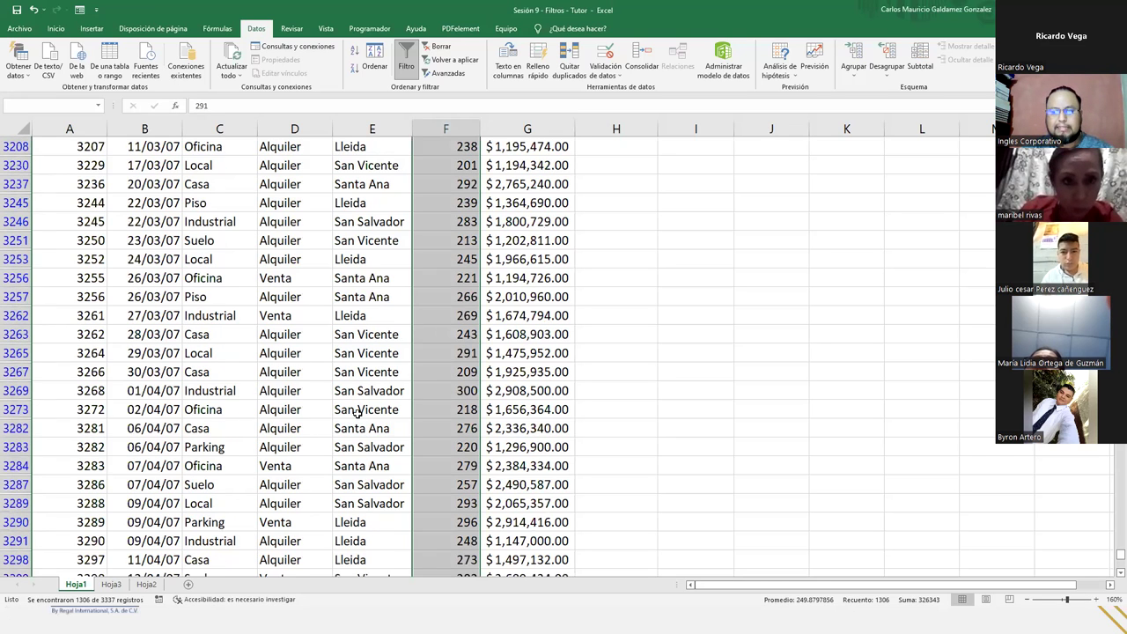
key("ctrl+Up")
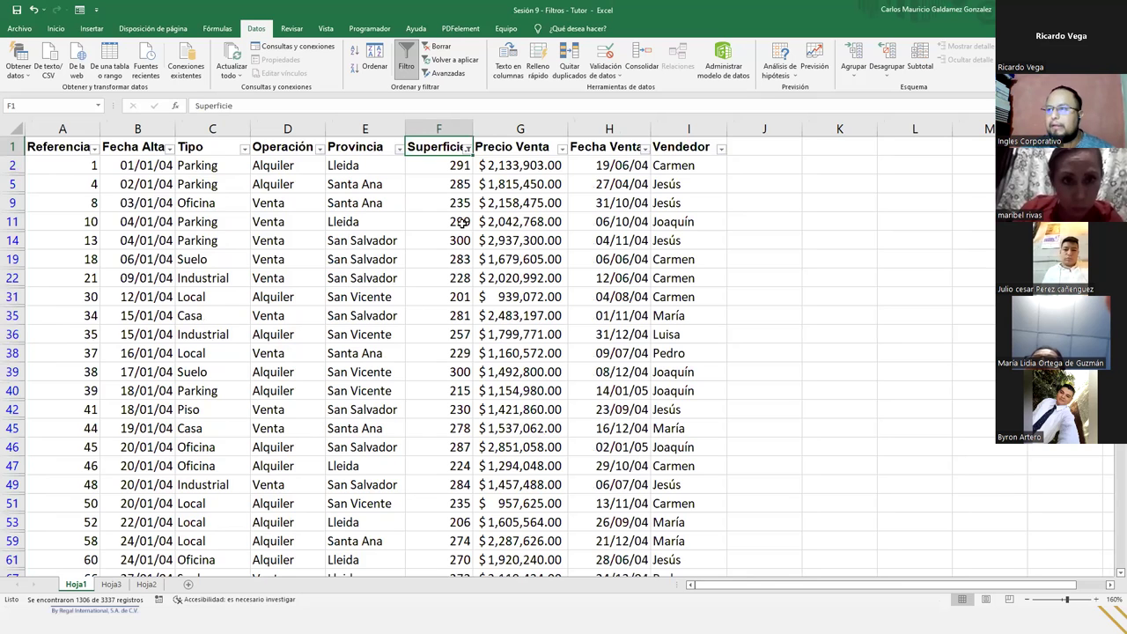
- Clear the Superficie column's filter to show the full table again
left_click(467, 150)
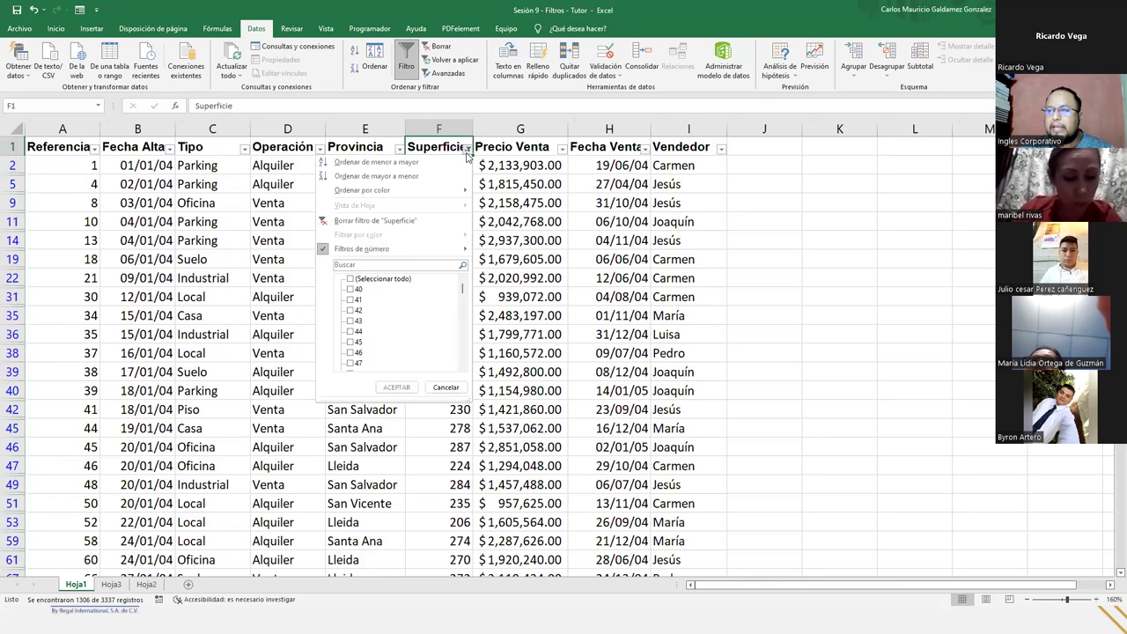
left_click(358, 222)
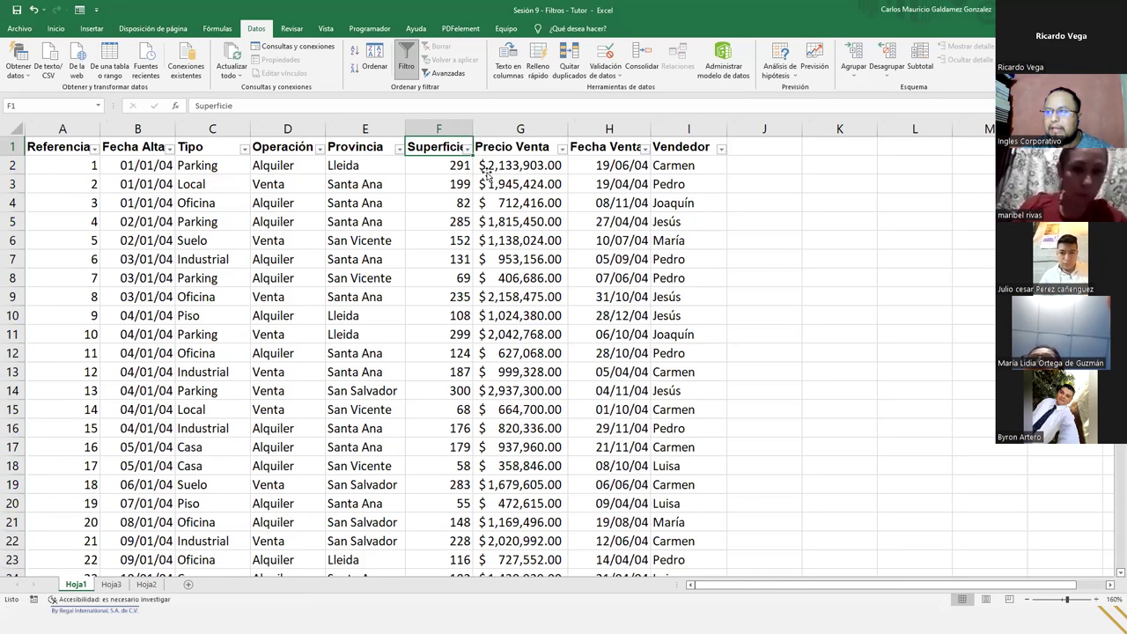
left_click(490, 171)
left_click(467, 149)
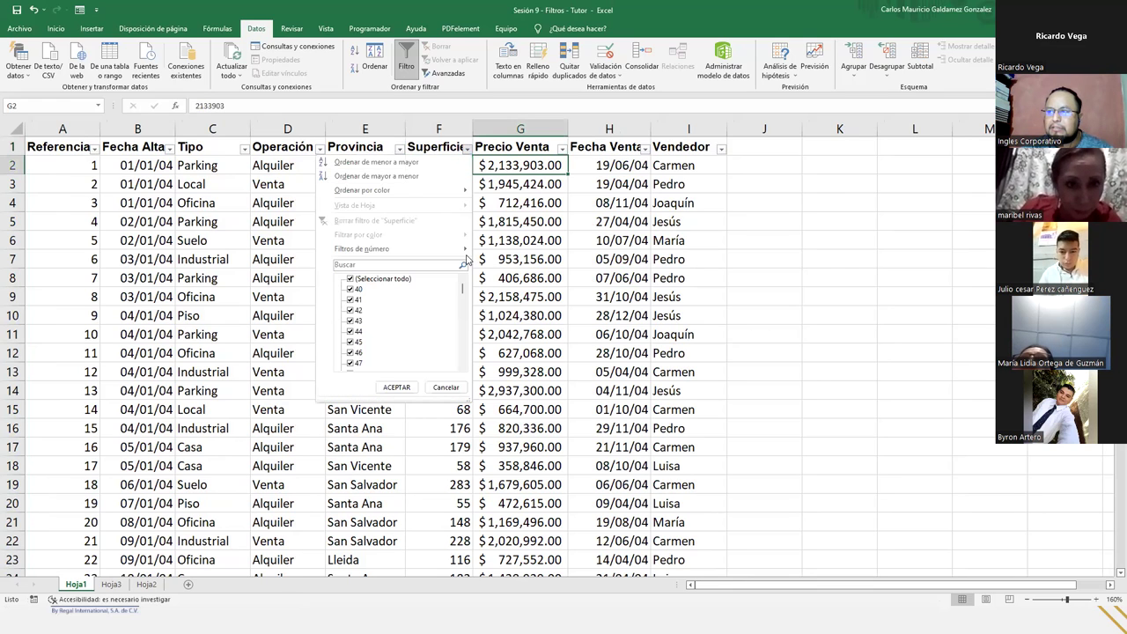
mouse_move(339, 254)
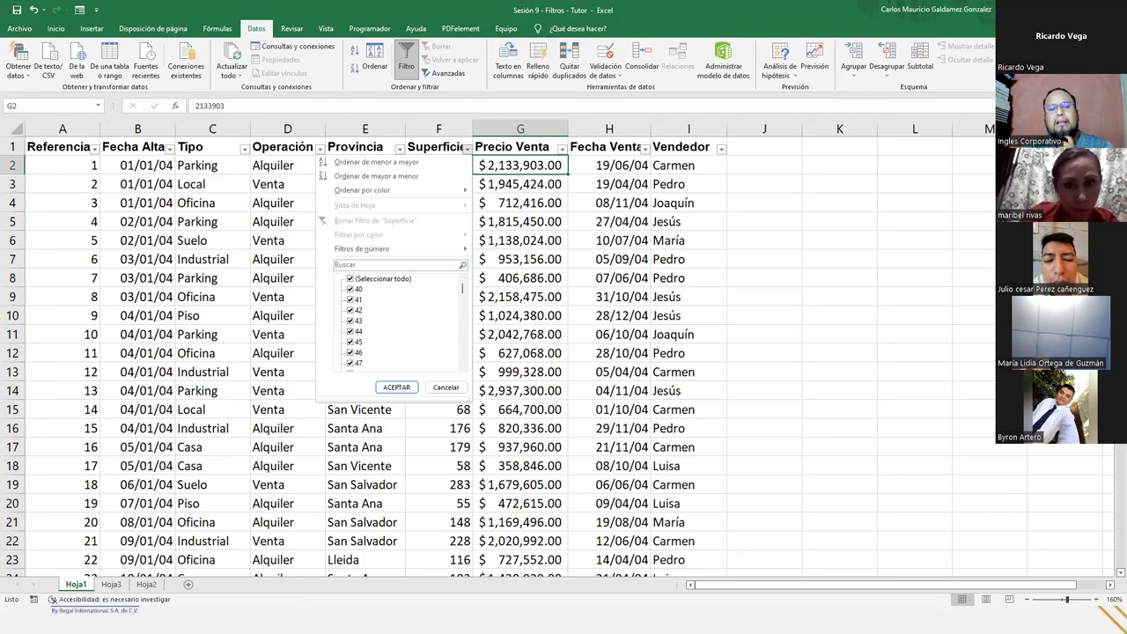
key("Escape")
left_click(56, 28)
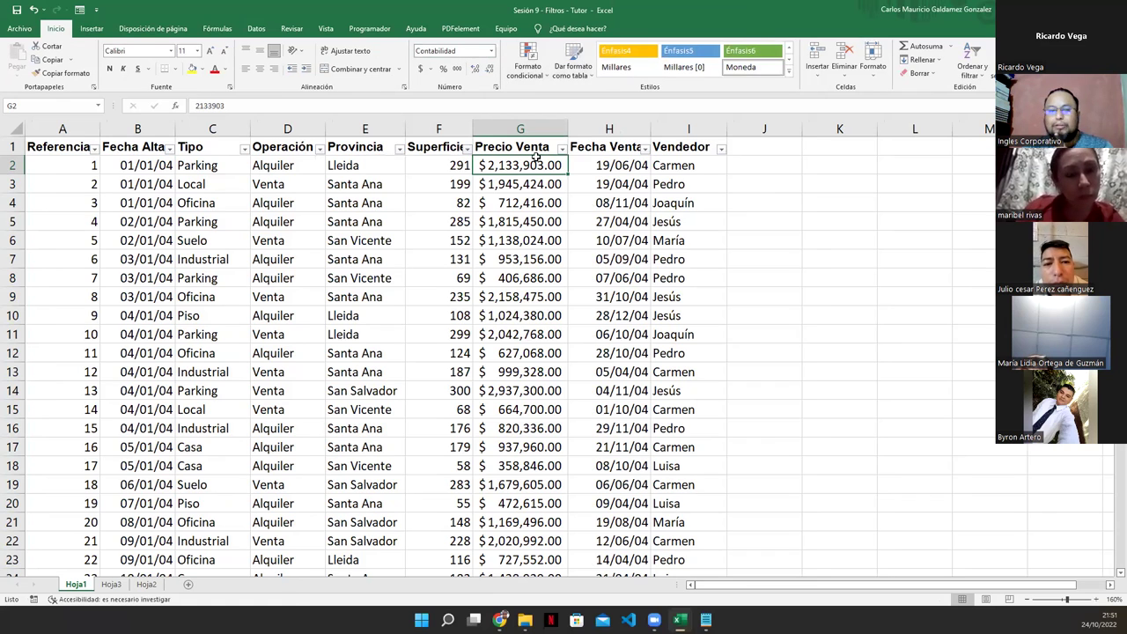
- Filter the Superficie column to show only values greater than 200
left_click(466, 148)
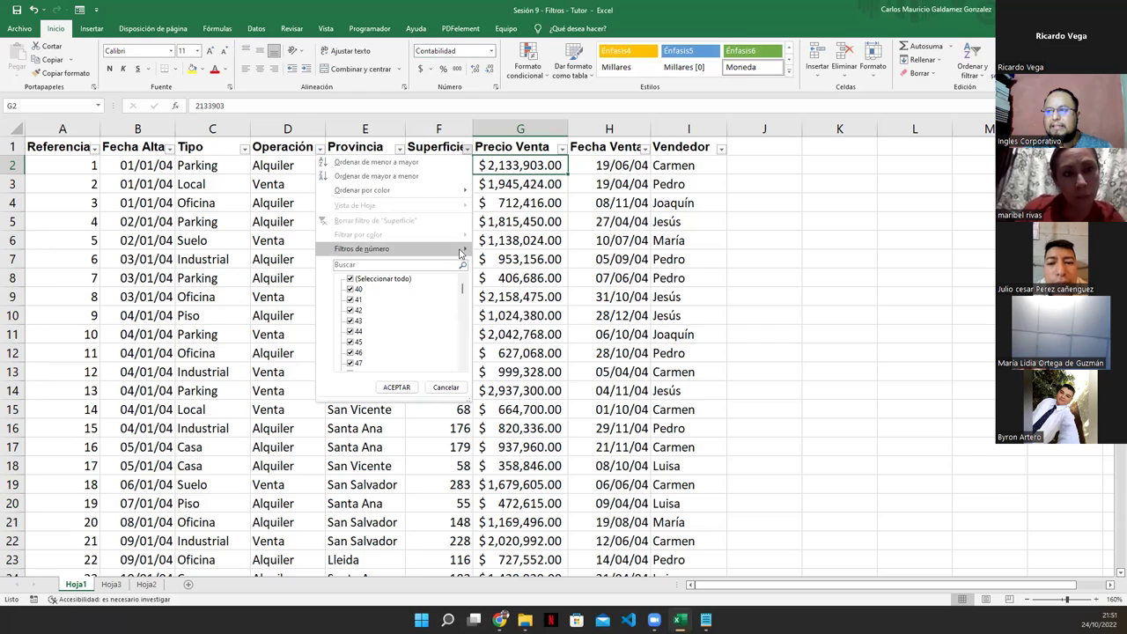
mouse_move(459, 253)
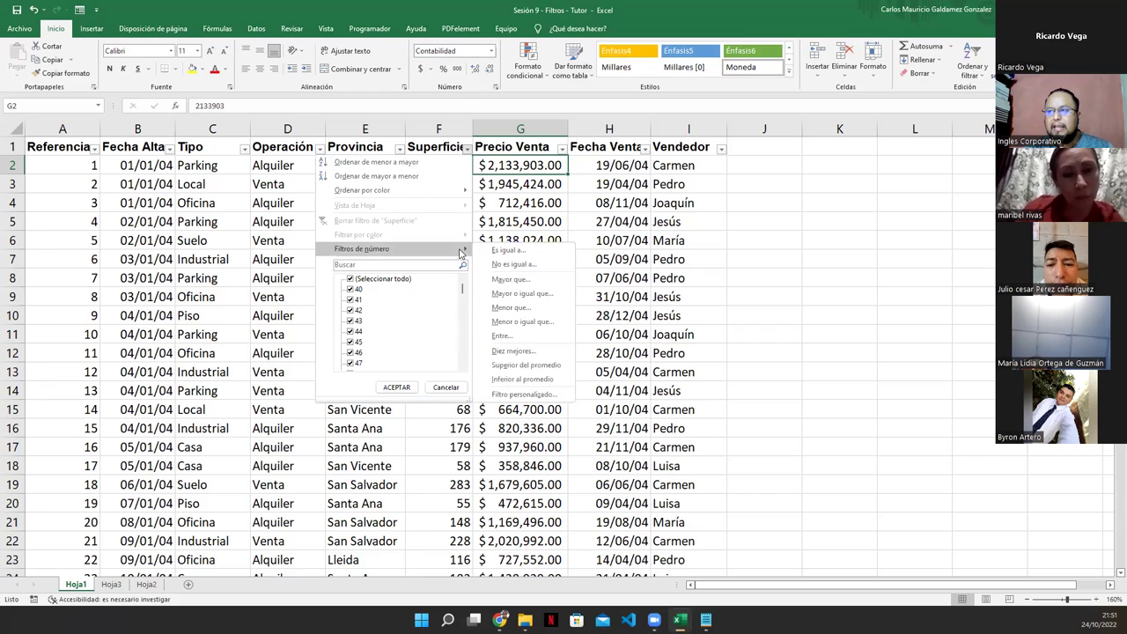
left_click(519, 280)
type("200")
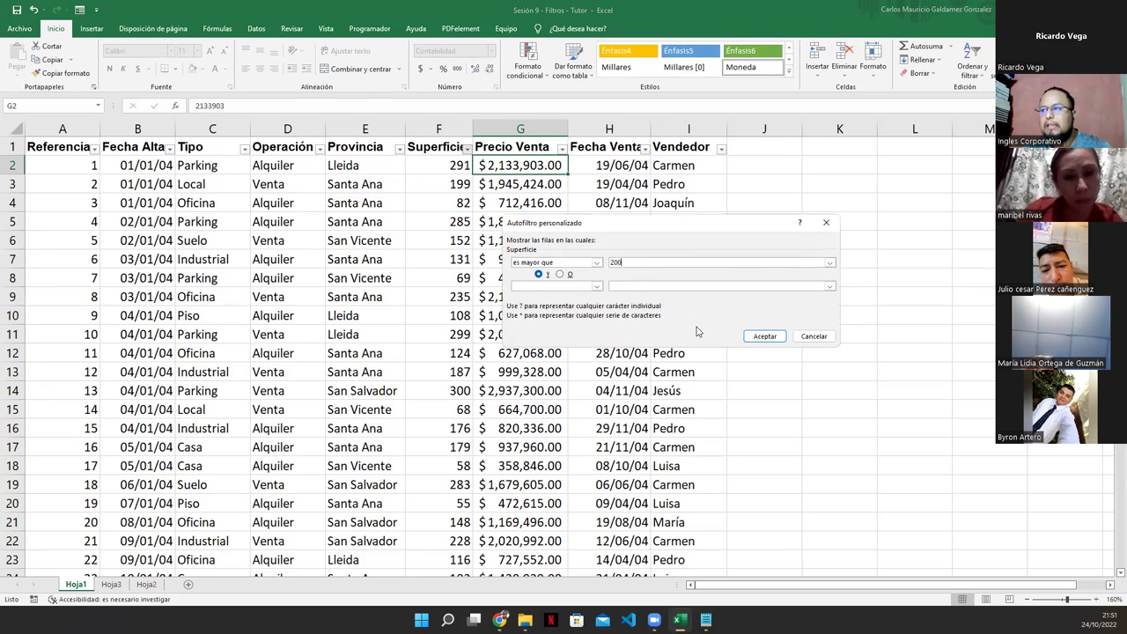
left_click(764, 336)
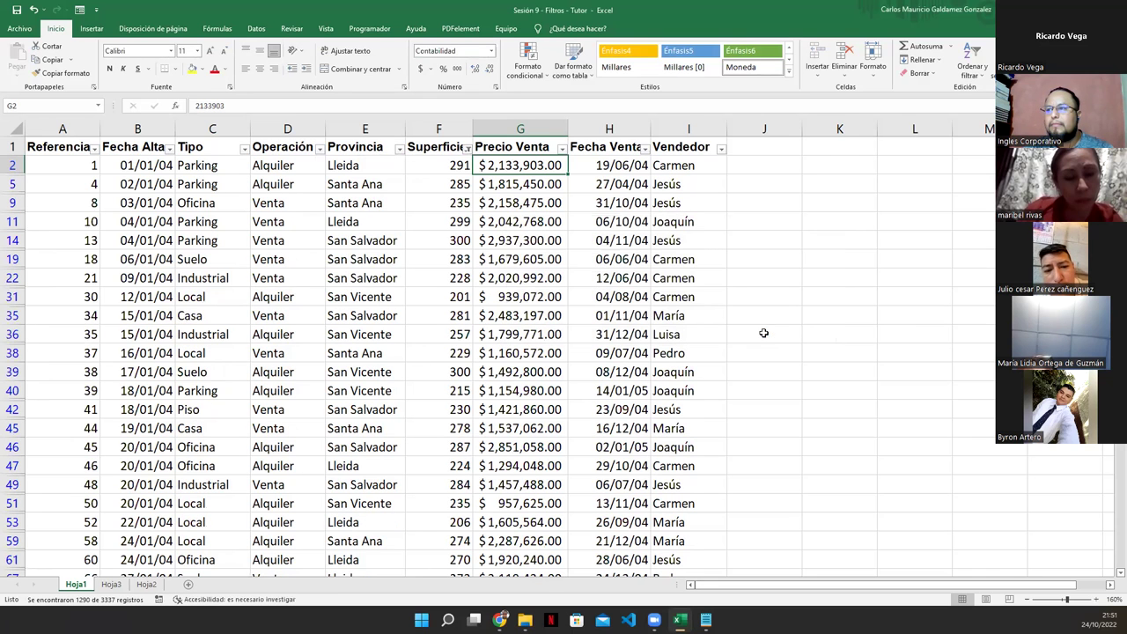
- Look over the Superficie values above 200, selecting them all to check the count, and return to the header
left_click(443, 166)
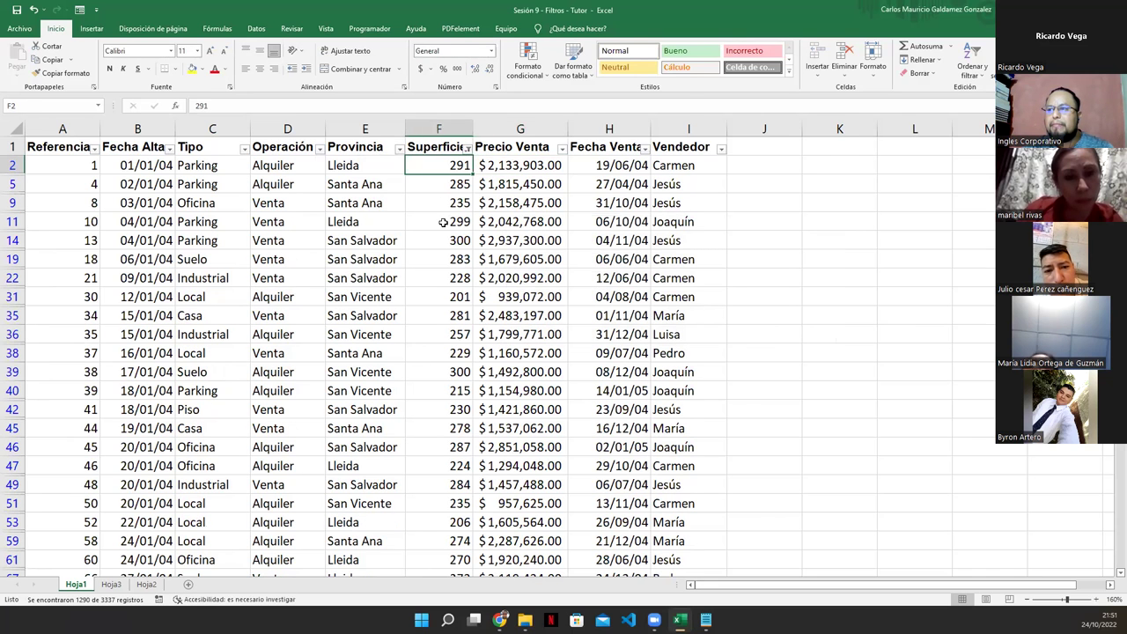
scroll(443, 222, "down", 2)
scroll(445, 300, "up", 2)
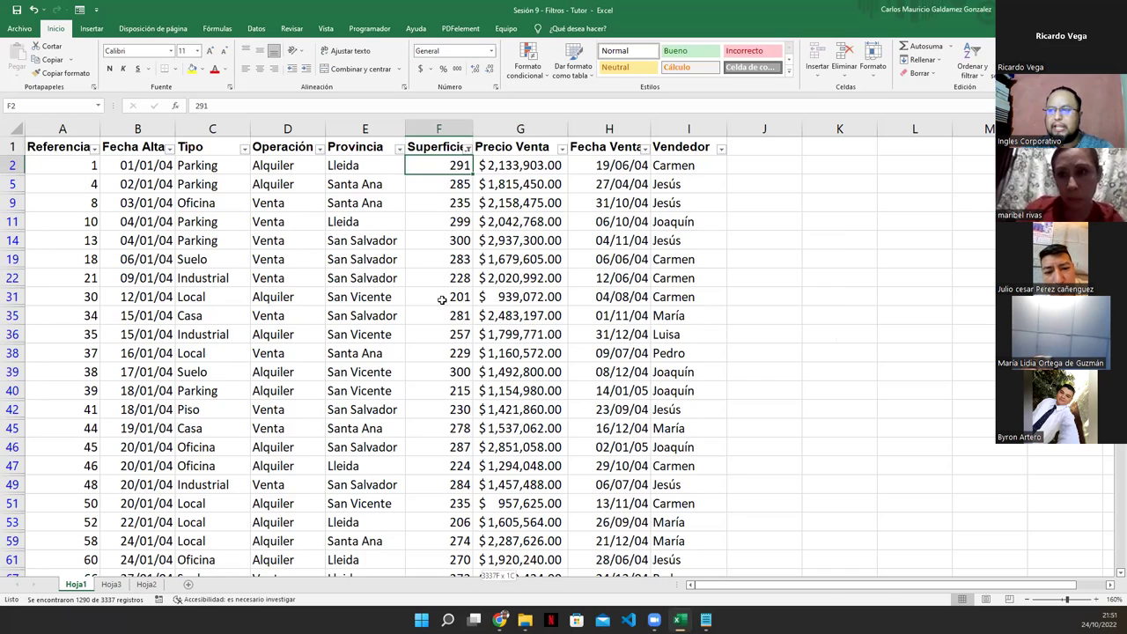
key("ctrl+shift+Down")
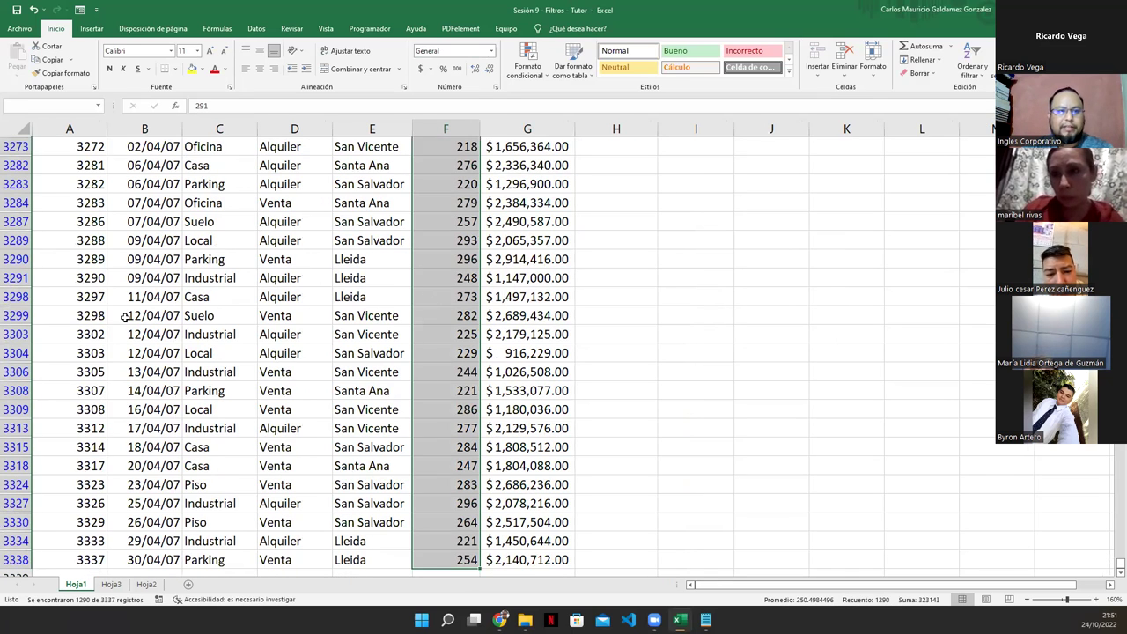
key("ctrl+Up")
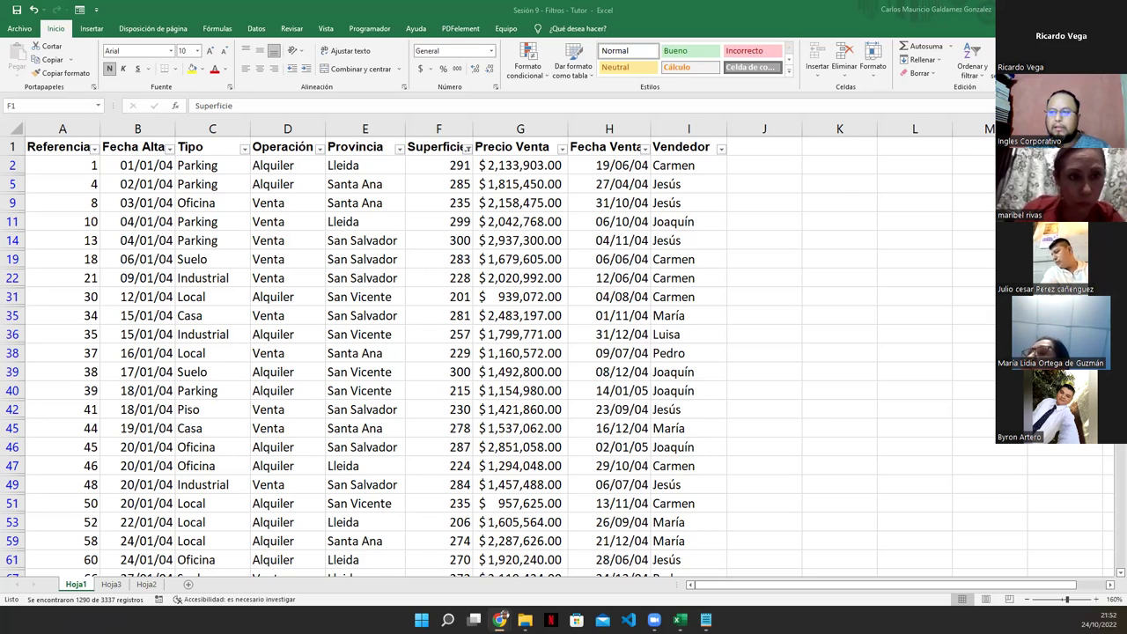
- Open the Hoja3 sheet and go over the Vendedor, Operación and Tipo criteria assigned to Grupo 1
left_click(110, 586)
left_click(207, 213)
left_click_drag(158, 151, 231, 222)
left_click(159, 176)
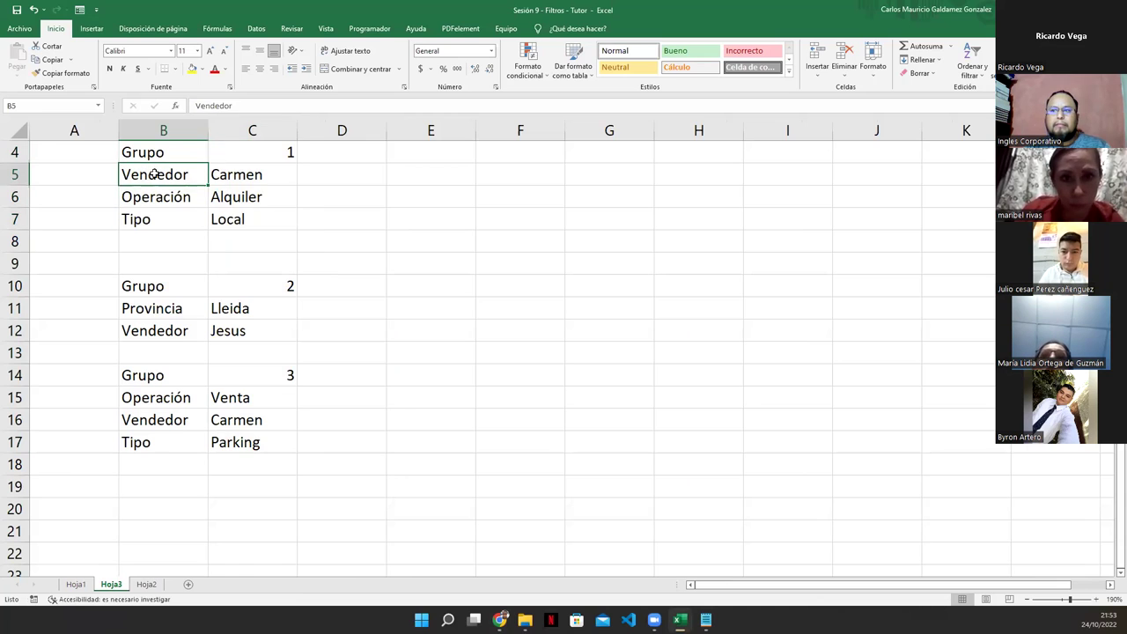
left_click_drag(164, 176, 244, 186)
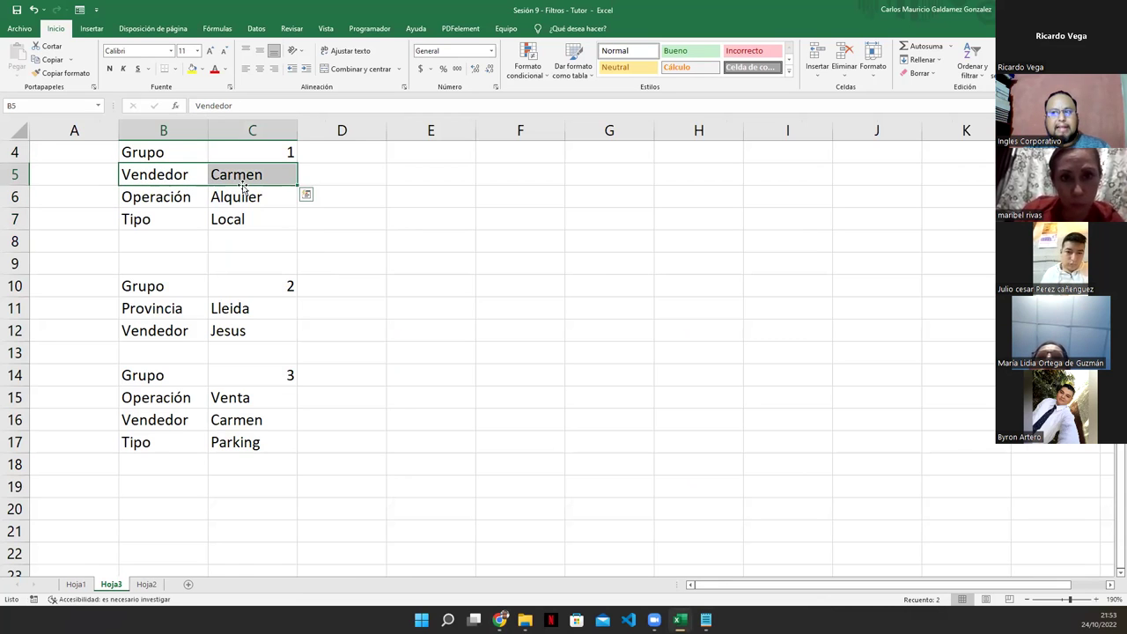
left_click(127, 199)
left_click_drag(127, 199, 219, 197)
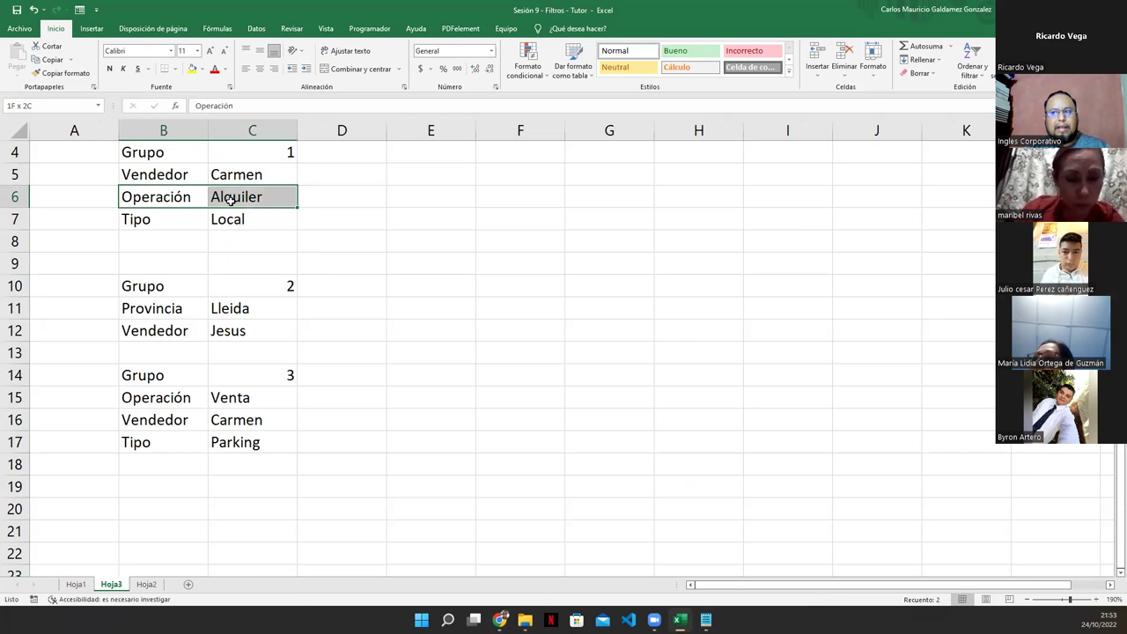
left_click(147, 220)
left_click_drag(147, 220, 217, 229)
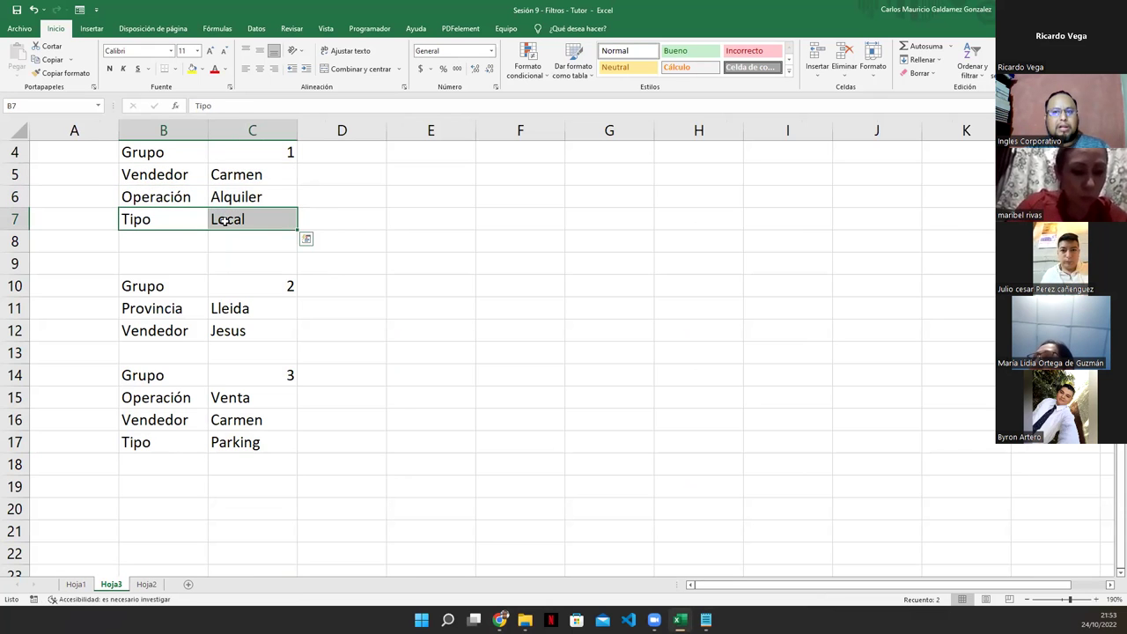
left_click_drag(172, 153, 219, 220)
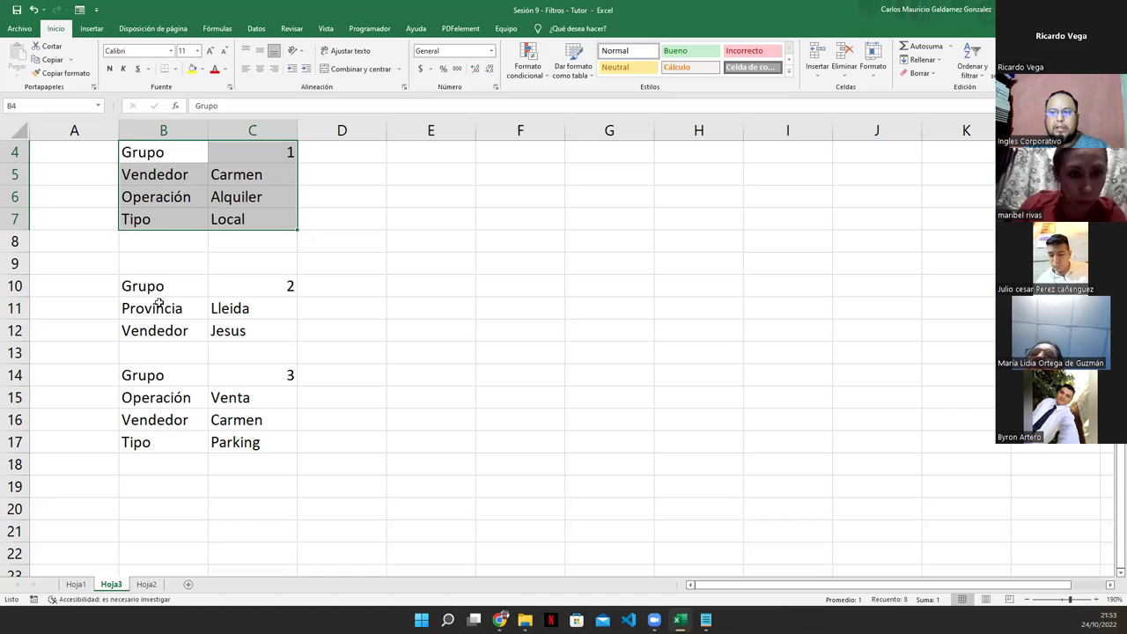
- Go over the Provincia and Vendedor criteria assigned to Grupo 2 by selecting their cells
left_click_drag(154, 286, 229, 339)
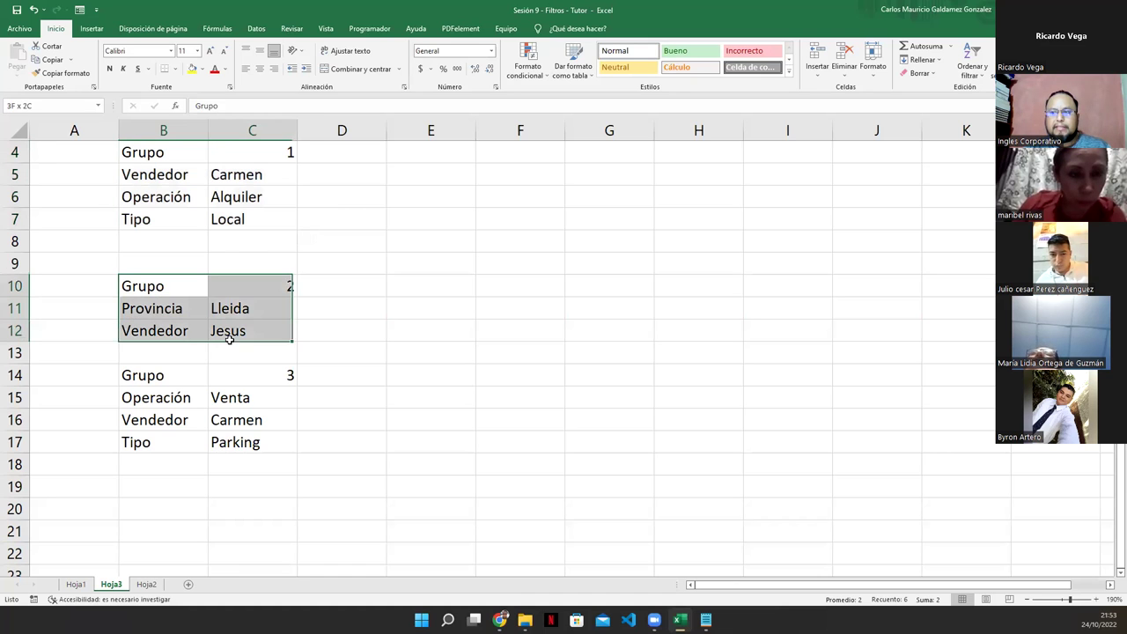
left_click(170, 310)
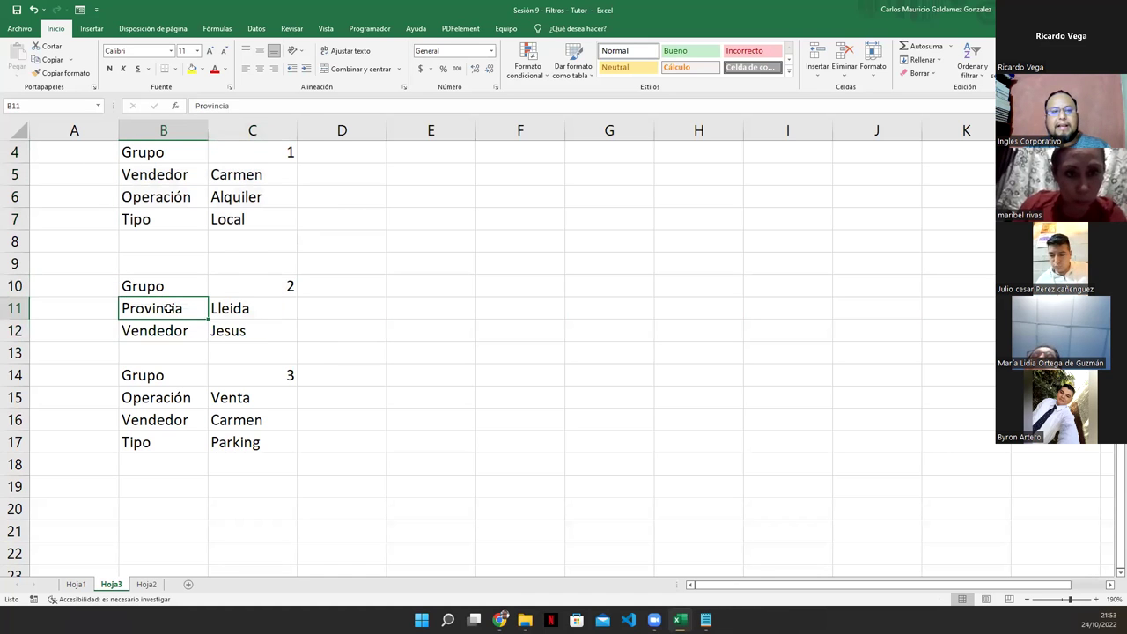
left_click(234, 308)
left_click(180, 333)
left_click_drag(181, 333, 225, 333)
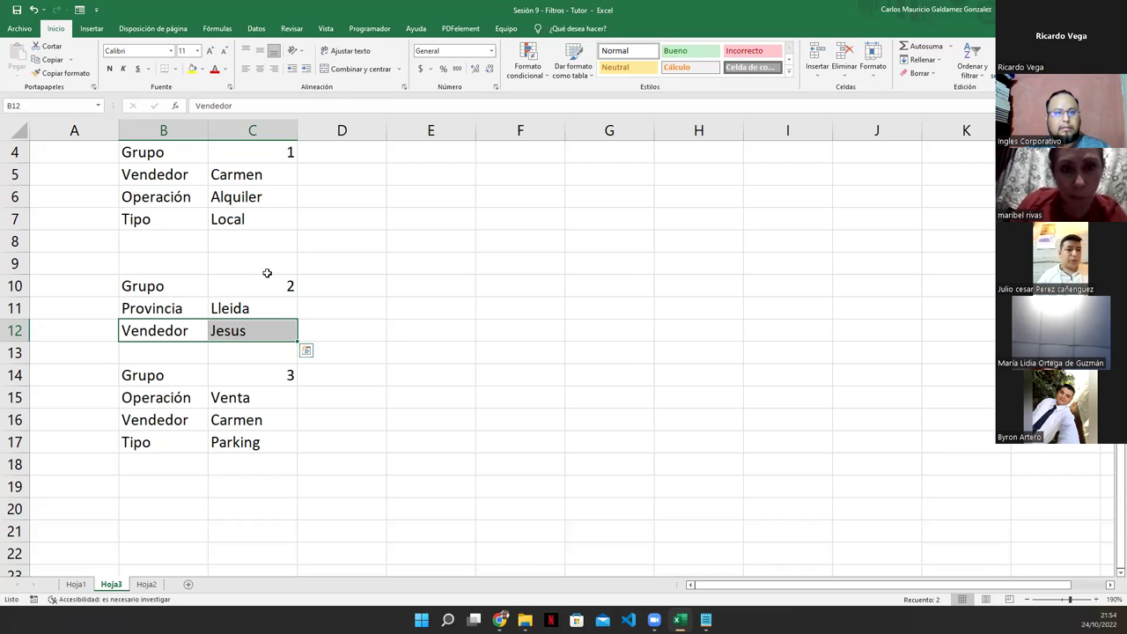
- Go over the Operación, Vendedor and Tipo criteria assigned to Grupo 3 by selecting their cells
left_click_drag(142, 384, 236, 442)
left_click(162, 397)
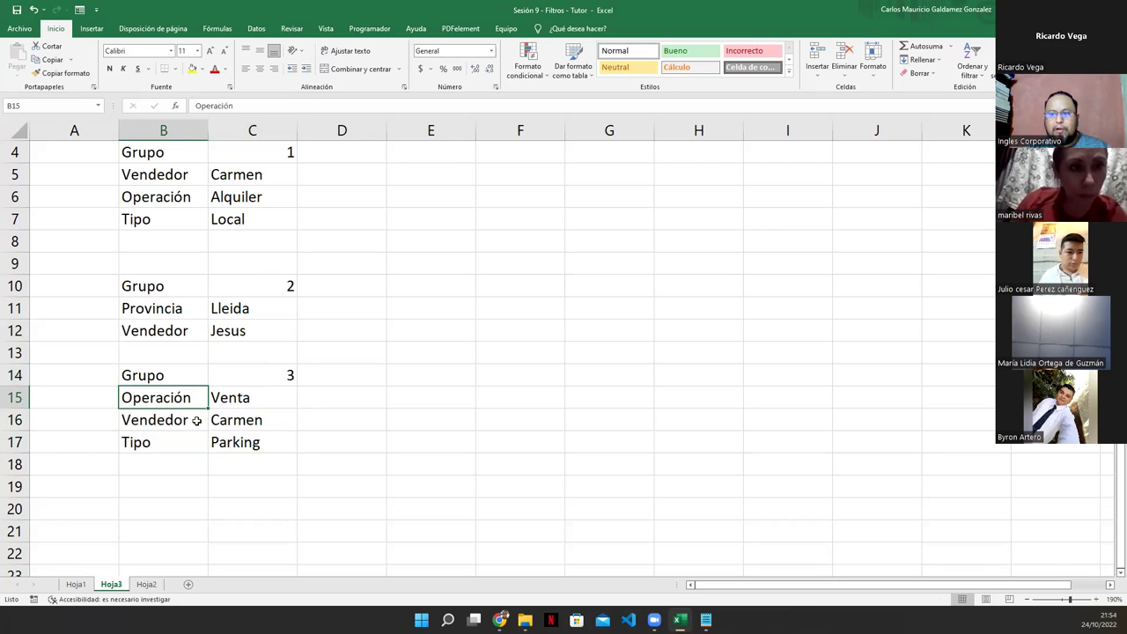
left_click(237, 398)
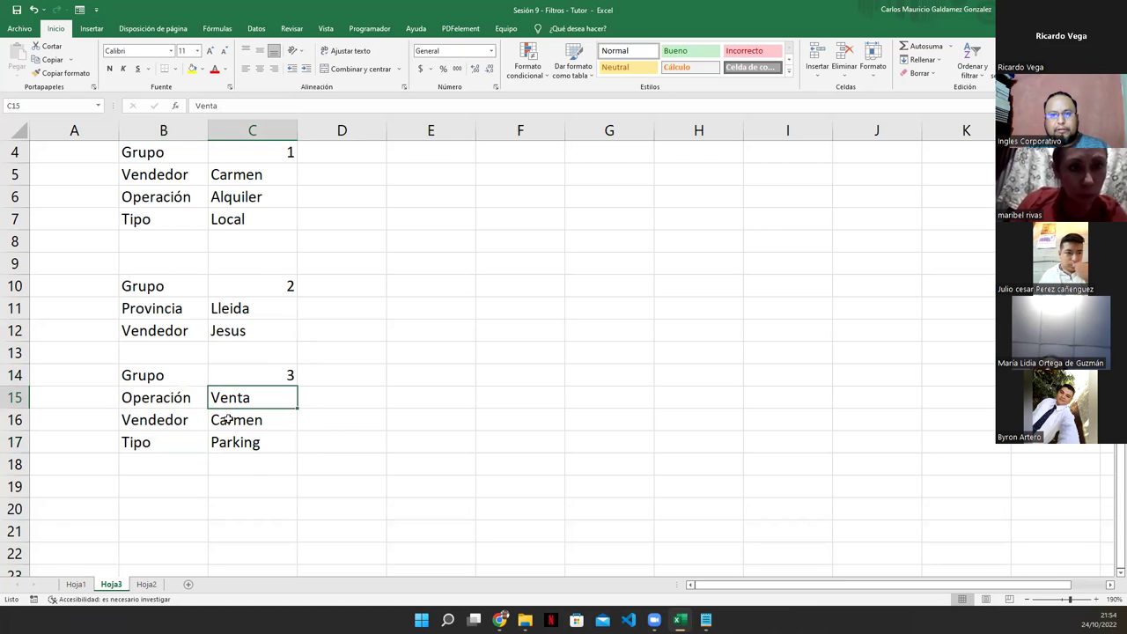
left_click(179, 423)
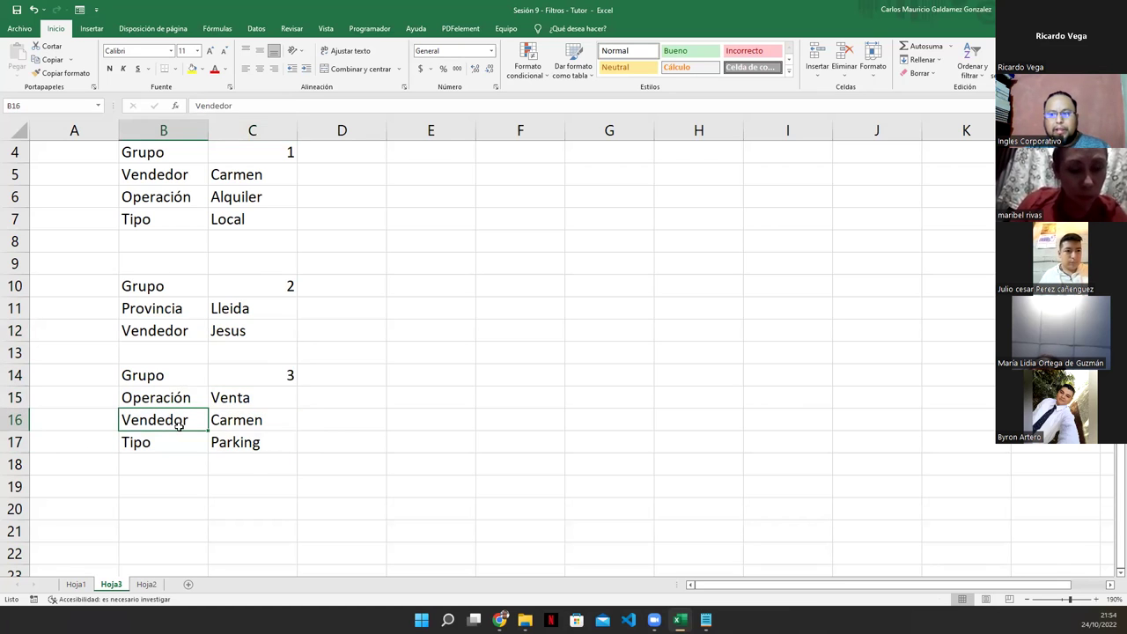
left_click(253, 425)
left_click(163, 442)
left_click(256, 441)
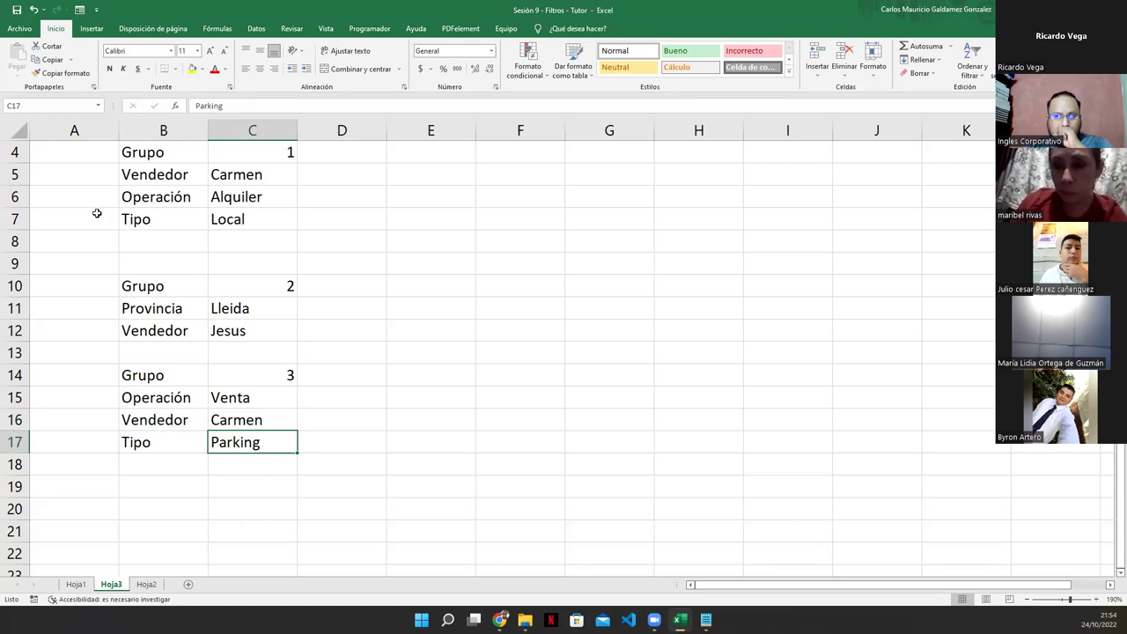
- Number Grupo 1's three criteria 1, 2 and 3 in cells A5 to A7
left_click(112, 169)
type("1")
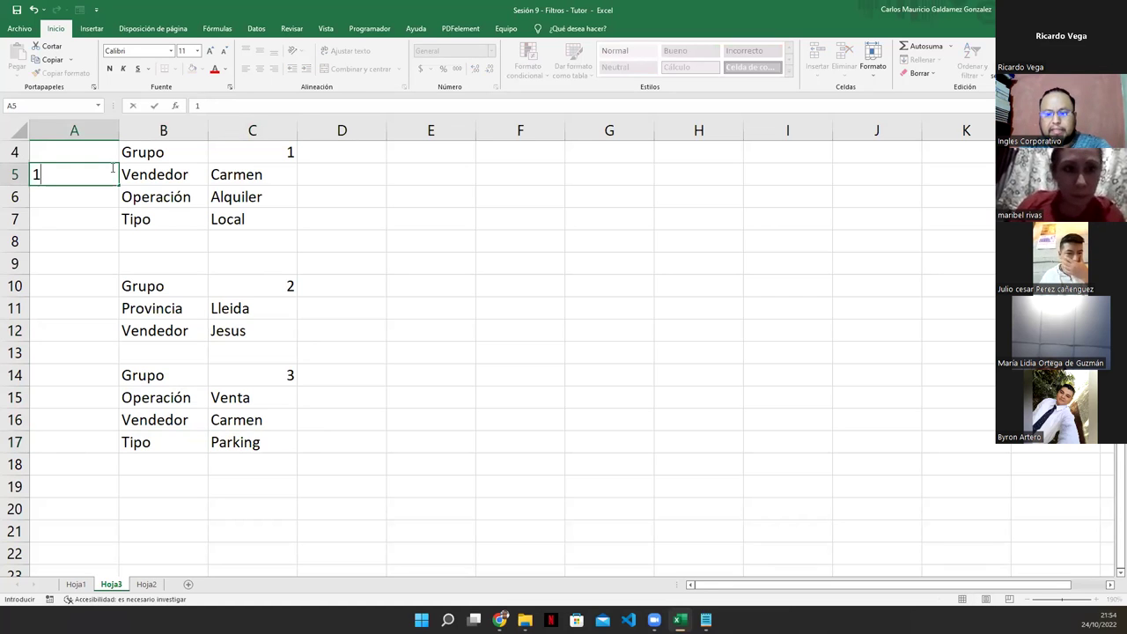
key("Return")
type("2")
key("Return")
type("3")
key("Return")
- Number Grupo 2's two criteria 1 and 2 in cells A11 and A12
key("Down")
key("Down")
key("Down")
type("1")
key("Return")
type("2")
key("Return")
- Number Grupo 3's three criteria 1, 2 and 3 in cells A15 to A17
key("Down")
key("Down")
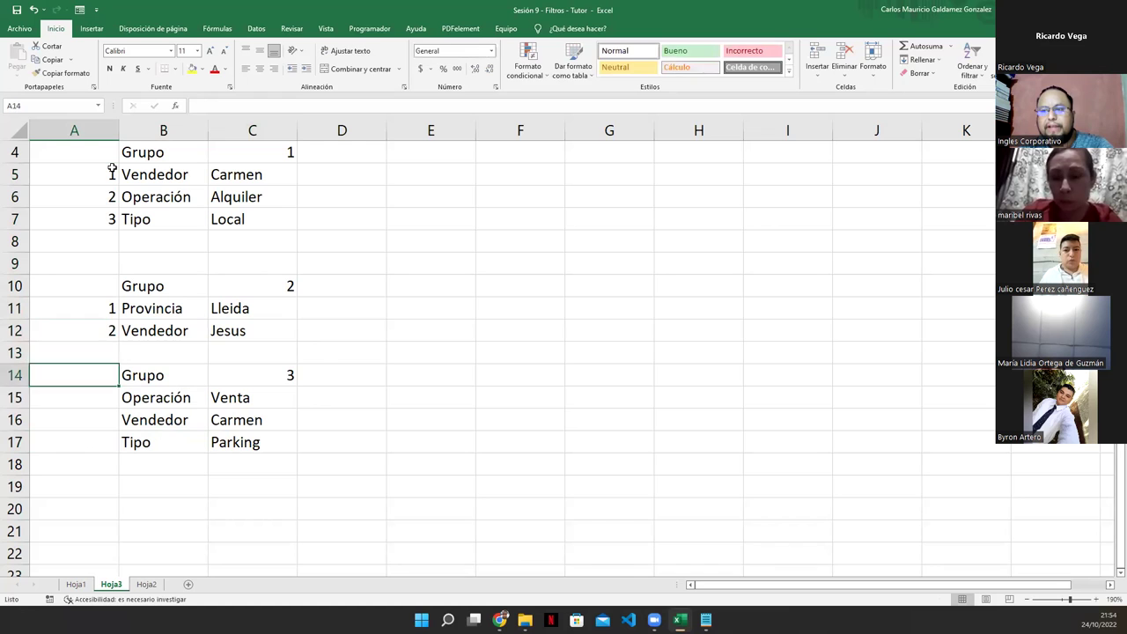
type("1")
key("Return")
type("2")
key("Return")
type("3")
key("Return")
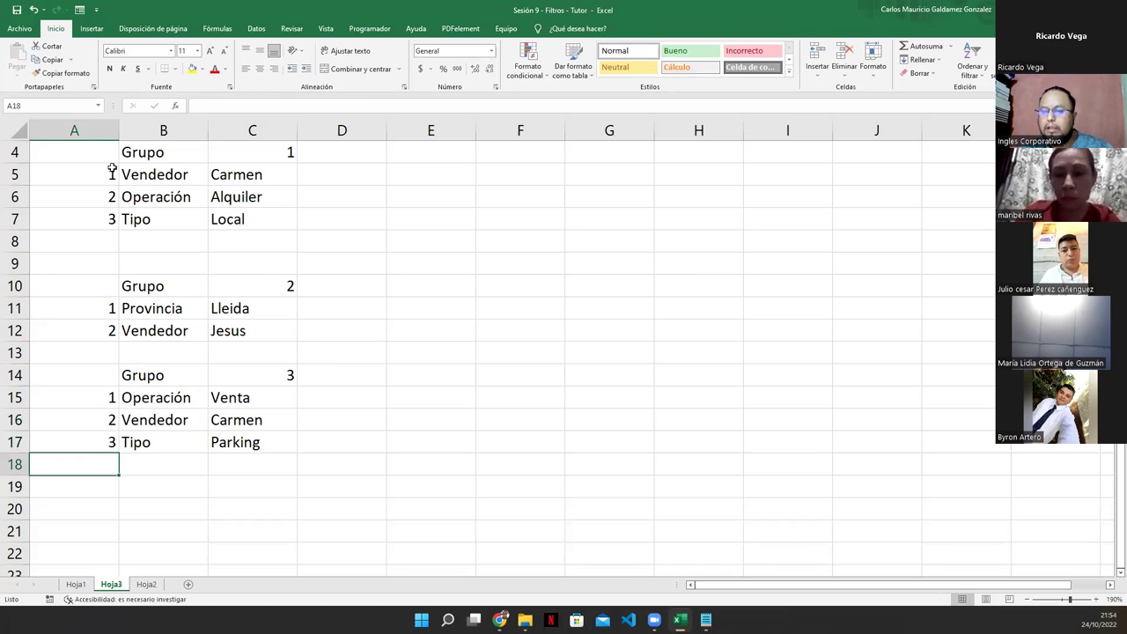
- Enter the heading "Registros" in column D and move it to D4, beside the Grupo 1 number
left_click(358, 211)
type("Registros")
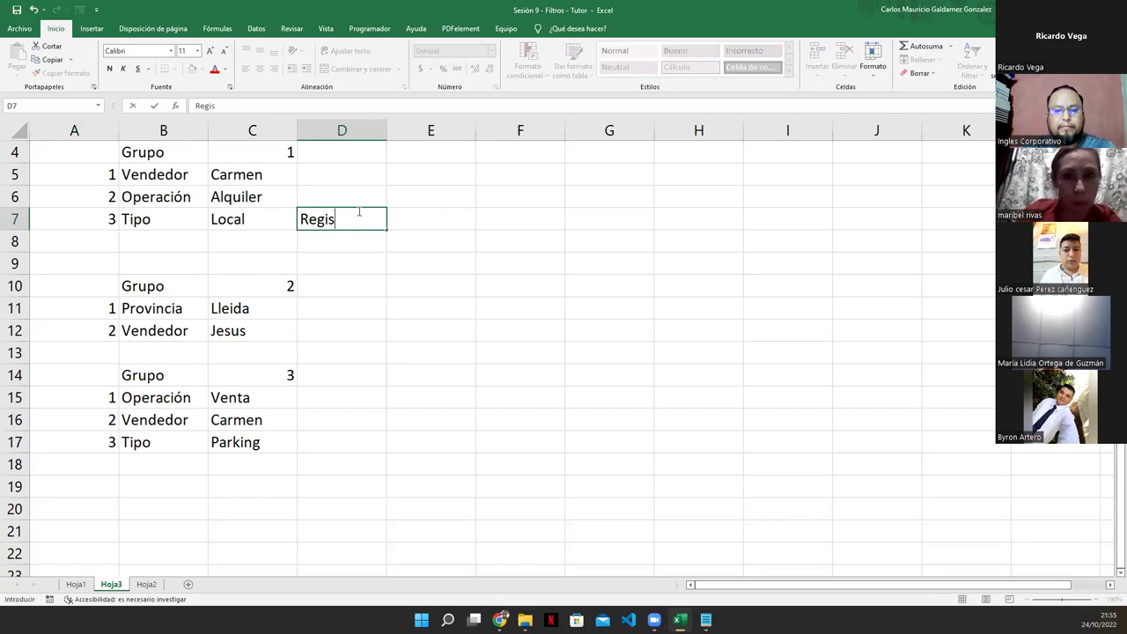
key("Return")
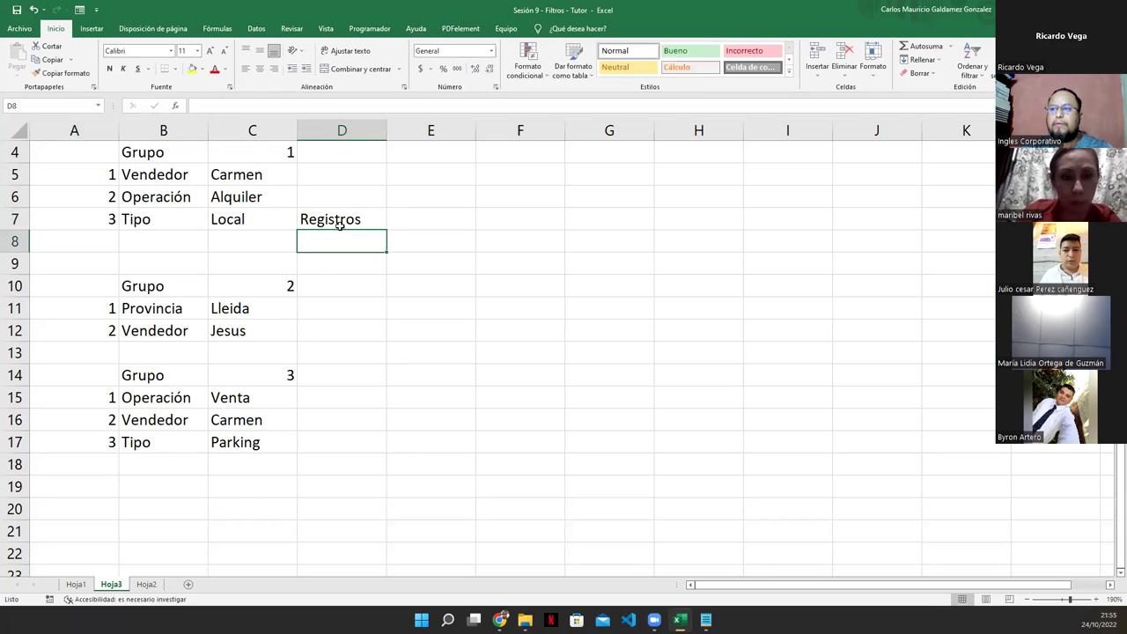
left_click(342, 224)
left_click_drag(343, 231, 344, 165)
- Copy the "Registros" heading to D10 and D14, beside the Grupo 2 and Grupo 3 numbers
key("ctrl+c")
left_click(324, 271)
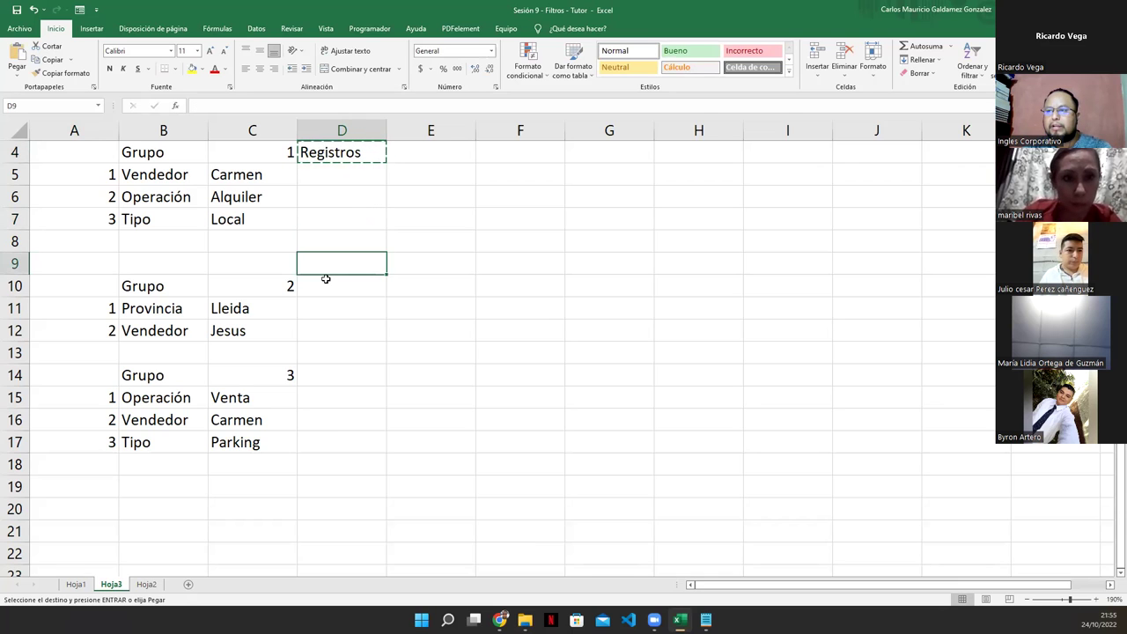
left_click(326, 286)
key("ctrl+v")
left_click(338, 375)
key("ctrl+v")
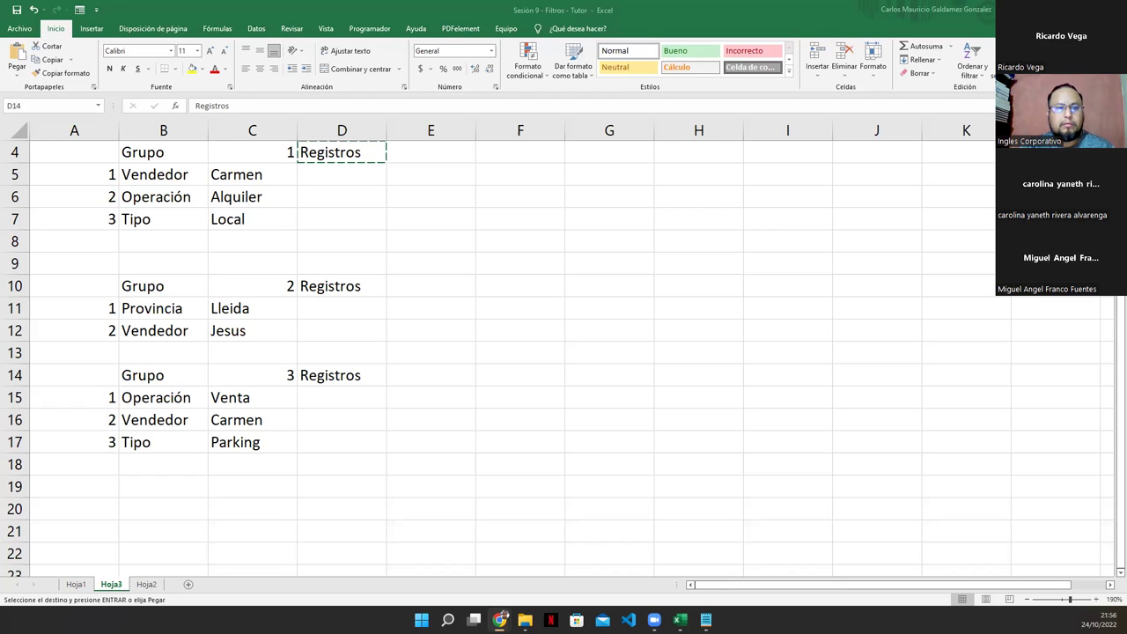
key("ctrl+v")
- Enter the record counts under the Registros headings: 25 for Grupo 1, 103 for Grupo 2 and 32 for Grupo 3
left_click(362, 179)
key("Escape")
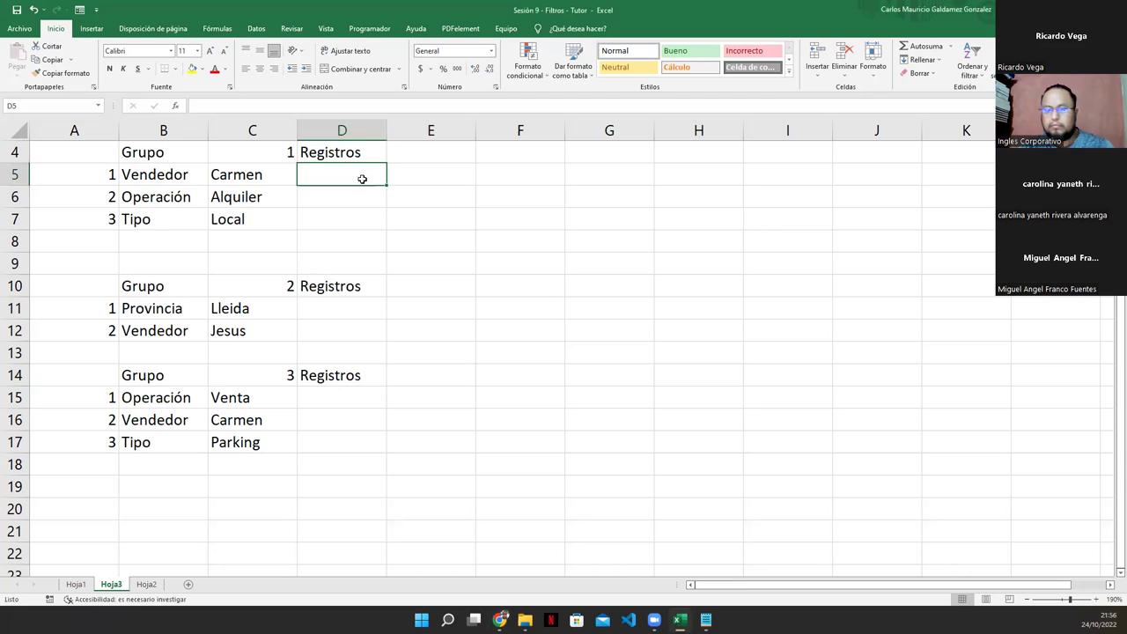
type("25")
key("Return")
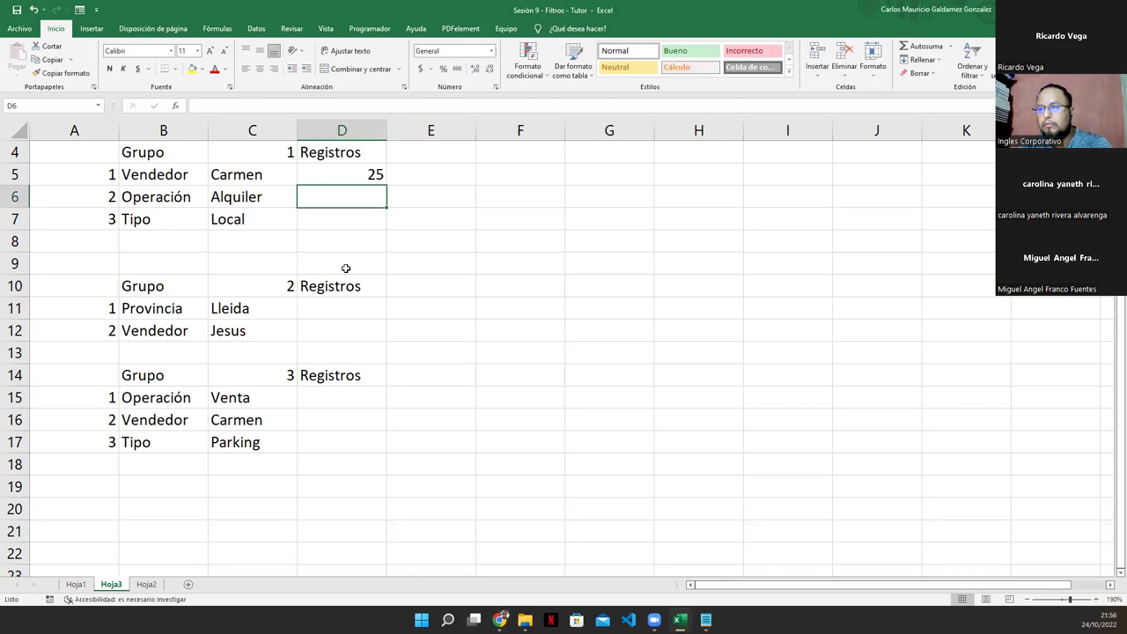
left_click(326, 315)
type("103")
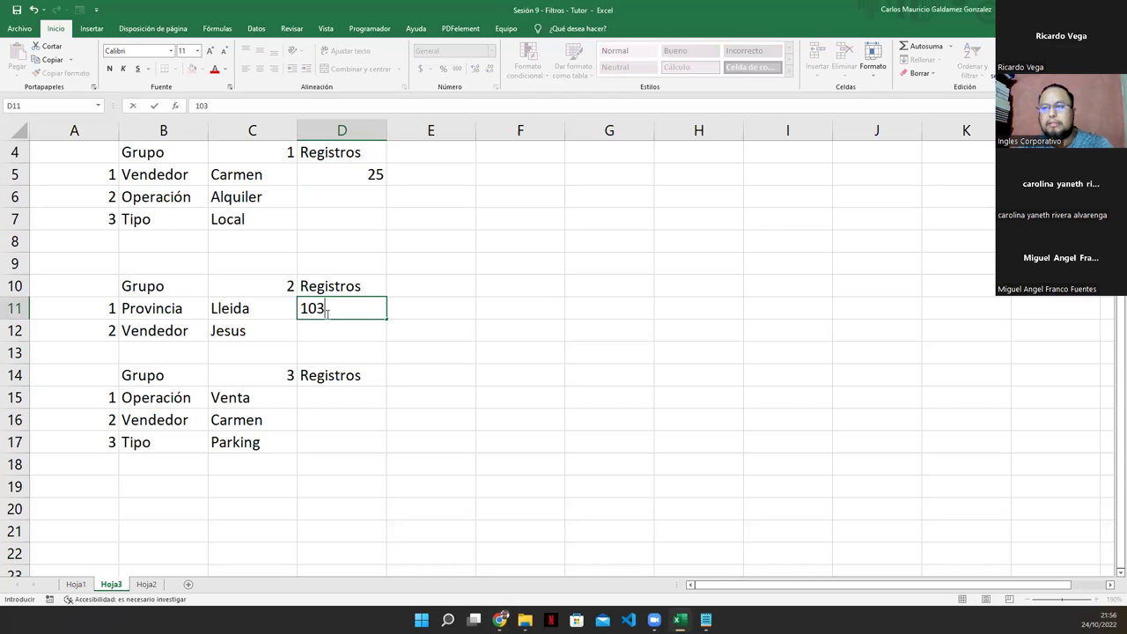
left_click(310, 408)
type("32")
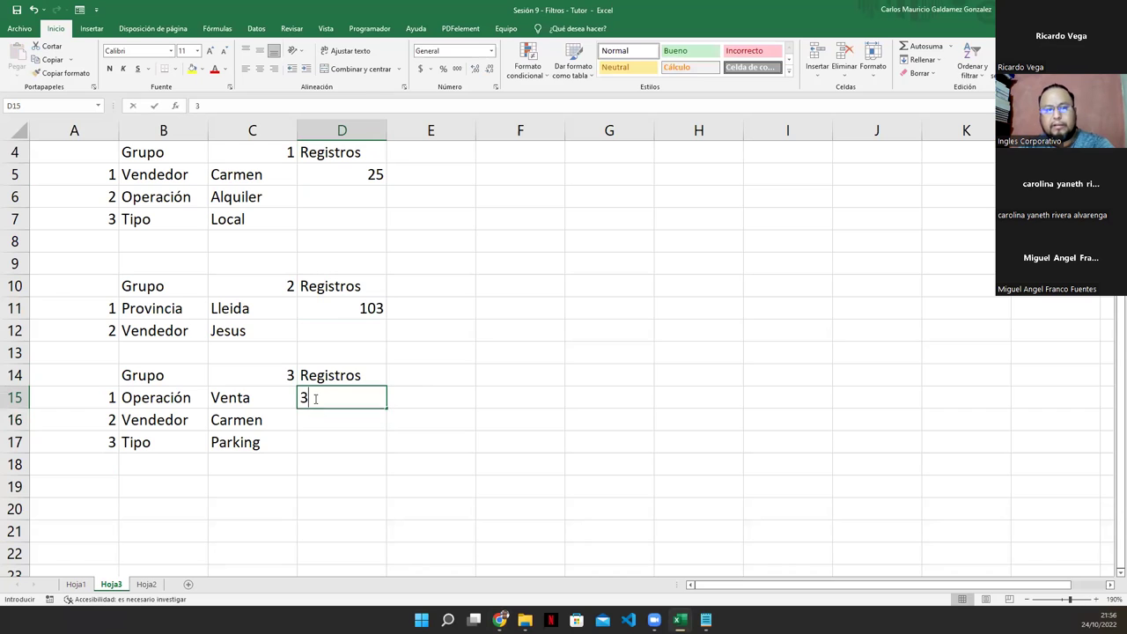
key("Return")
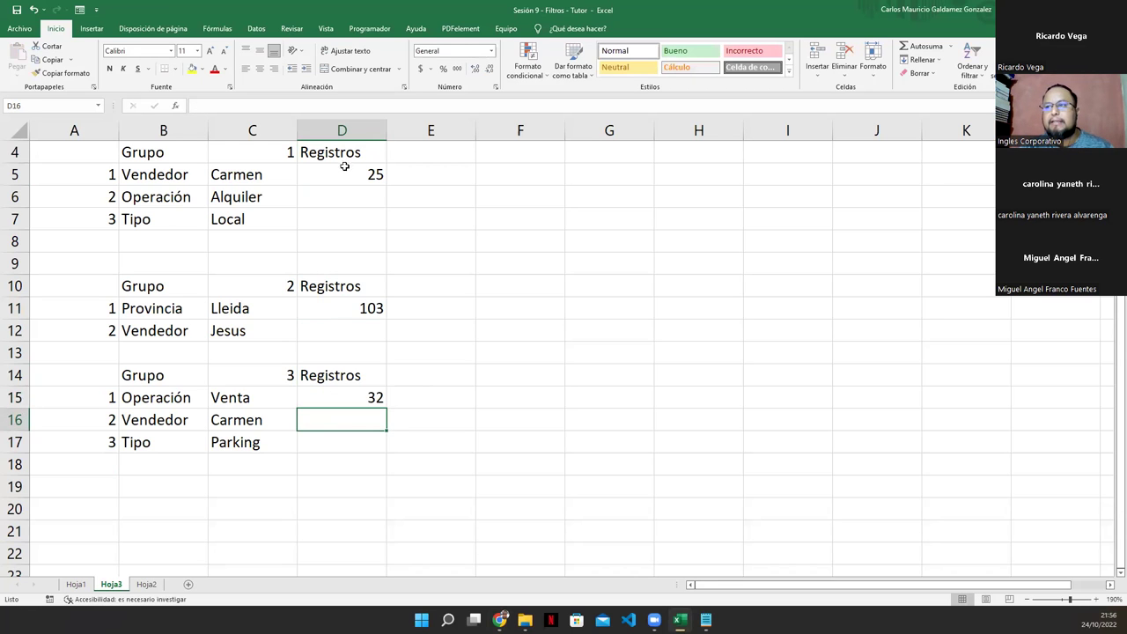
- Fill the three Registros headings and the counts beneath them with yellow
left_click_drag(334, 152, 333, 173)
left_click_drag(334, 289, 335, 314, "ctrl")
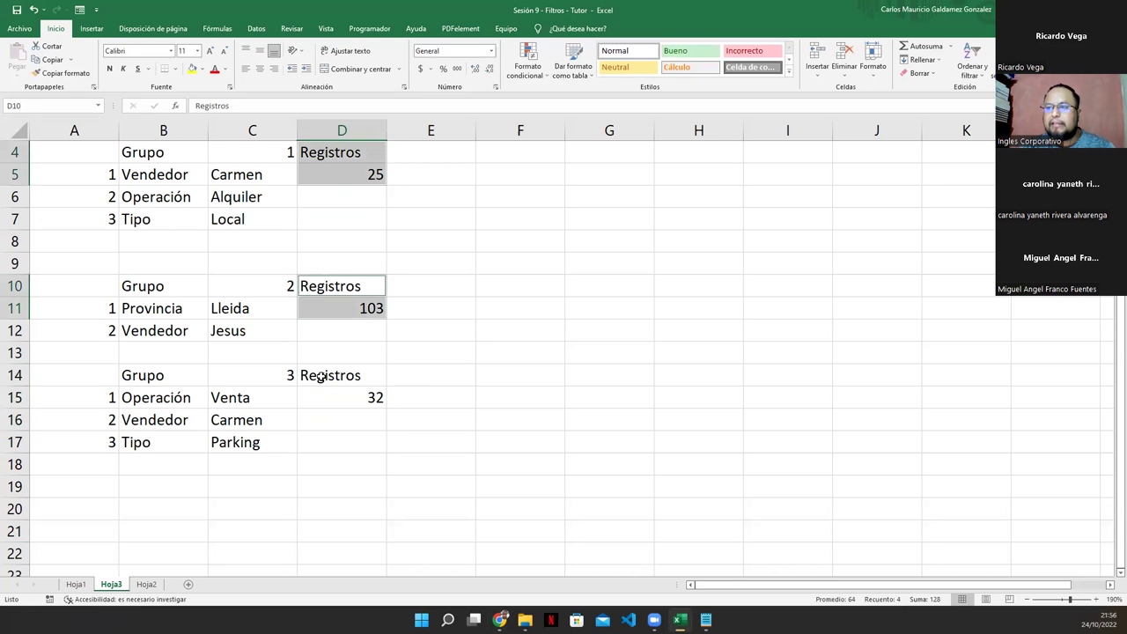
left_click_drag(323, 375, 315, 397, "ctrl")
left_click(192, 69)
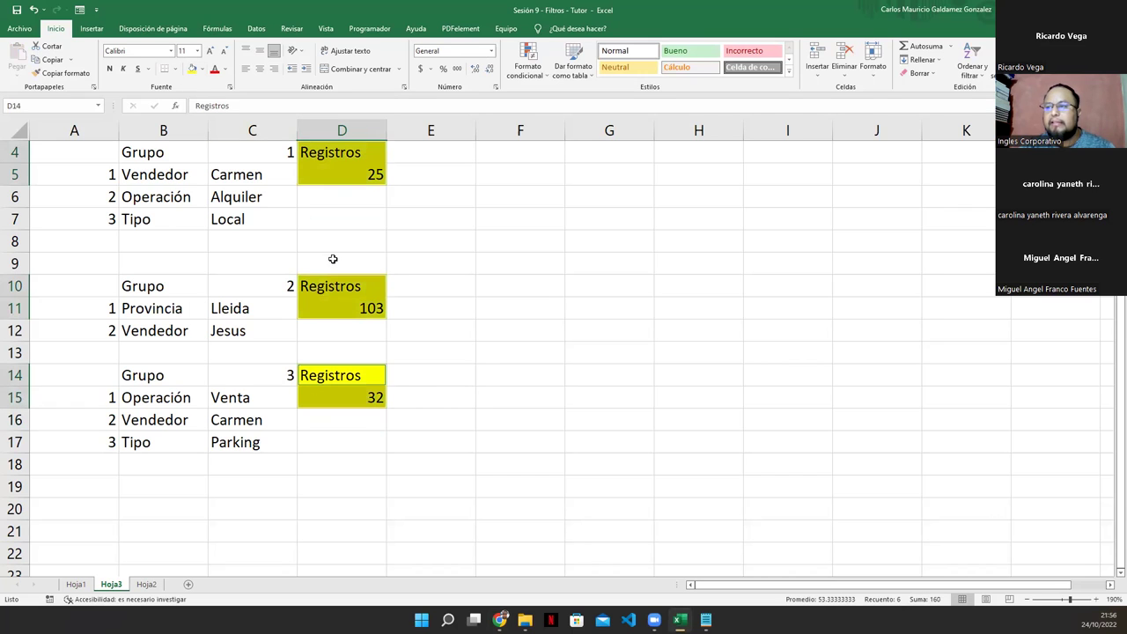
- Set the font colour of the three group counts in D5, D11 and D15 to red
left_click(331, 181)
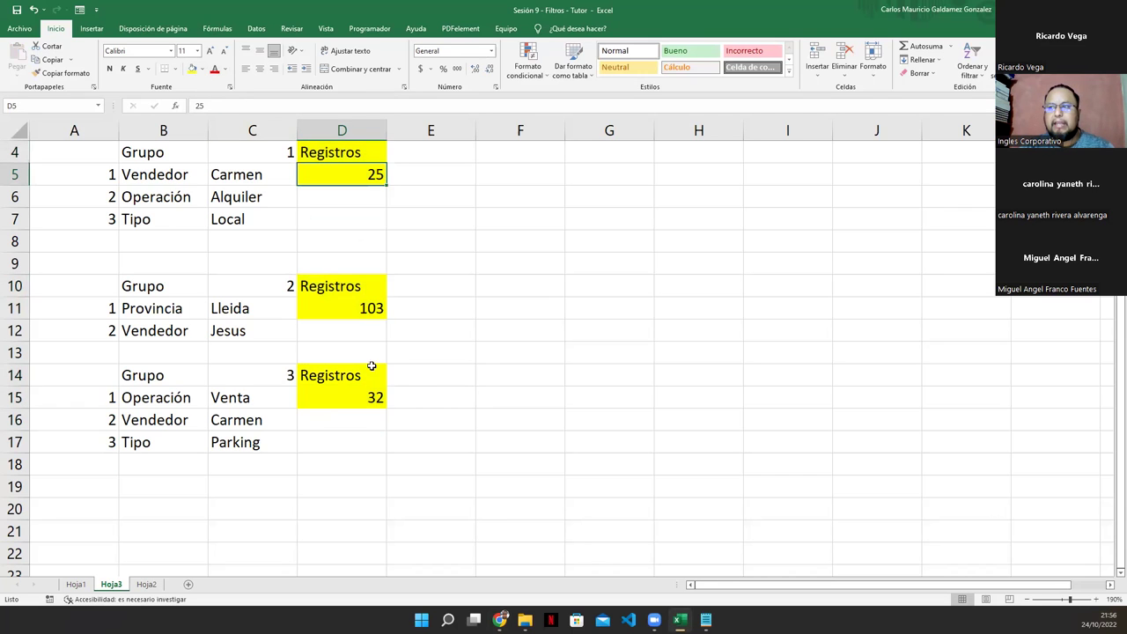
left_click(348, 310, "ctrl")
left_click(361, 394, "ctrl")
left_click(214, 69)
left_click(352, 310)
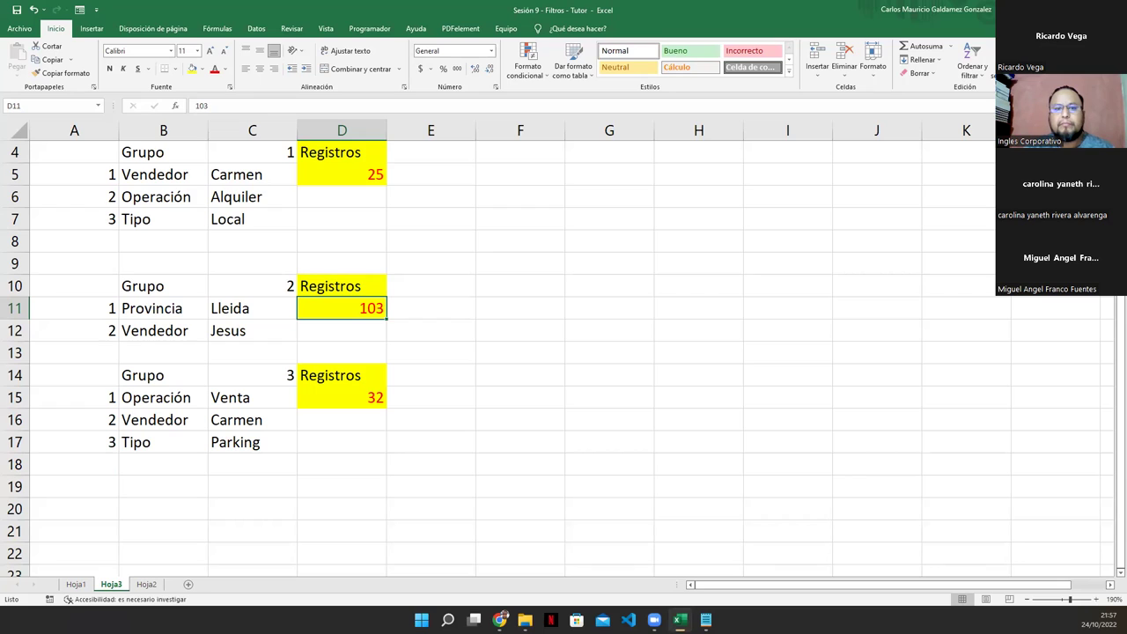
left_click(499, 619)
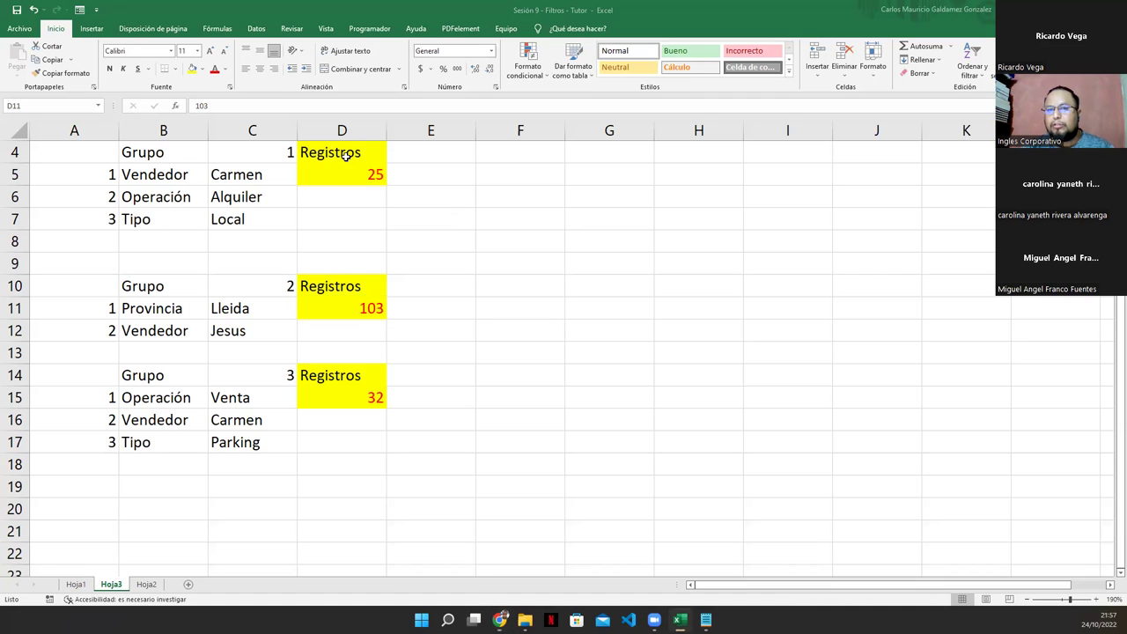
key("alt+Tab")
left_click_drag(334, 155, 347, 180)
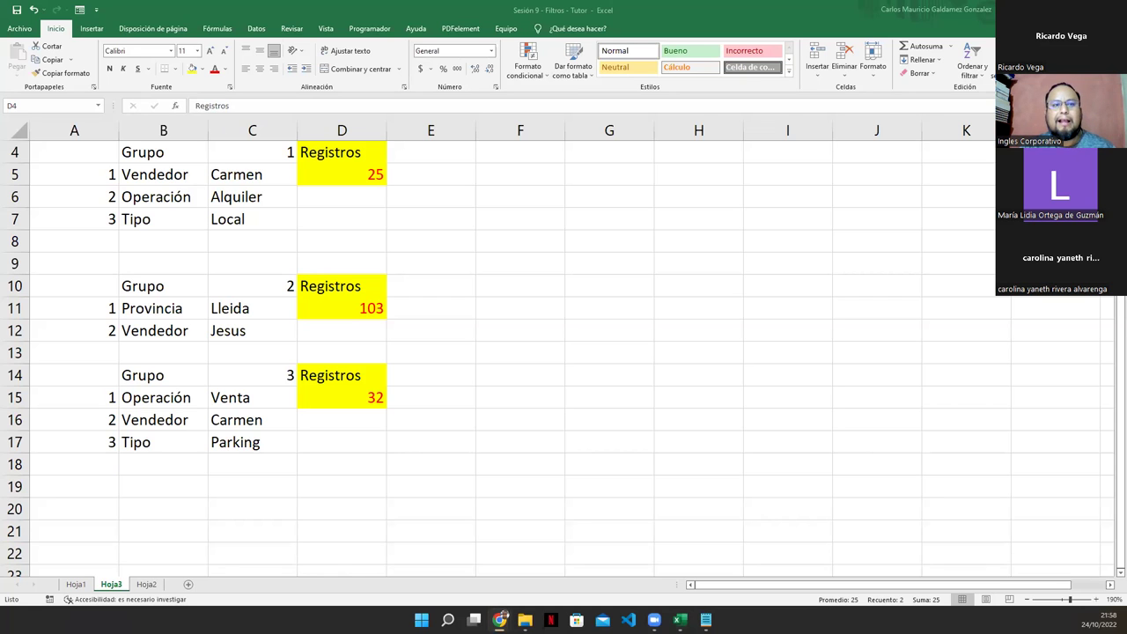
- On the Hoja2 sheet, fit the STATUS column to its contents and fill the formula from L3 up into L2
left_click(141, 586)
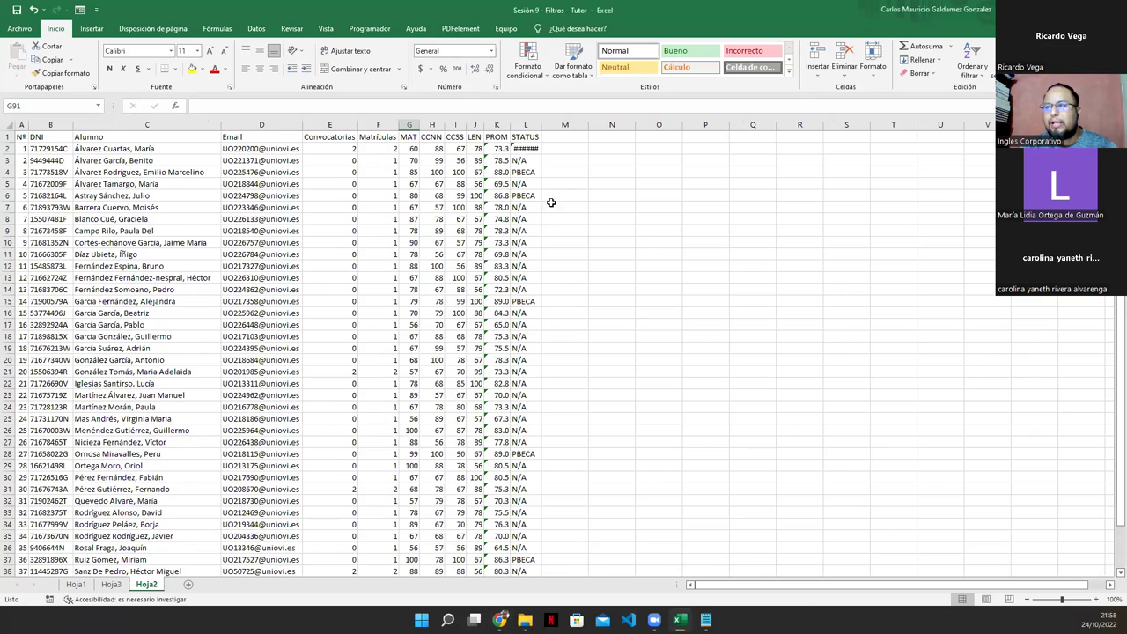
double_click(541, 125)
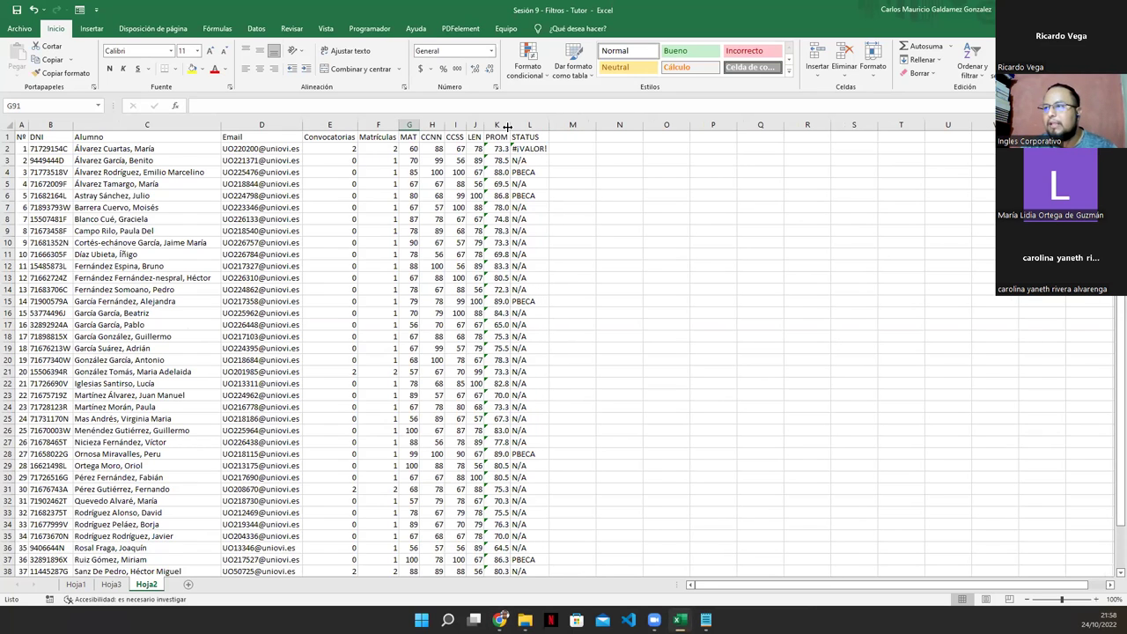
left_click(525, 150)
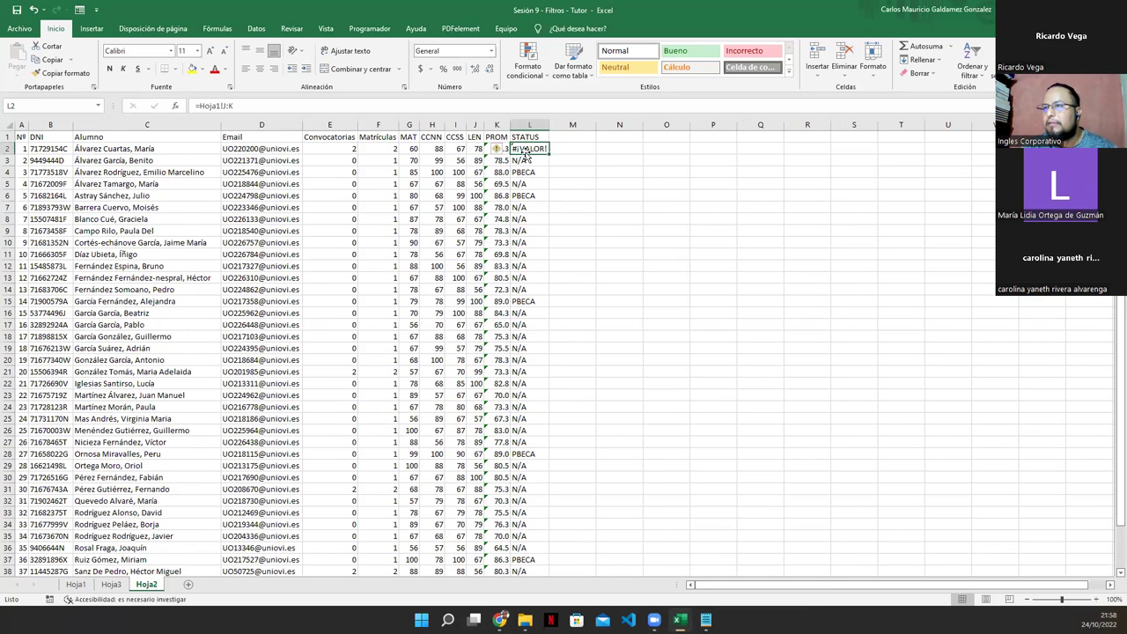
left_click(527, 163)
left_click_drag(550, 165, 545, 149)
- Copy the full text of the PROMEDIO formula in K2, leaving the cell without changing it
left_click(490, 151)
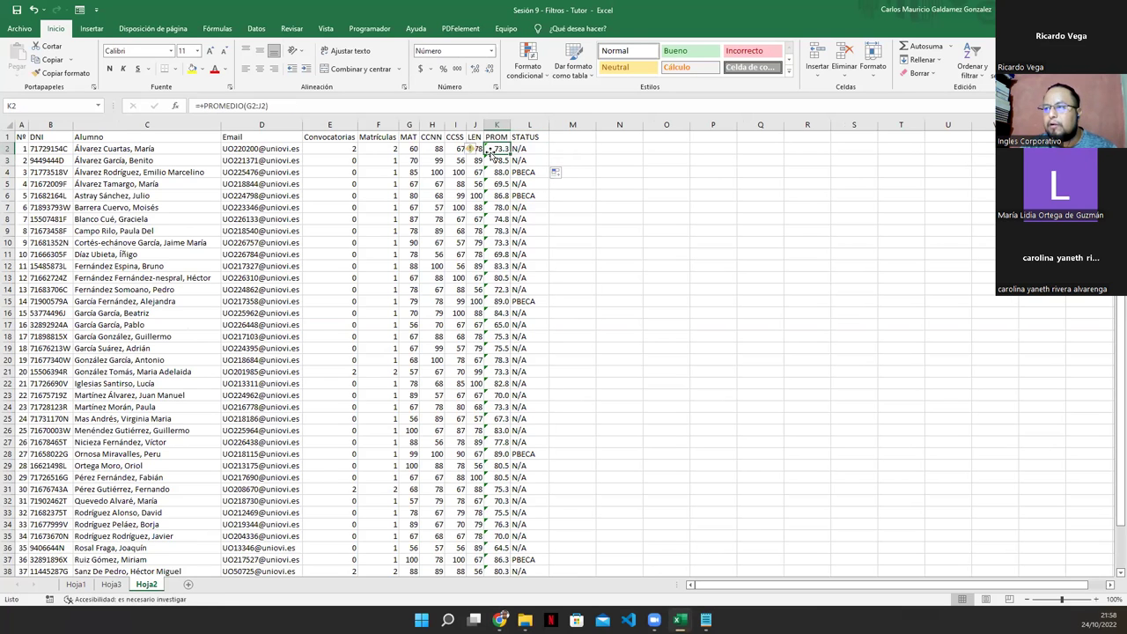
scroll(484, 269, "up", 6)
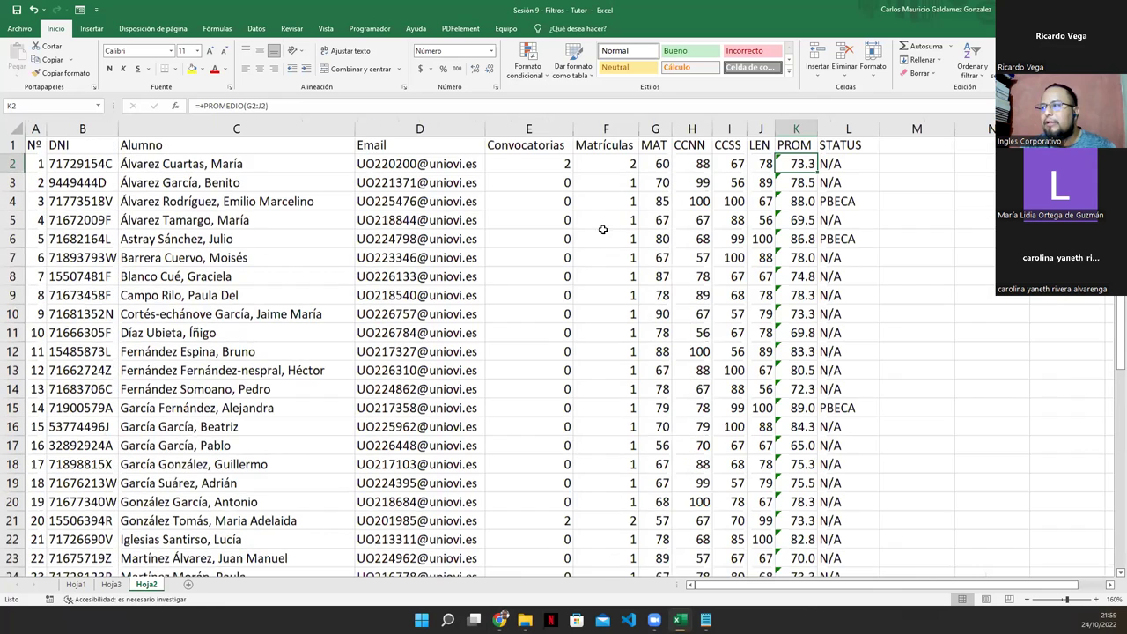
double_click(802, 164)
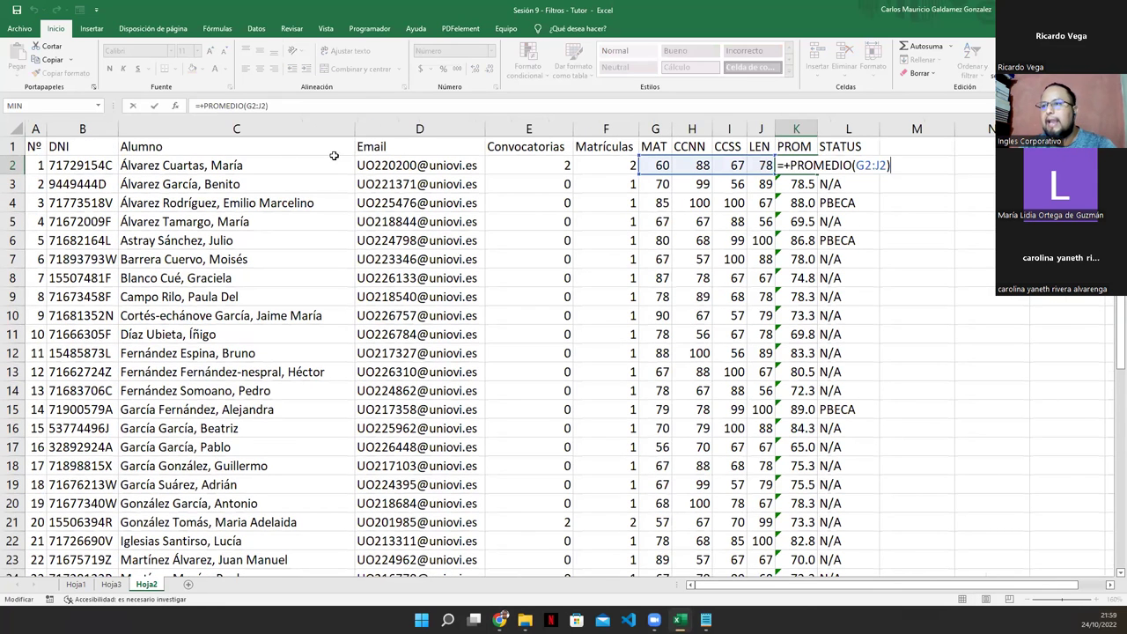
key("shift+Home")
key("ctrl+c")
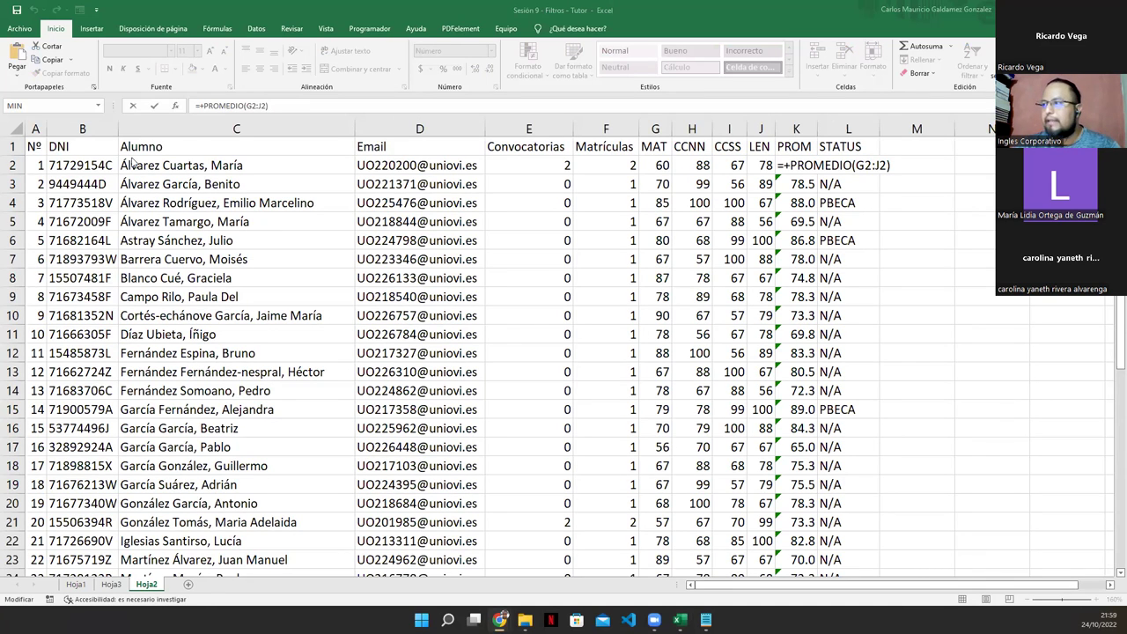
left_click(761, 223)
key("Escape")
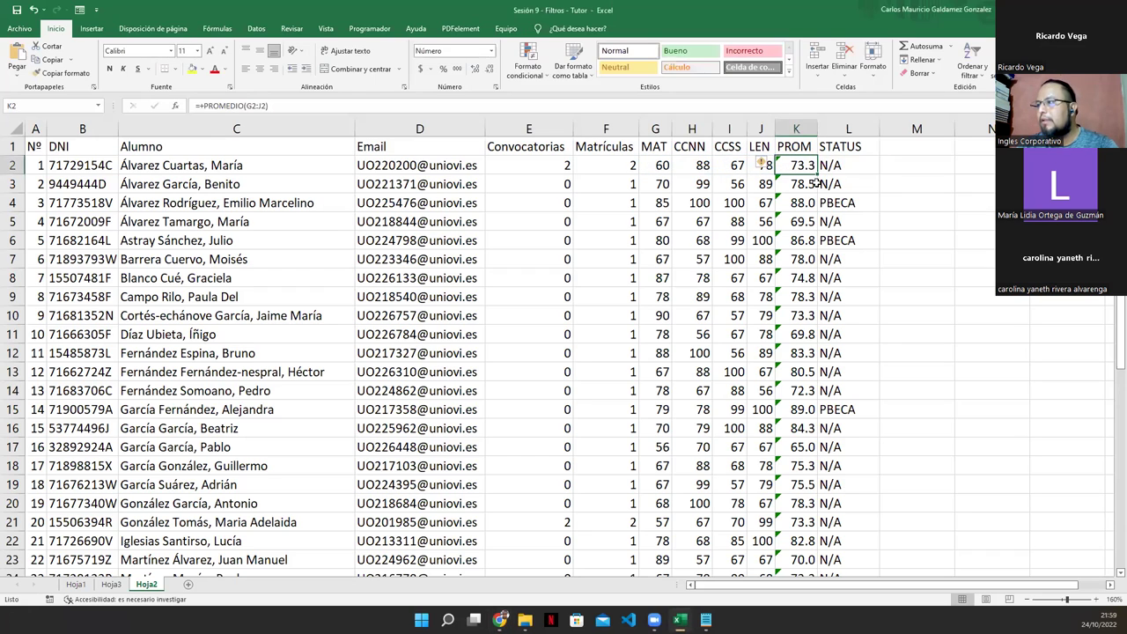
- Examine the SI formula in the first STATUS cell, L2, selecting its text and leaving it unedited
left_click(837, 167)
double_click(828, 166)
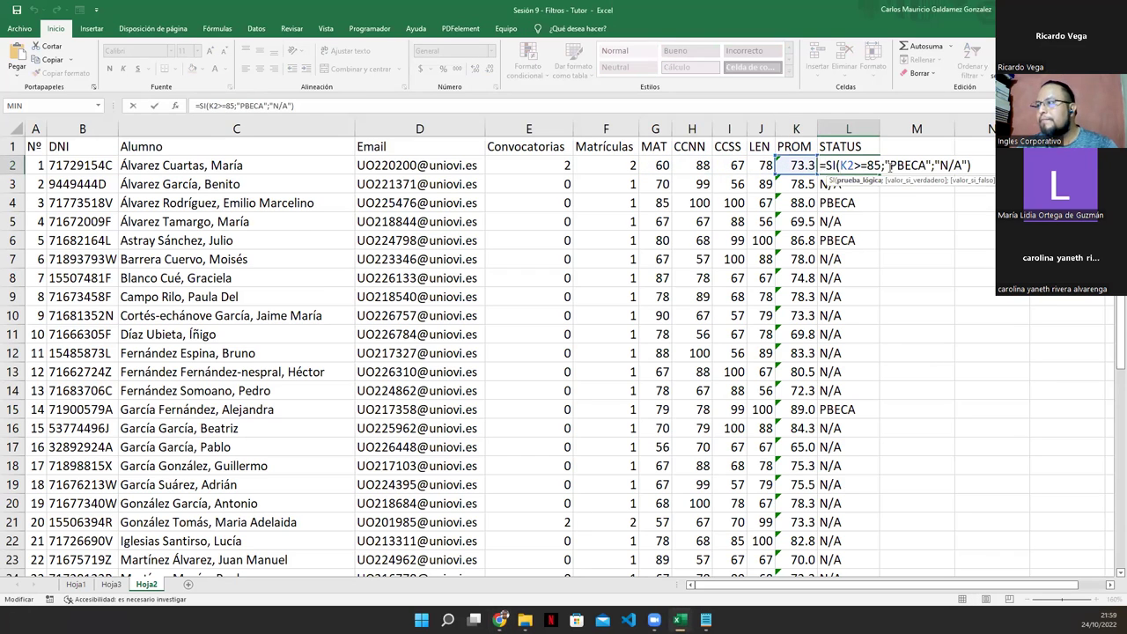
left_click_drag(824, 165, 971, 167)
key("Escape")
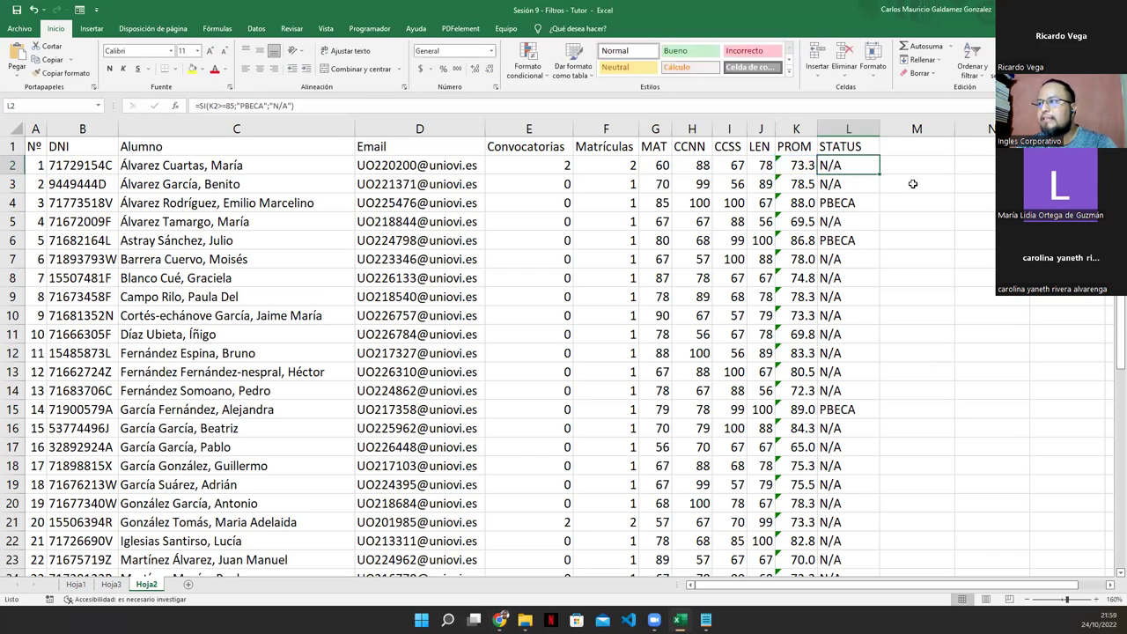
left_click(499, 620)
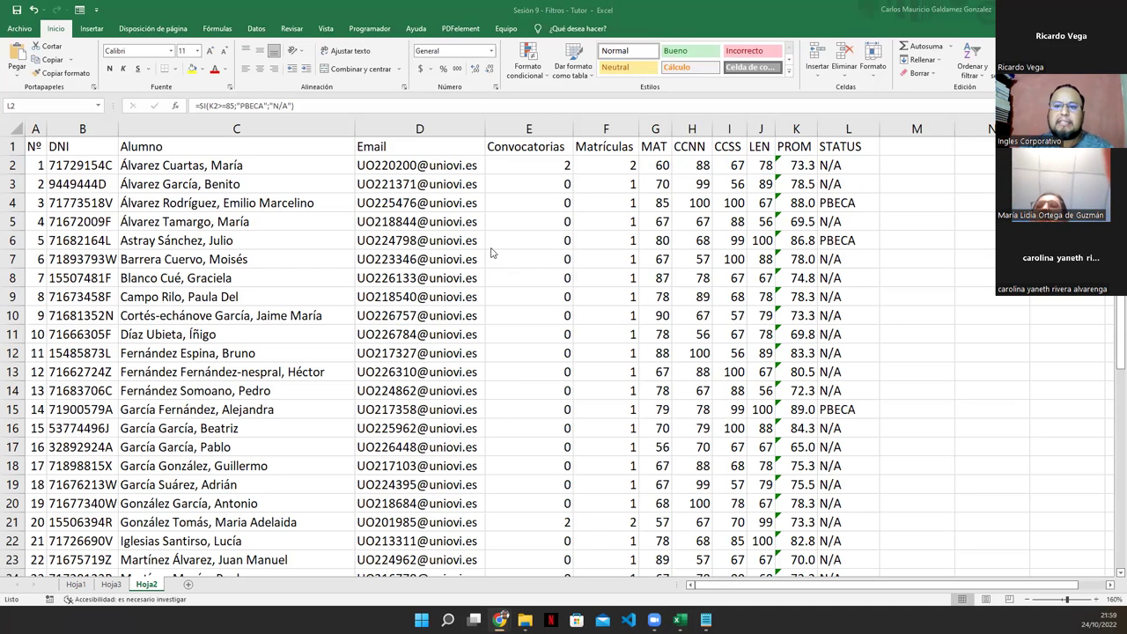
key("F2")
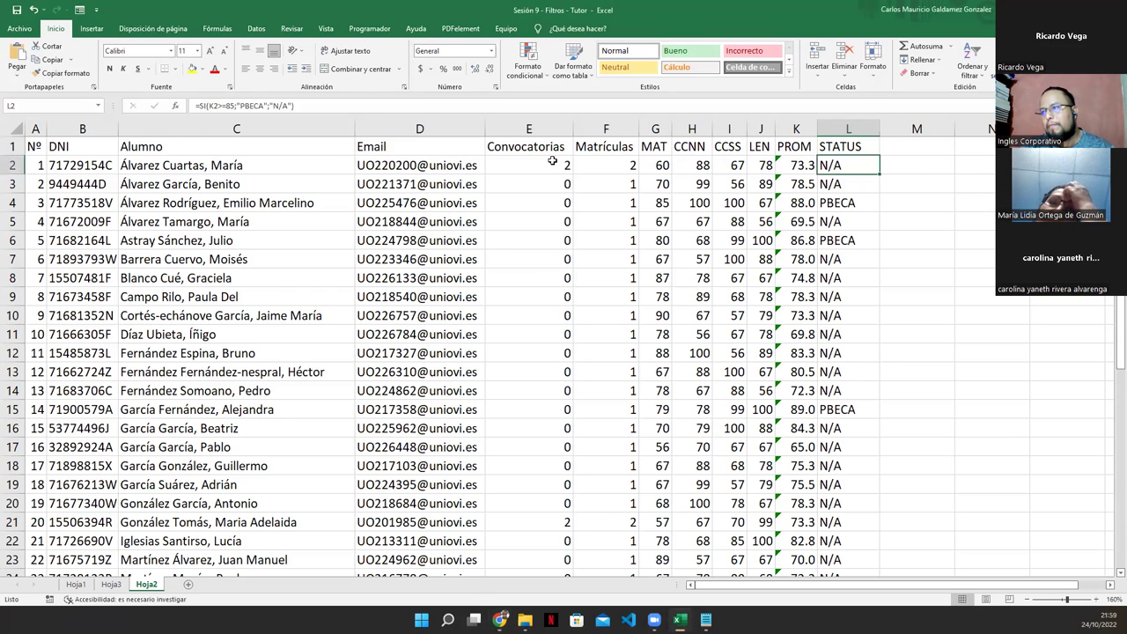
type("=")
left_click(605, 165)
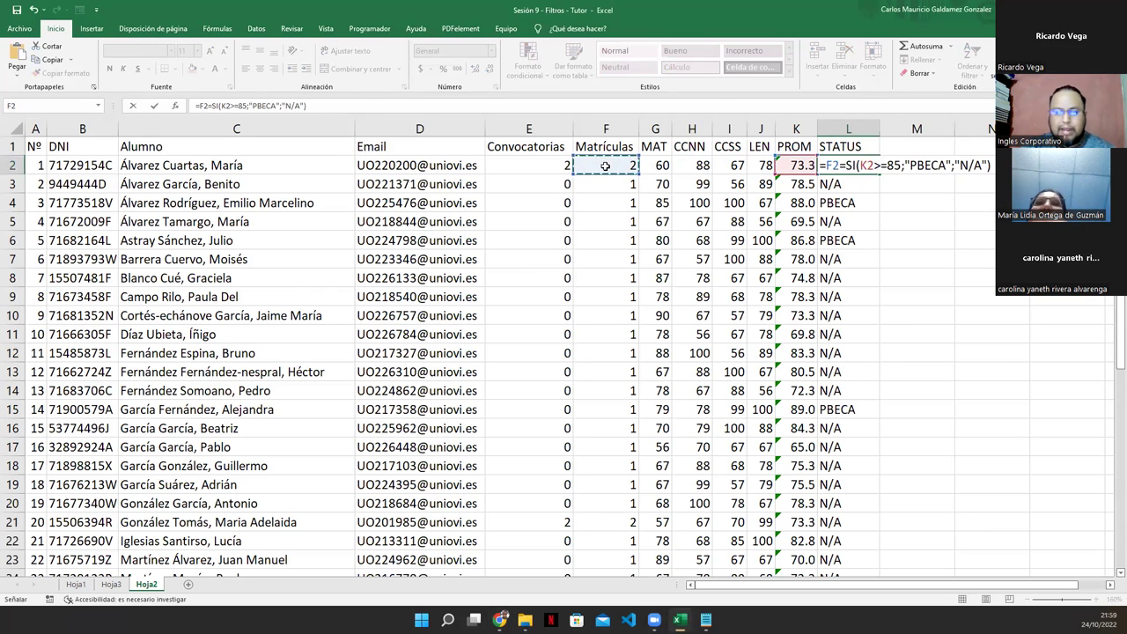
key("Escape")
- Examine the first student's grades and the PROMEDIO formula in K2, and review the student list down to its last row
left_click(657, 165)
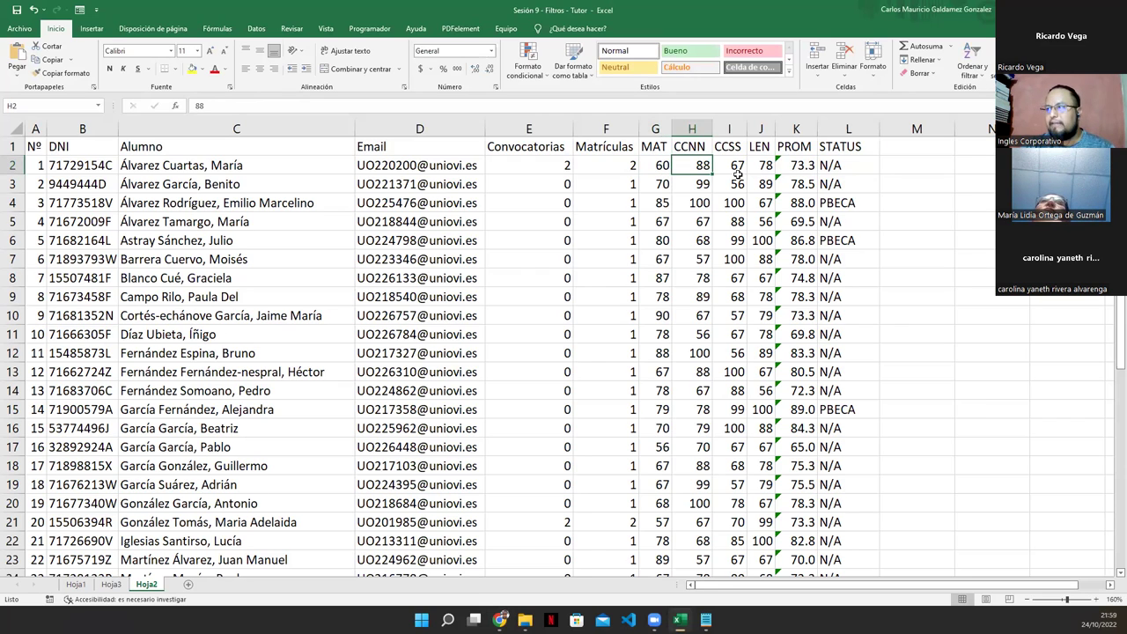
left_click(800, 165)
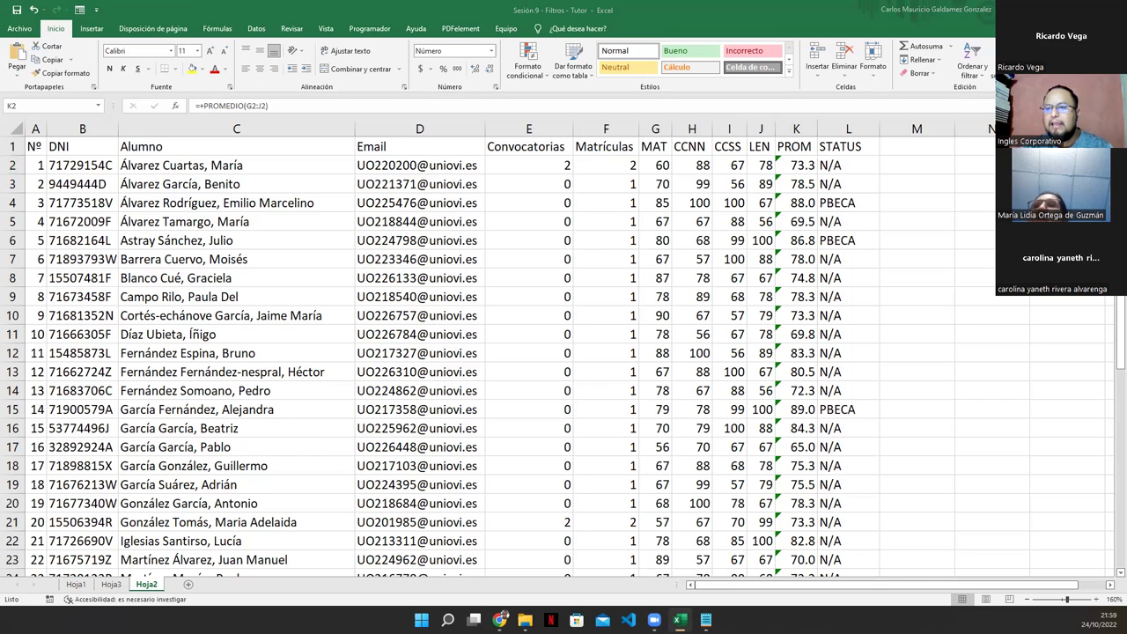
scroll(242, 474, "down", 8)
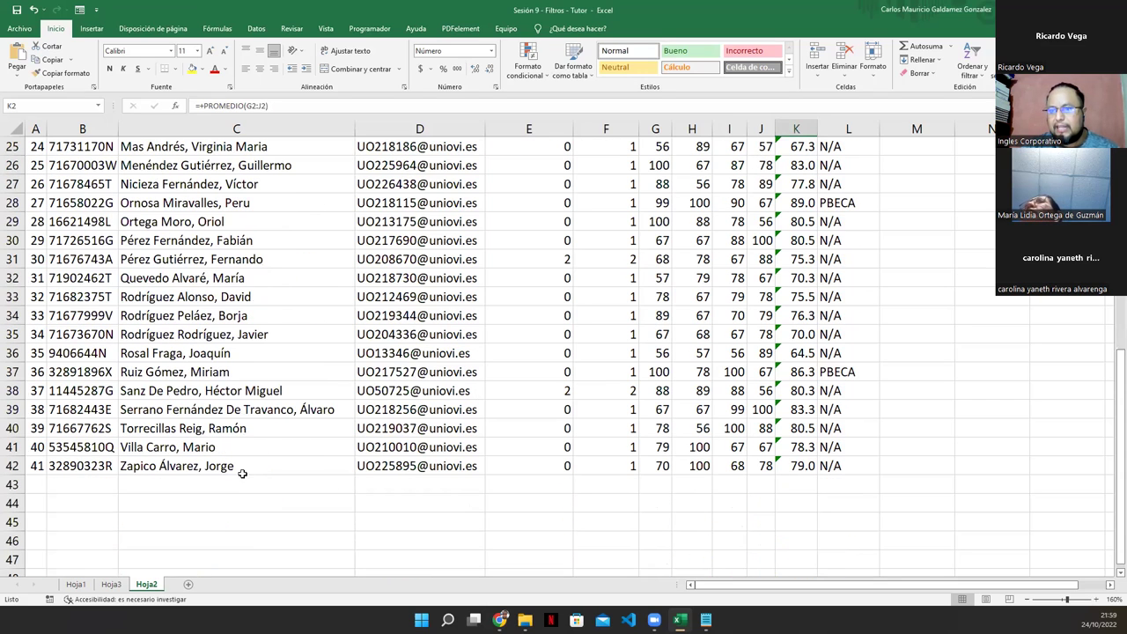
scroll(190, 514, "up", 5)
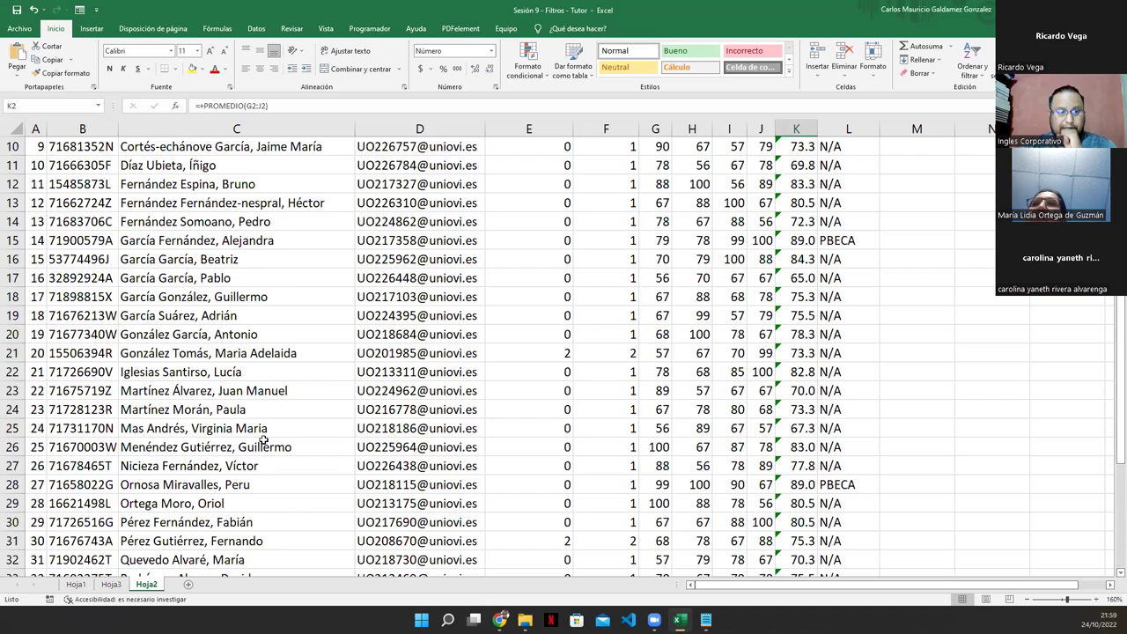
scroll(264, 441, "up", 3)
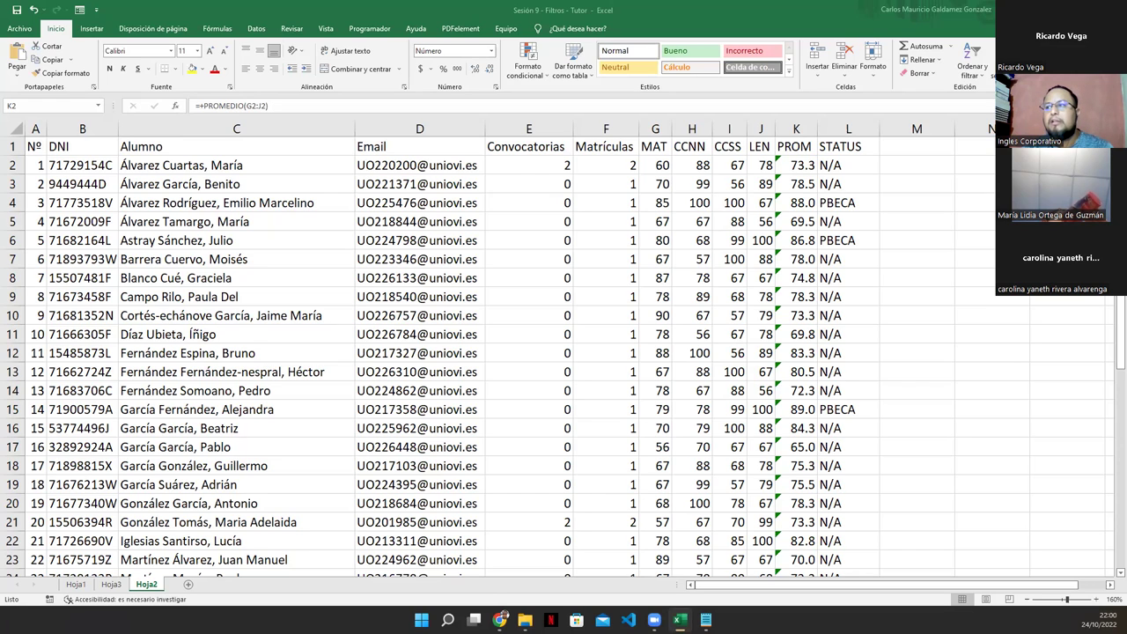
- Return to cell A1 of the student grades sheet and switch to the class presentation slides
left_click(352, 312)
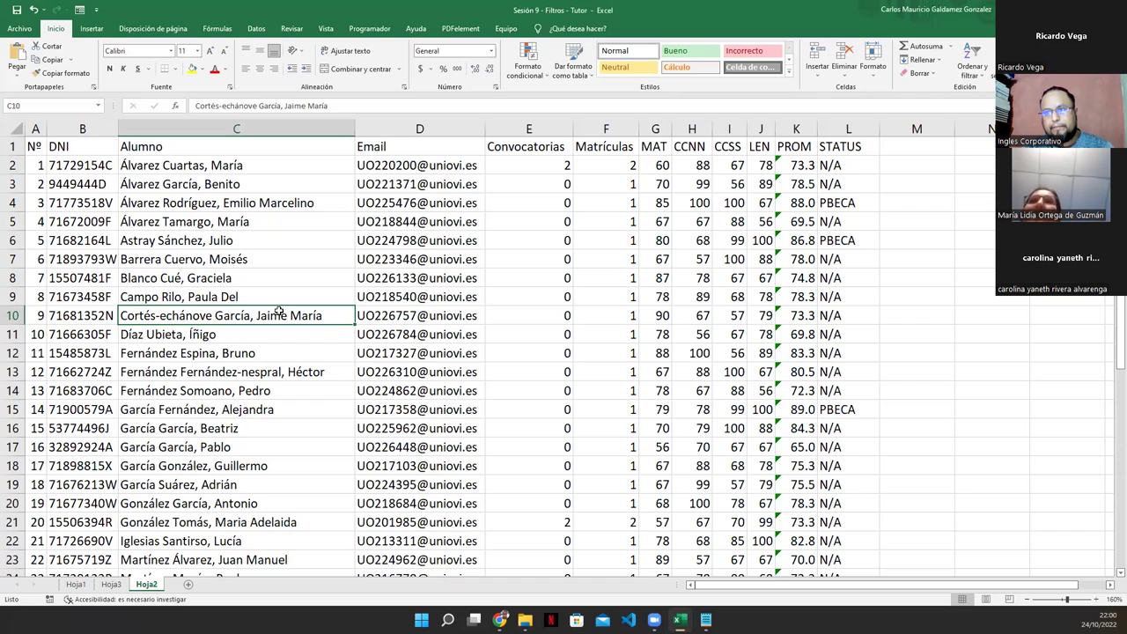
left_click(207, 292)
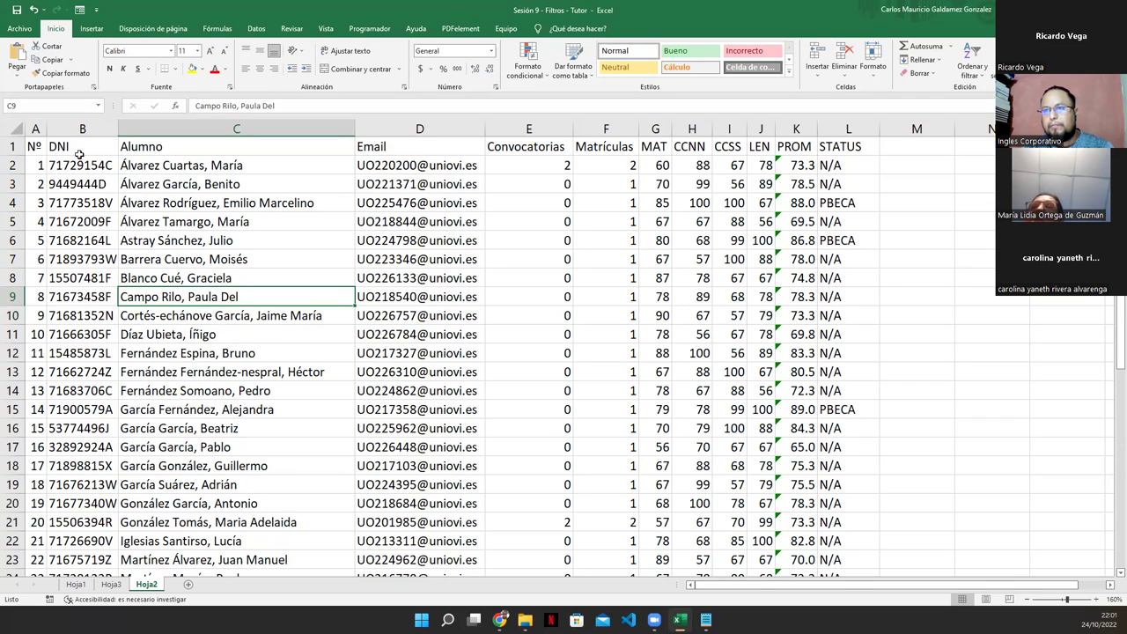
left_click(39, 152)
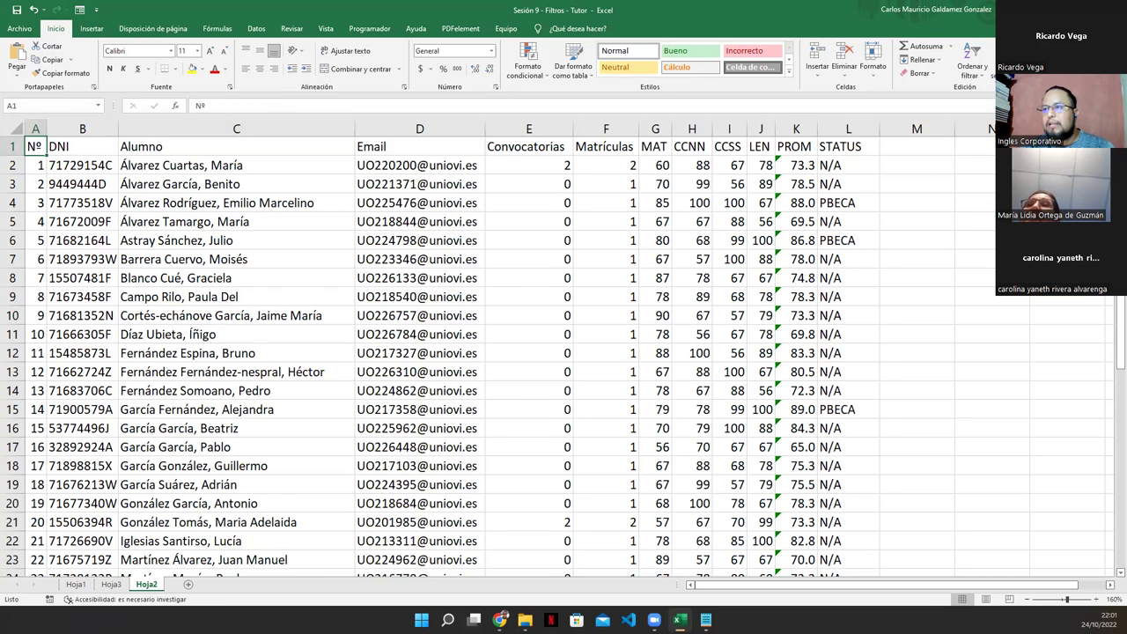
key("alt+Tab")
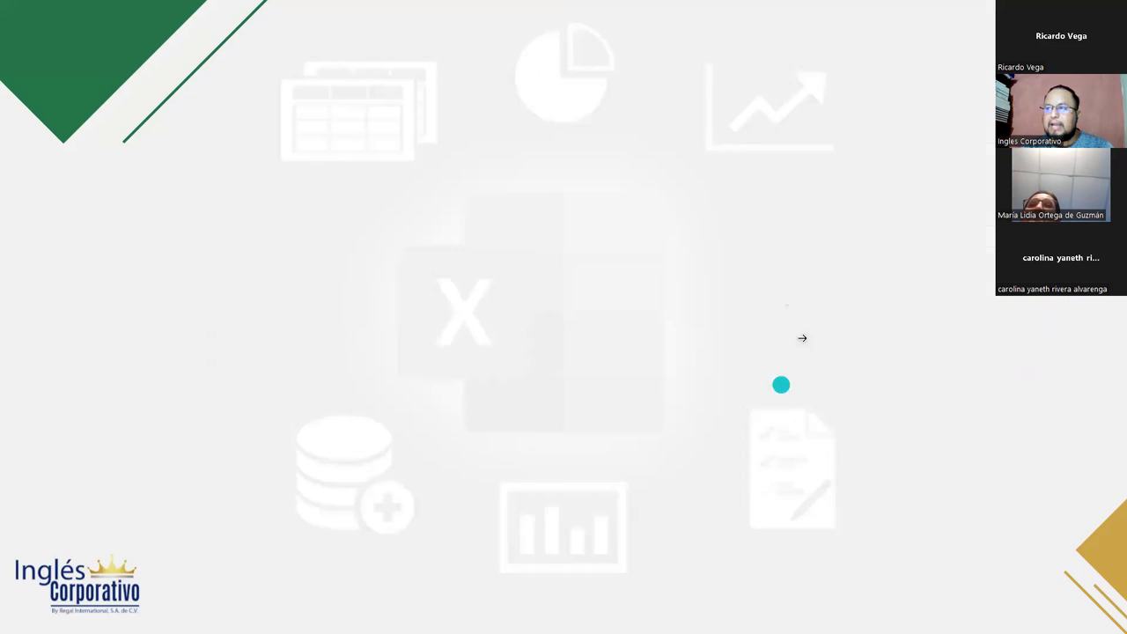